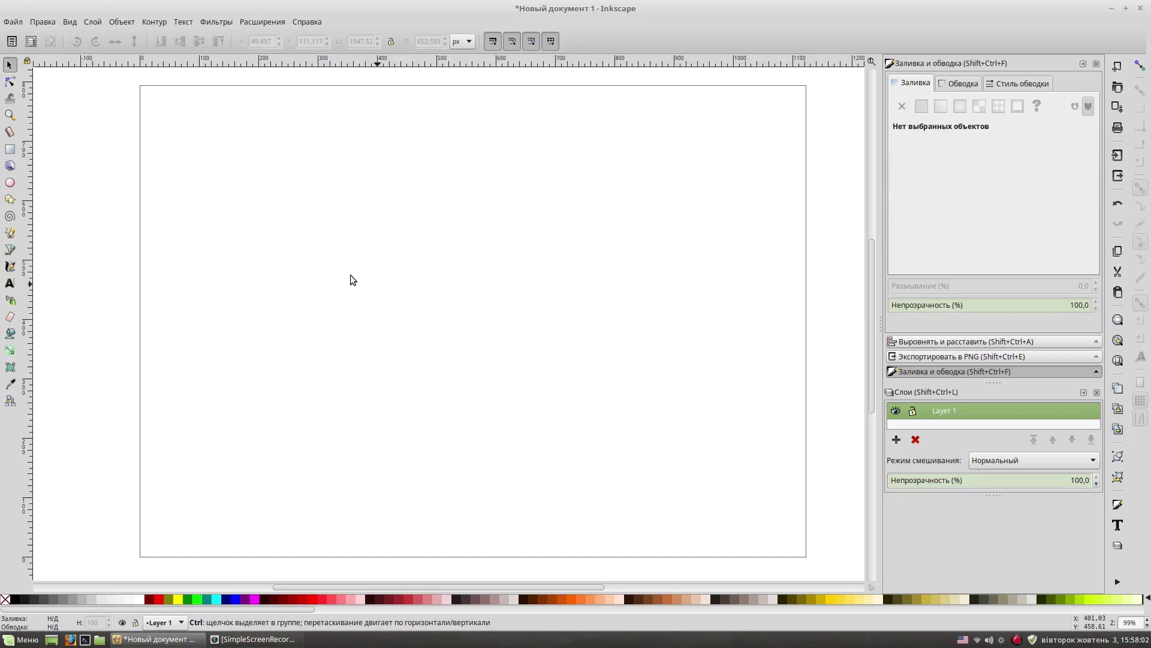
Draw a rectangle covering most of the page and give it a vertical linear gradient.
left_click(10, 149)
left_click_drag(151, 95, 793, 470)
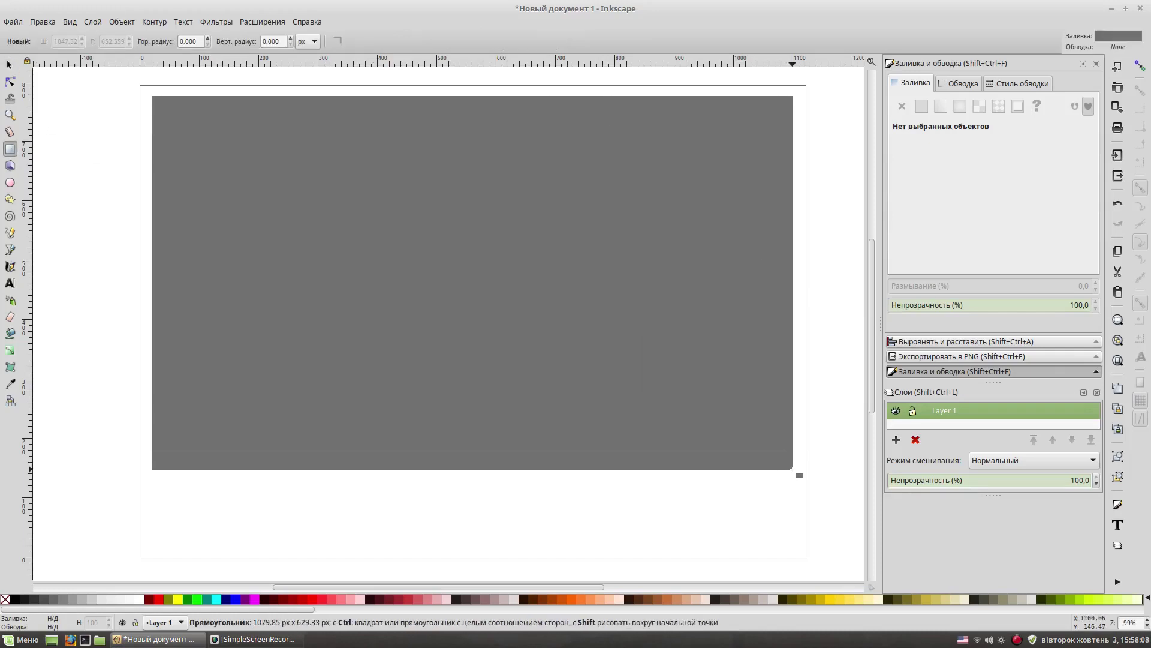
key("s")
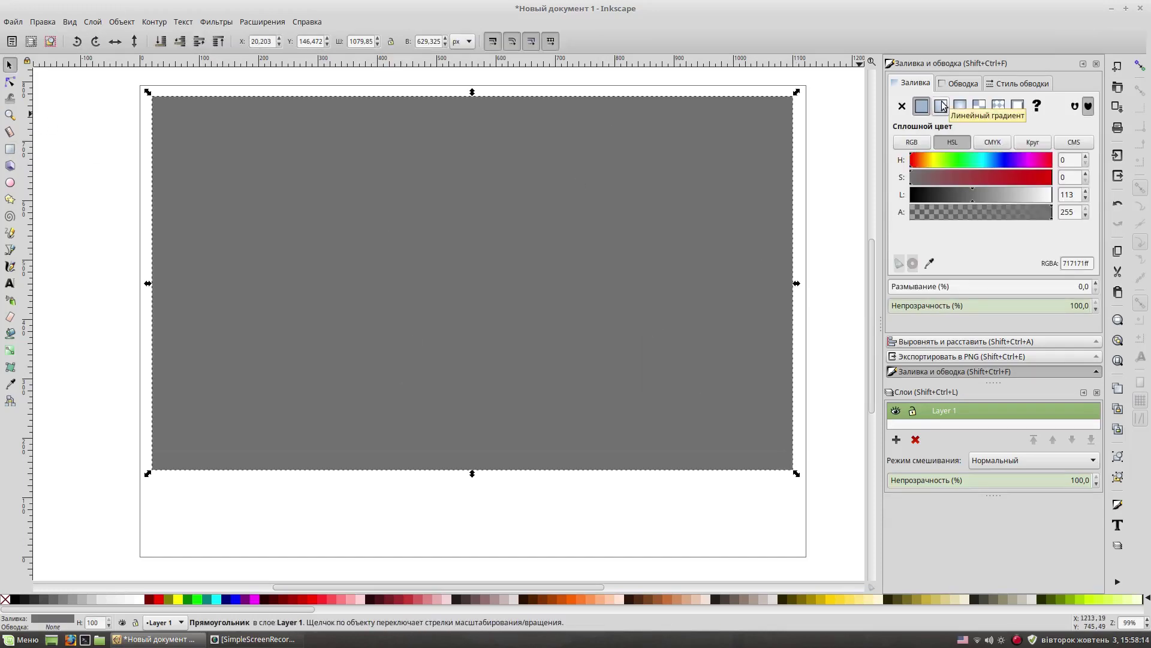
left_click(941, 105)
key("ctrl+z")
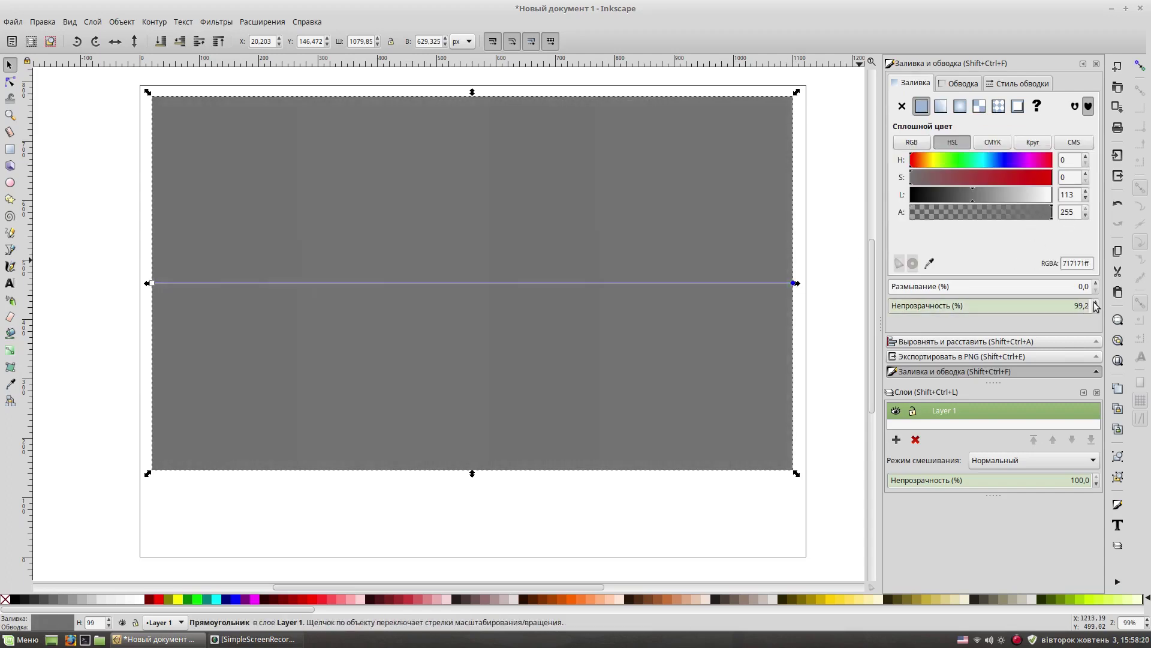
left_click_drag(152, 283, 444, 97)
left_click_drag(794, 283, 443, 469)
Recolour the gradient stops: darker slate blue at the bottom, pale blue at the top.
left_click(444, 469)
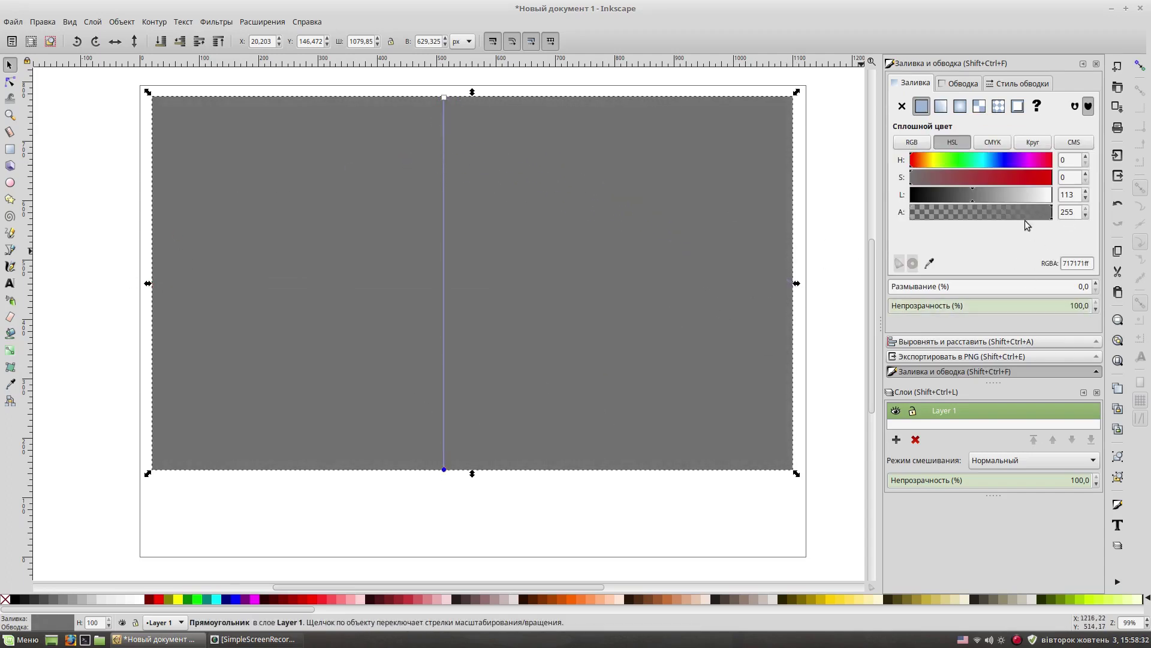
left_click(964, 194)
left_click(996, 160)
left_click(958, 177)
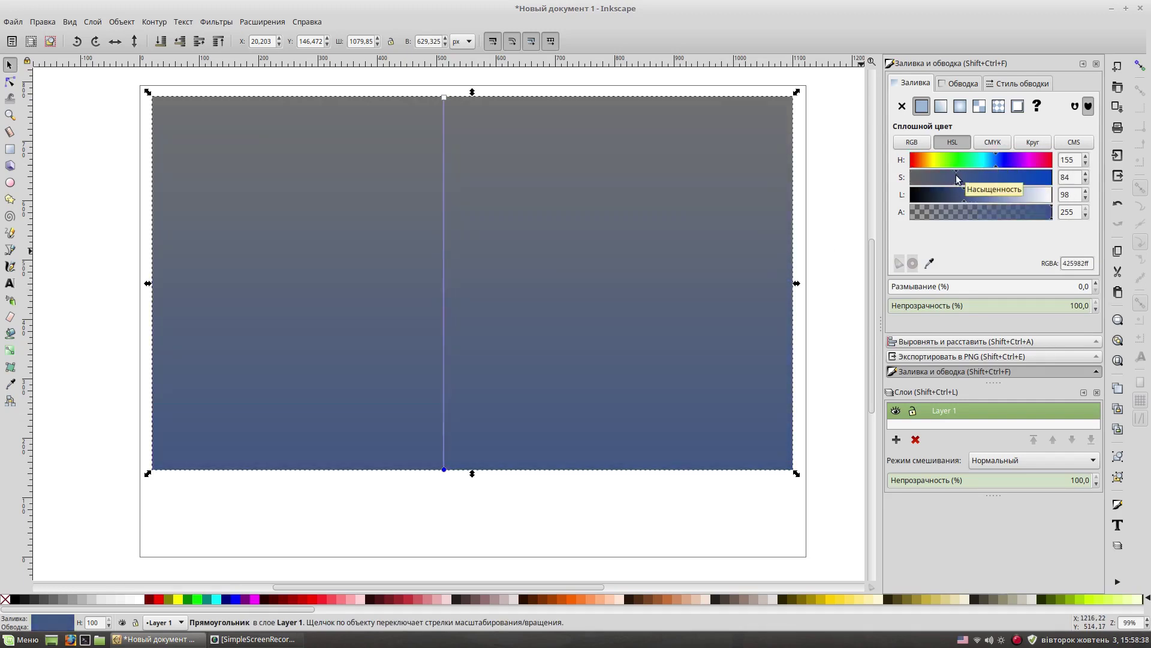
left_click(444, 97)
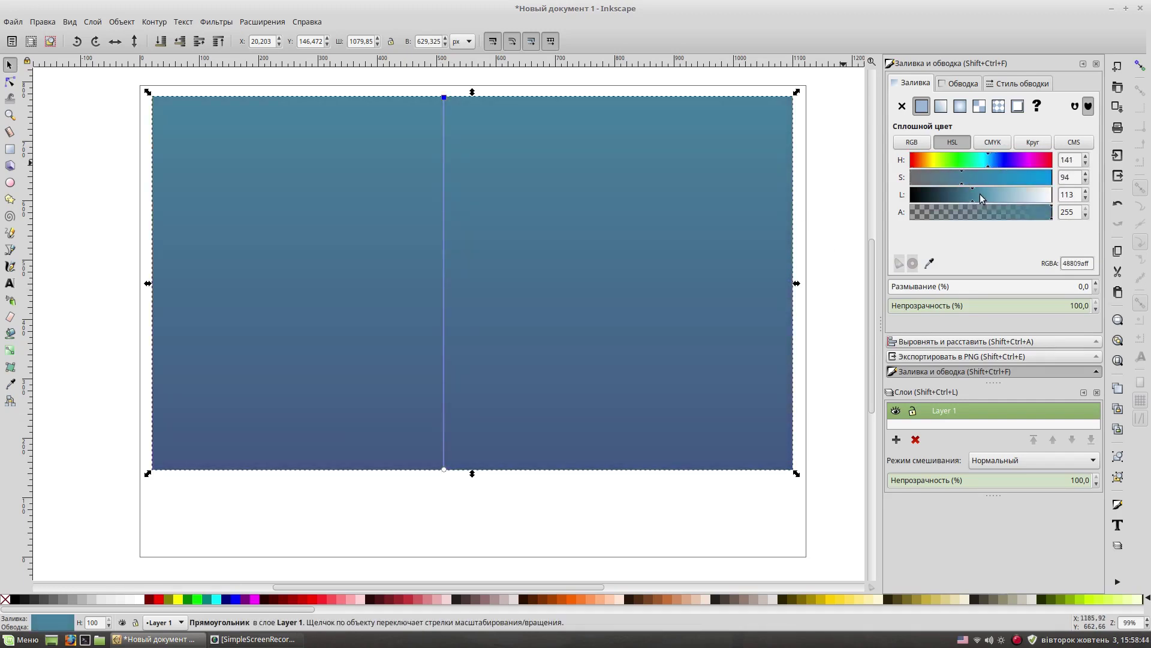
left_click(988, 196)
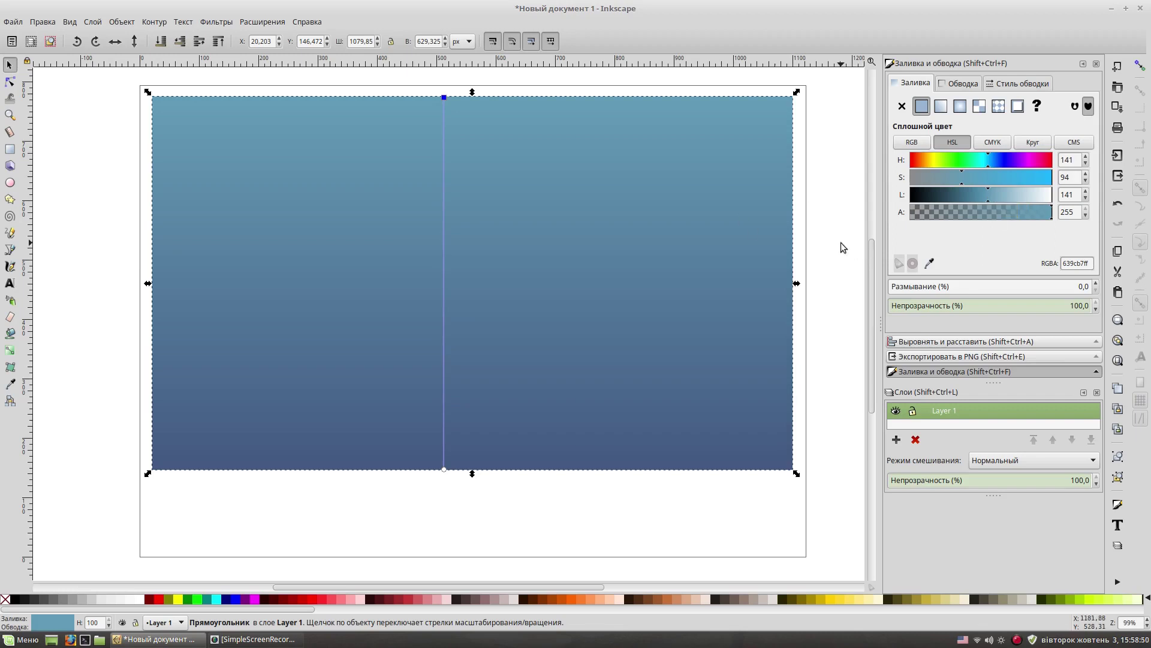
key("Escape")
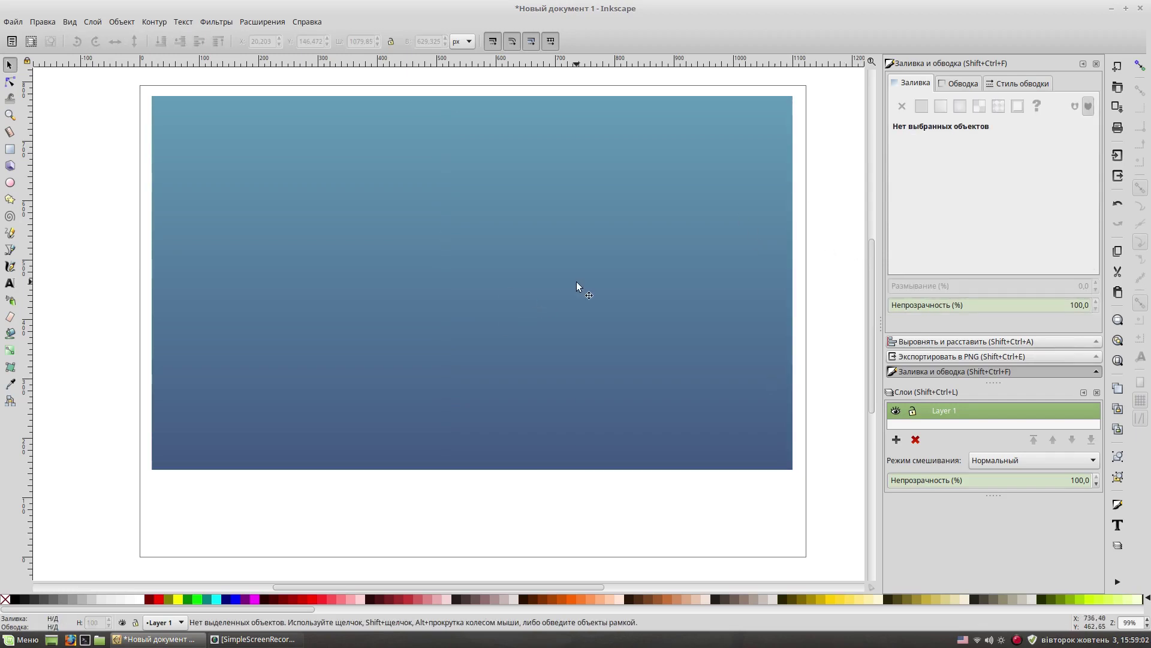
key("b")
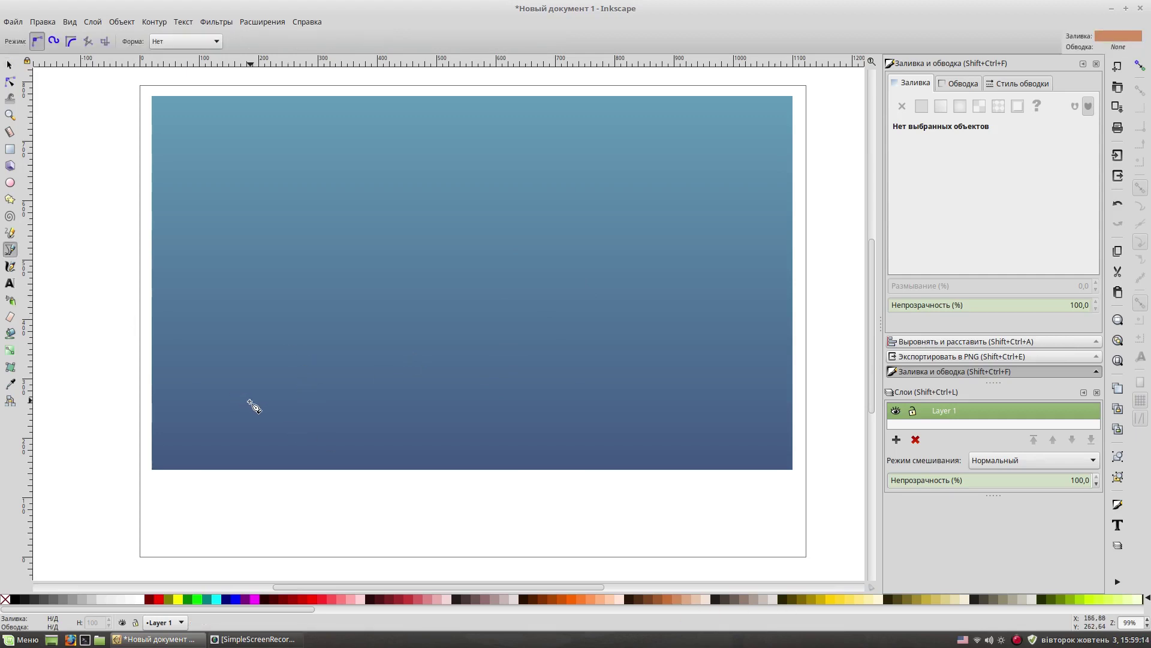
Trace the leaf outline from the stem tip along the bottom edge to a notched pointed tip.
left_click(211, 316)
left_click_drag(249, 397, 301, 402)
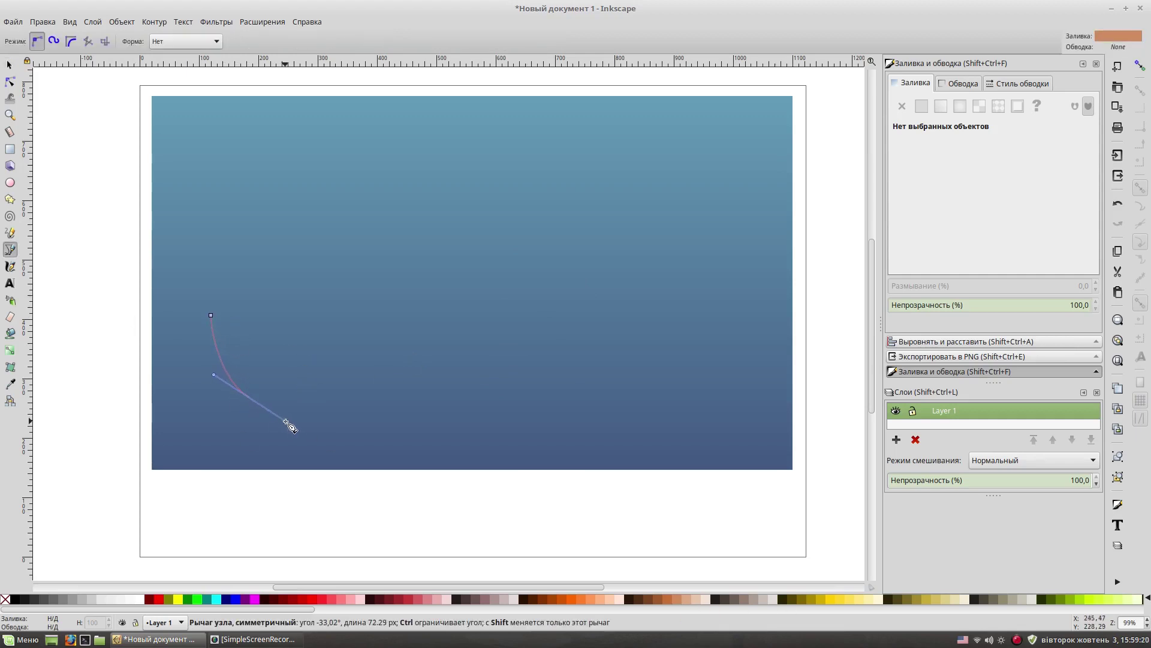
left_click_drag(422, 399, 454, 397)
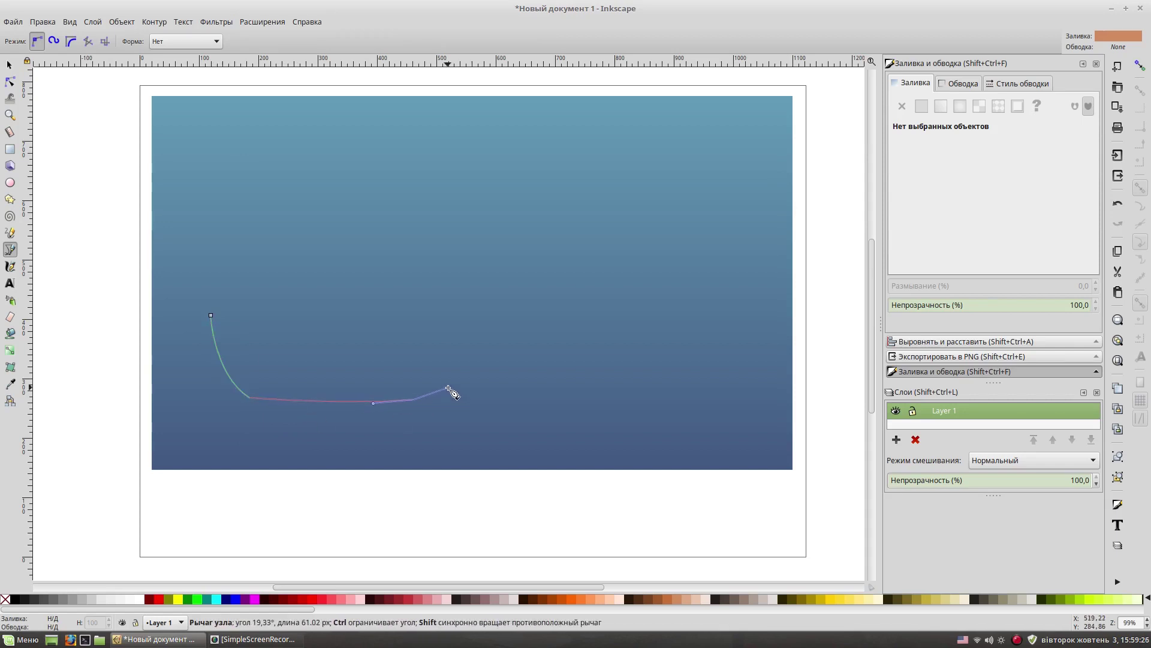
left_click(442, 370)
left_click(461, 363)
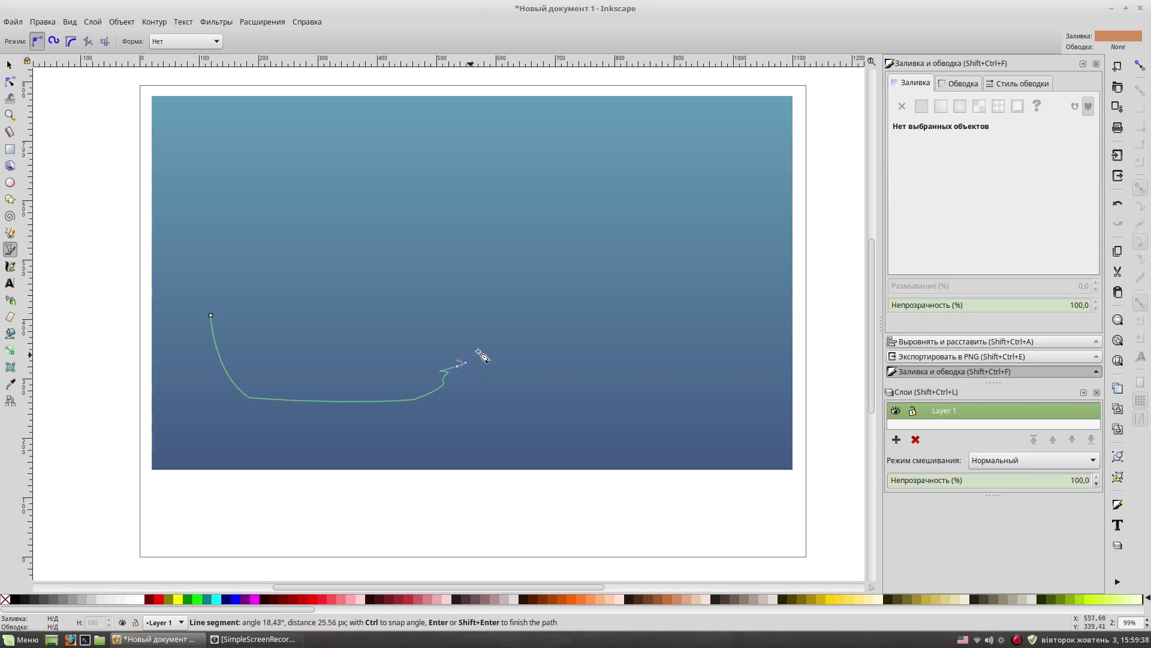
left_click(471, 353)
left_click(485, 334)
left_click_drag(459, 349, 444, 350)
Trace the jagged upper edge back to the stem and close the leaf outline.
left_click(406, 359)
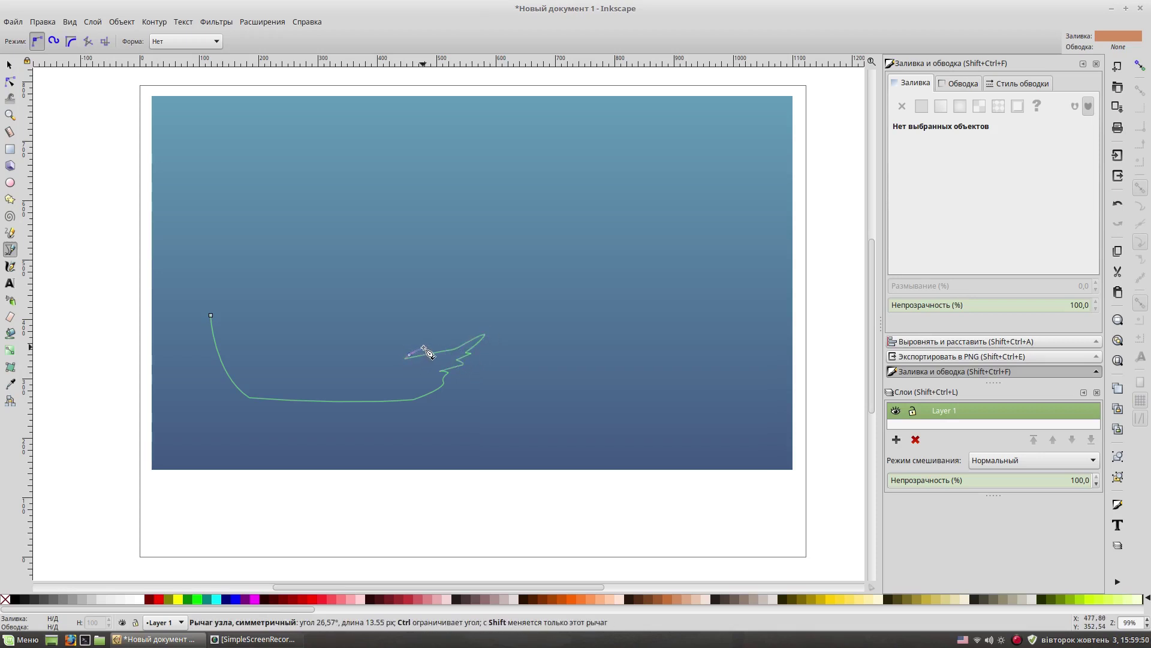
left_click(418, 343)
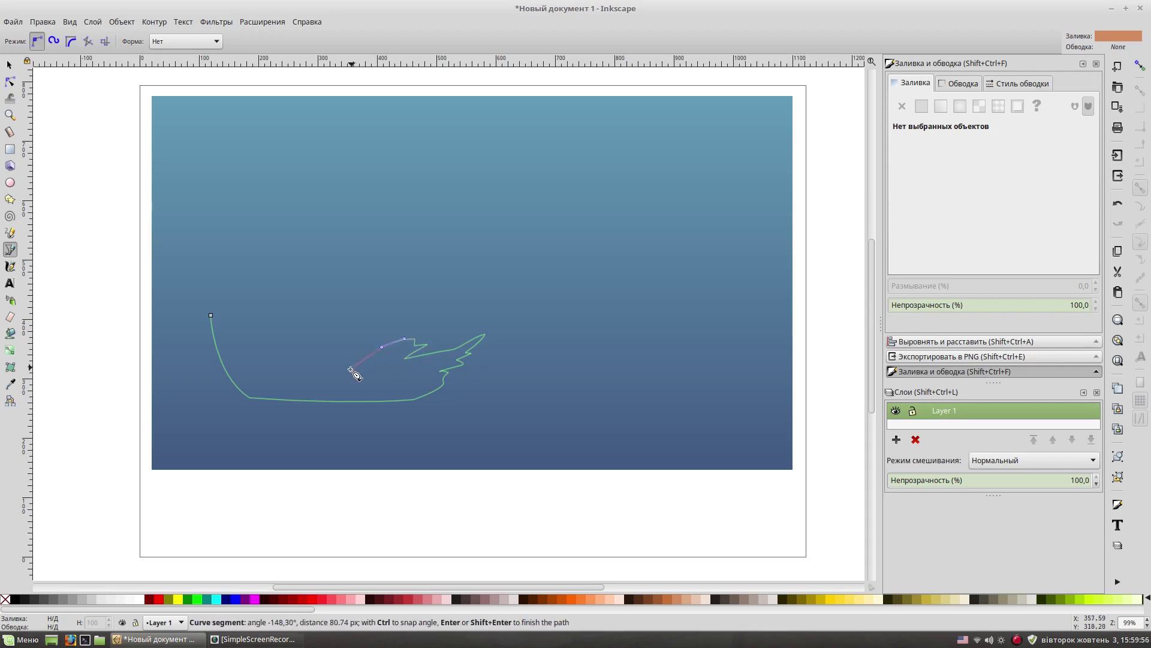
left_click_drag(359, 366, 367, 348)
left_click(342, 343)
left_click_drag(312, 337, 267, 374)
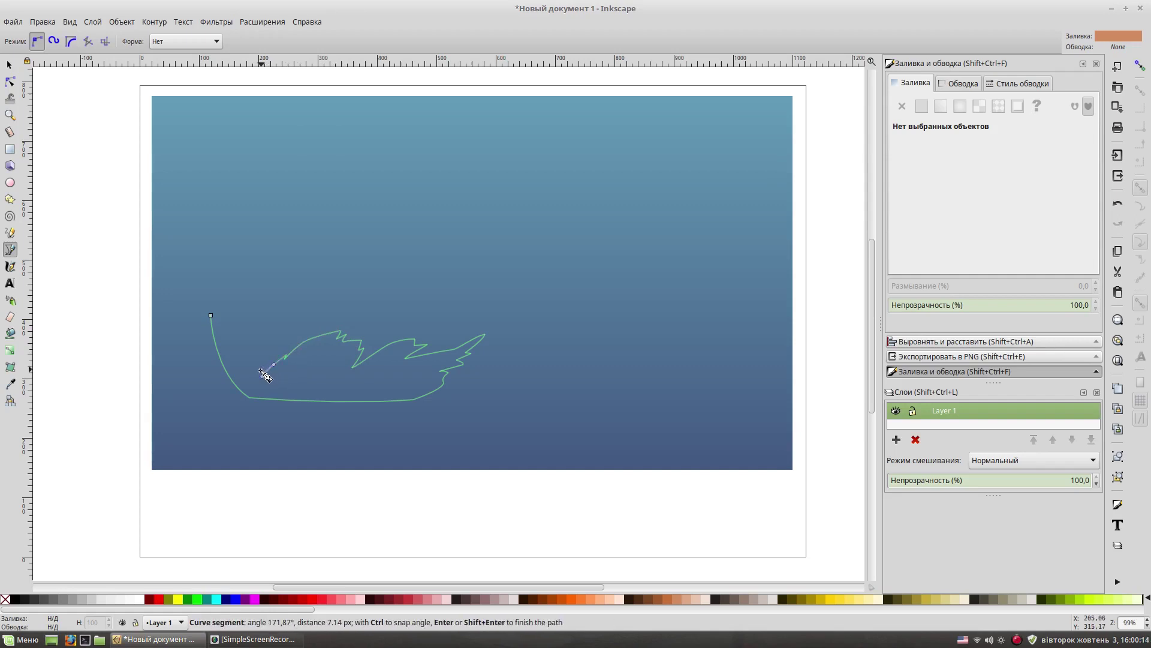
left_click(252, 392)
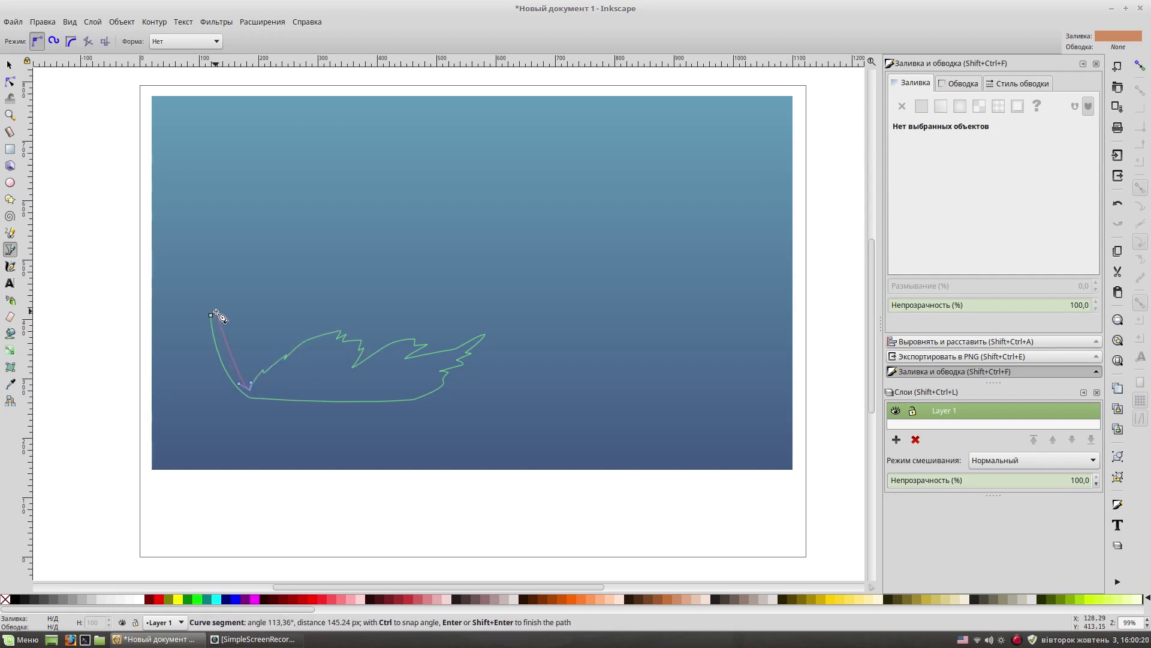
left_click(211, 314)
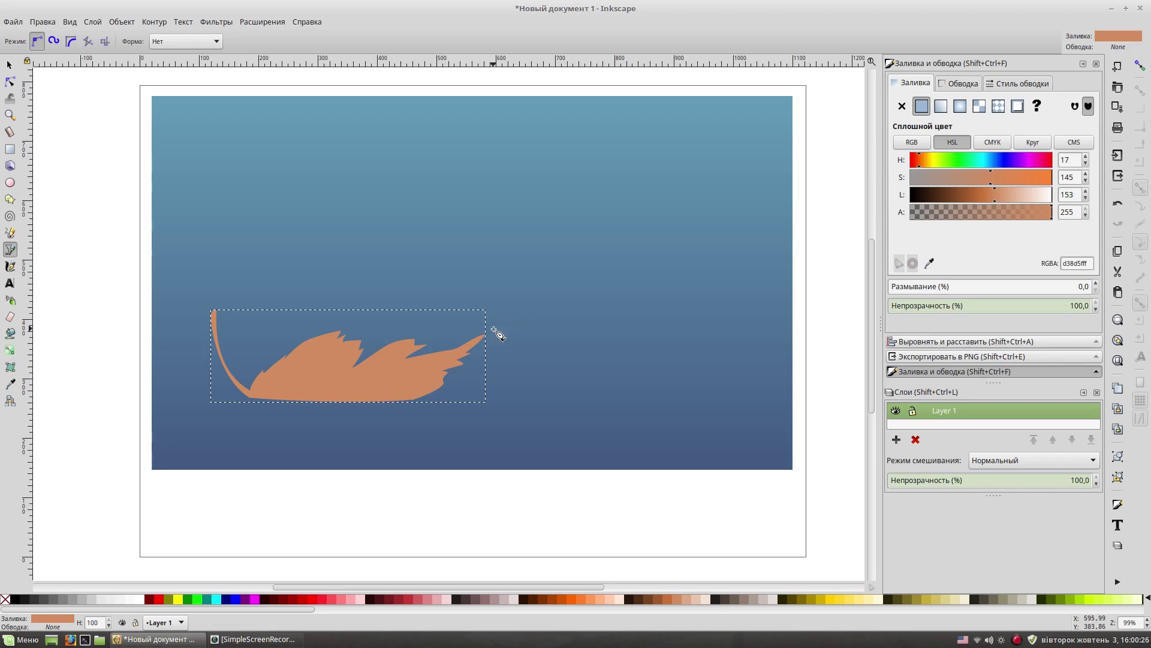
Give the leaf a linear gradient angled diagonally across it.
key("s")
scroll(596, 419, "down", 1)
left_click(943, 107)
key("ctrl+z")
left_click_drag(487, 345, 333, 390)
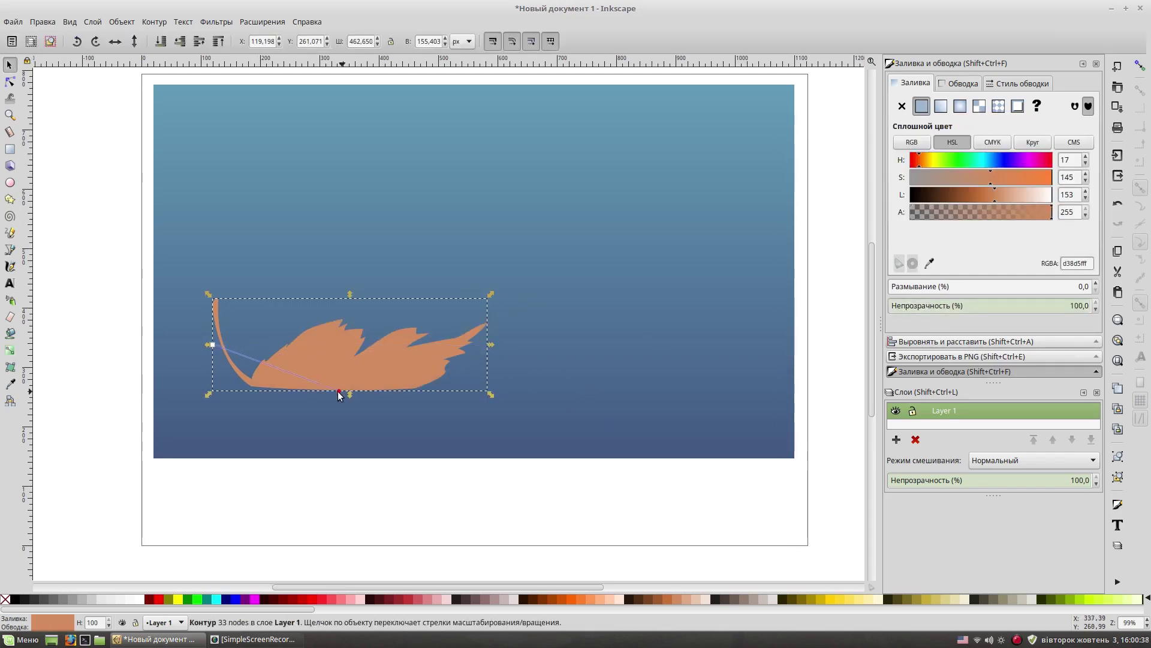
left_click_drag(212, 344, 361, 307)
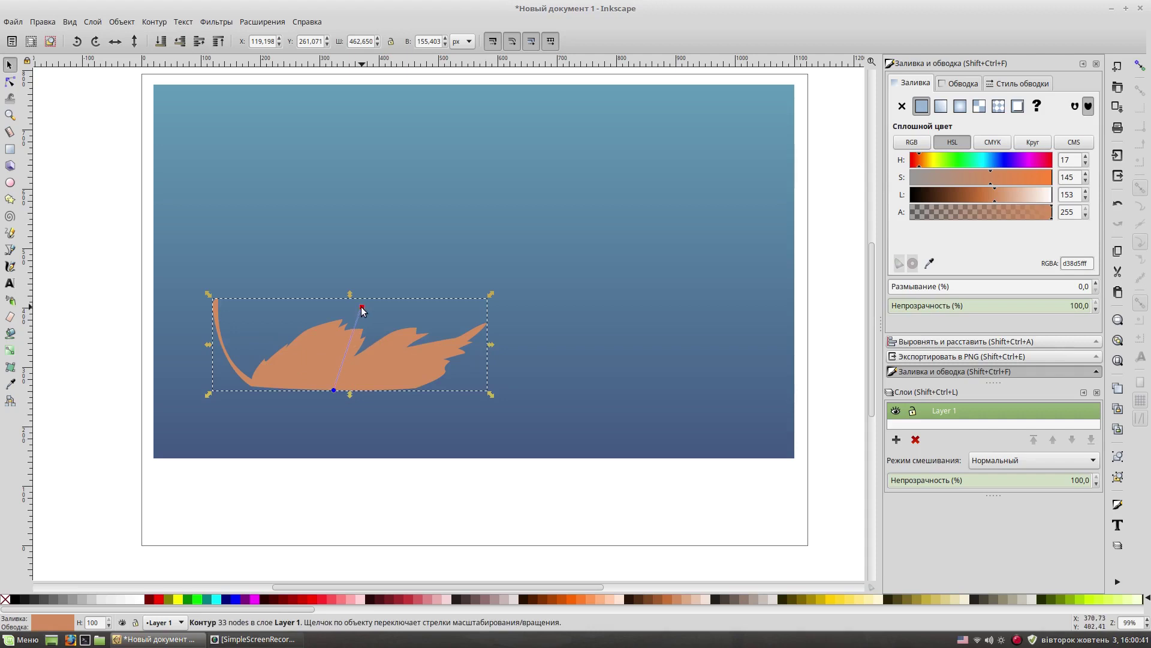
Colour the leaf gradient from light golden to deep orange.
left_click(1007, 198)
left_click(928, 158)
left_click_drag(933, 158, 924, 159)
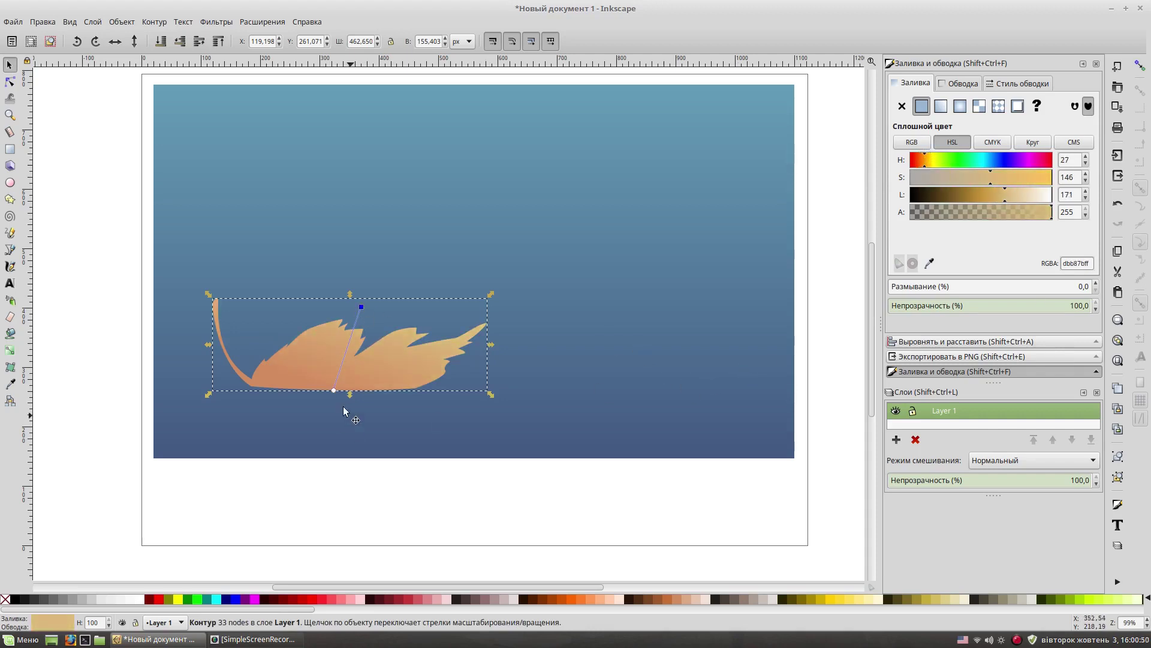
left_click_drag(1005, 194, 979, 194)
left_click(569, 324)
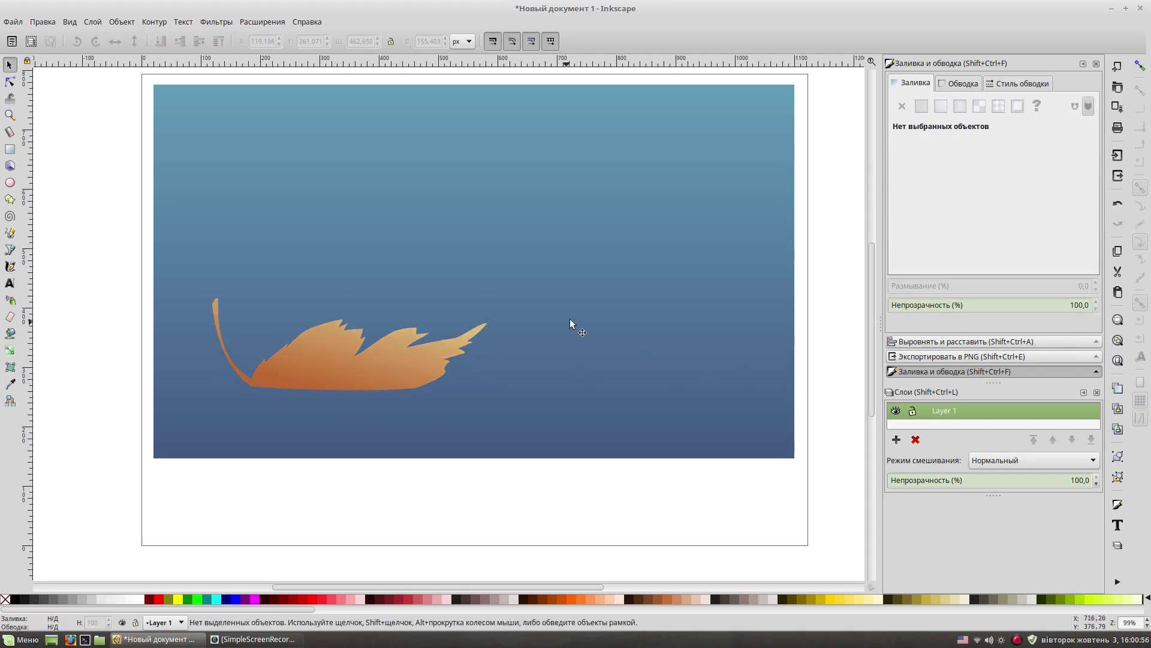
left_click_drag(569, 324, 621, 316)
key("b")
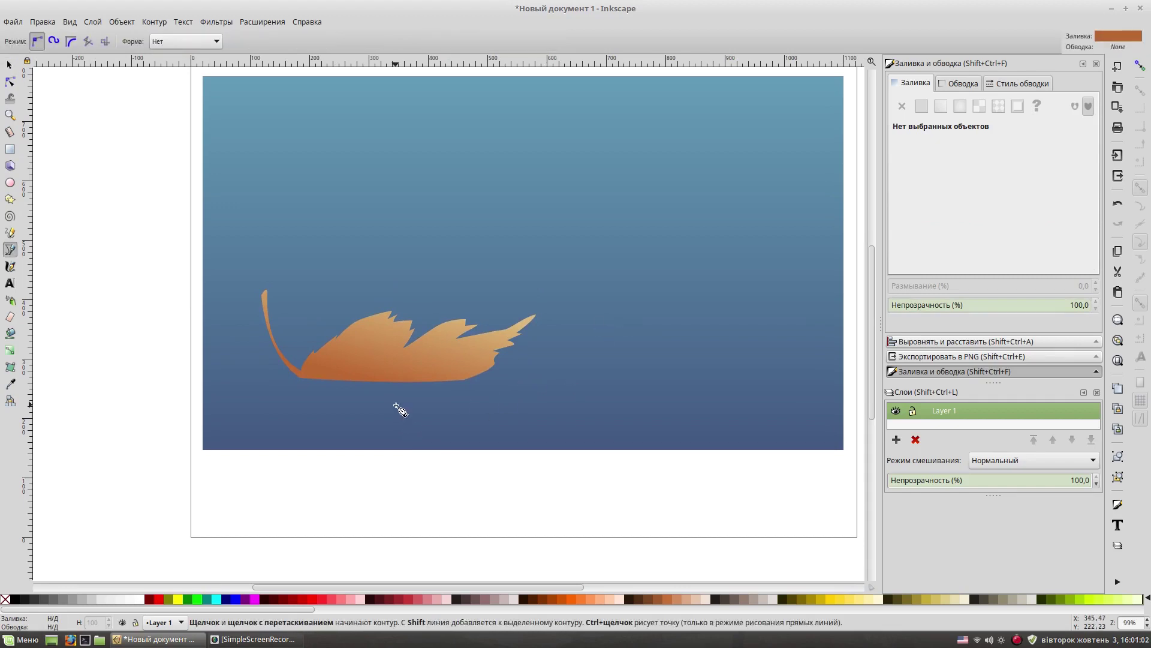
Start a shading path from the leaf base along a jagged line inside the leaf.
left_click_drag(297, 379, 334, 354)
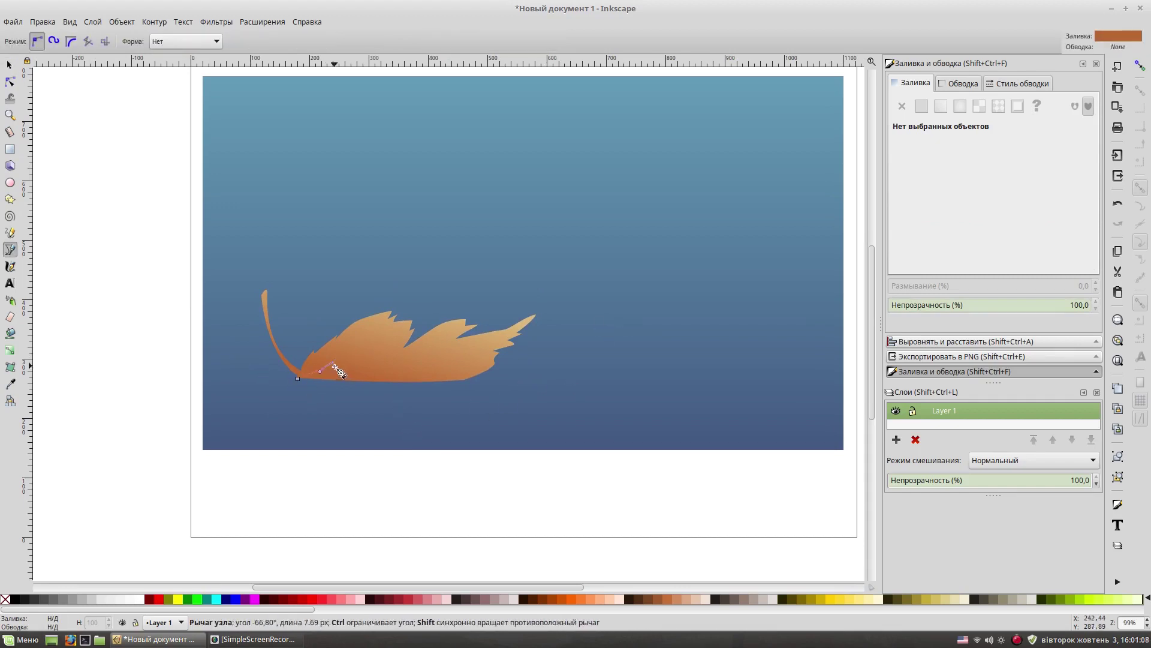
scroll(336, 363, "up", 1)
scroll(336, 363, "up", 1)
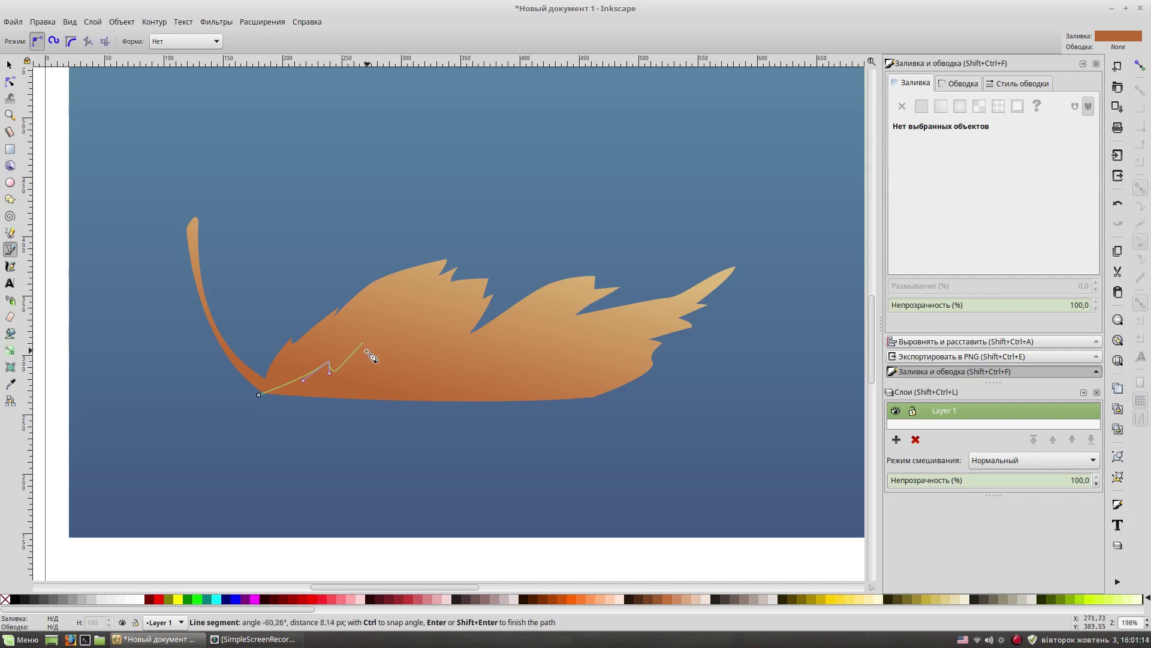
left_click_drag(415, 315, 460, 313)
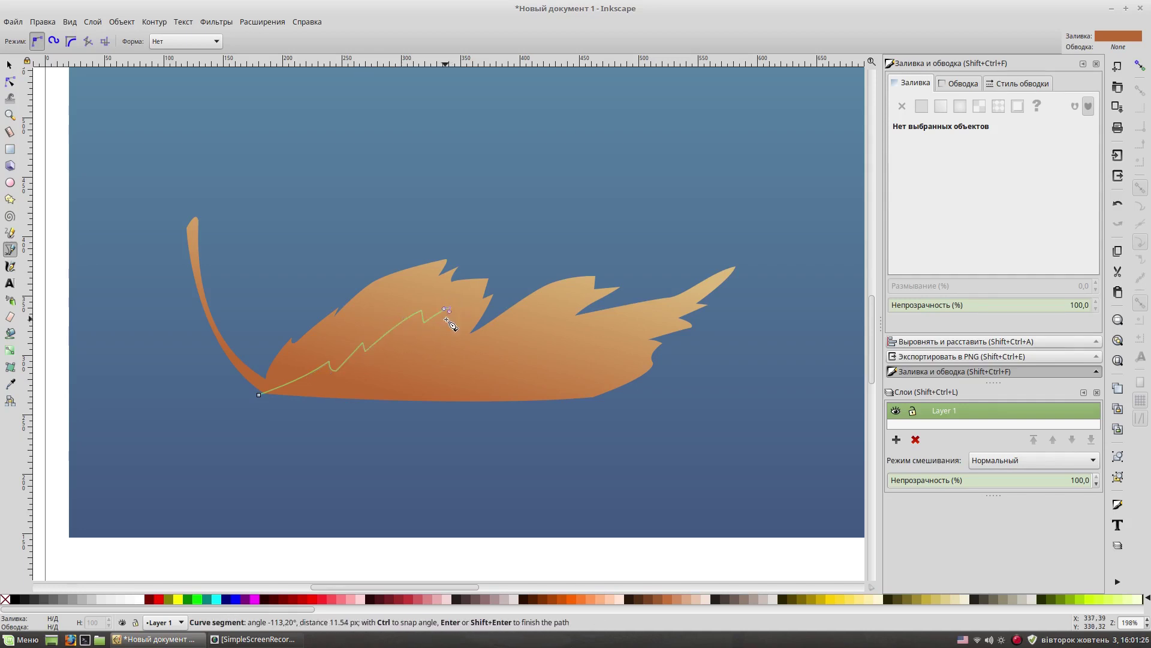
left_click_drag(453, 360, 470, 371)
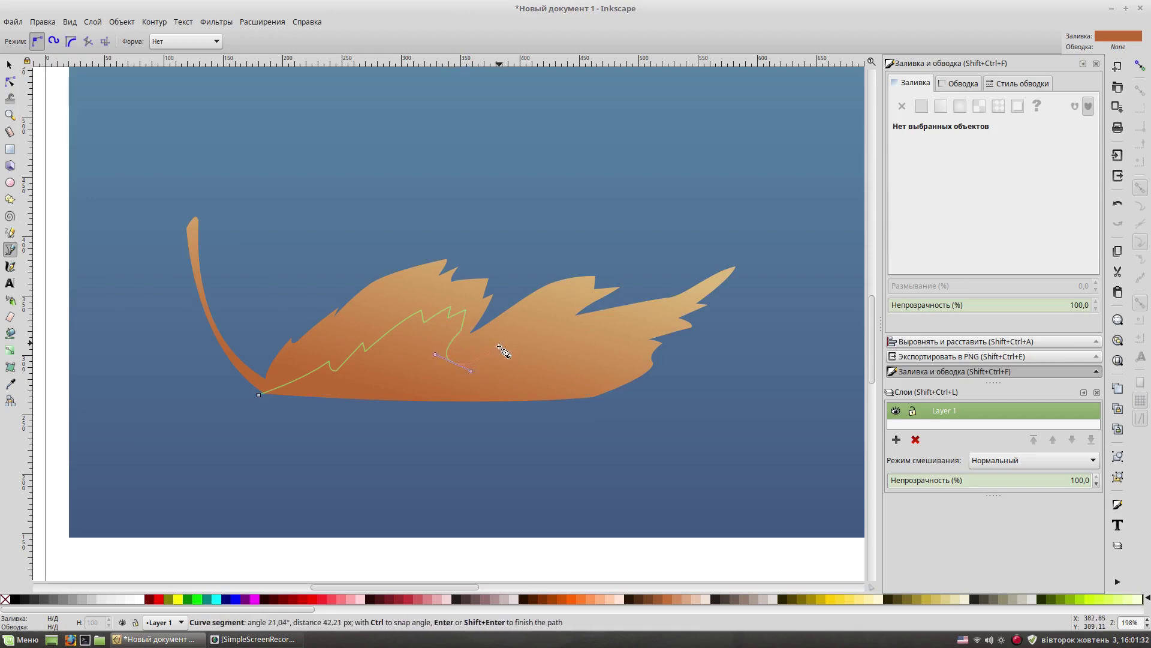
left_click_drag(549, 328, 549, 327)
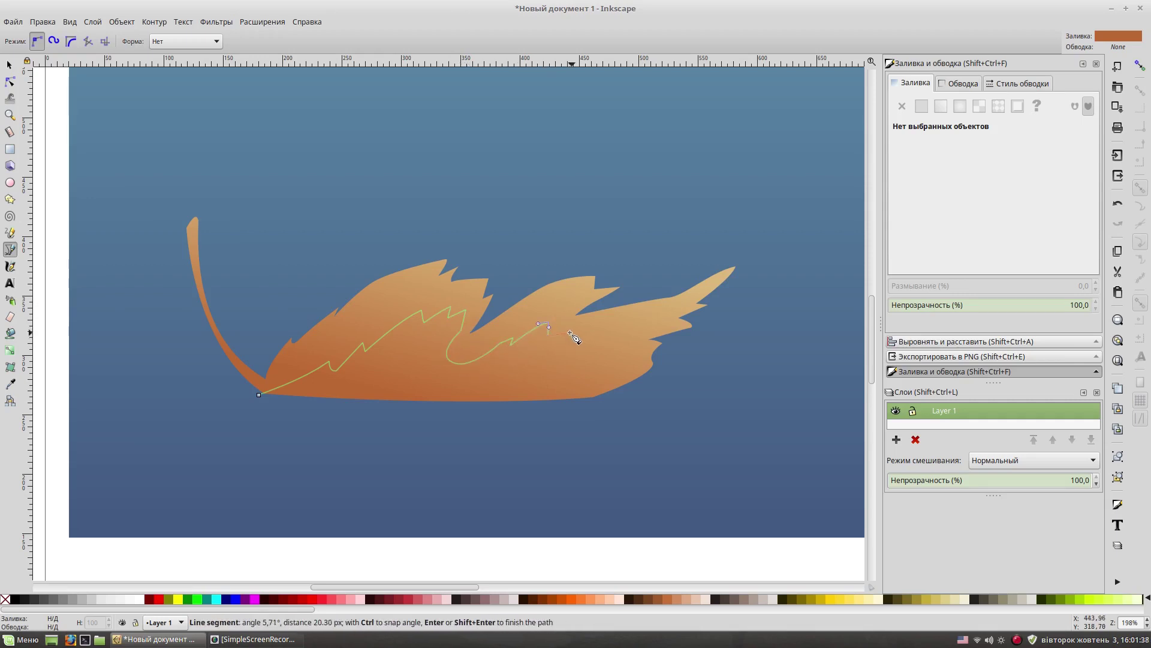
mouse_move(572, 378)
left_mouse_down()
mouse_move(591, 376)
mouse_move(568, 384)
left_mouse_up()
Extend the shading path below the leaf and close it back at the base.
left_click(630, 359)
left_click_drag(659, 358, 676, 334)
left_click(673, 406)
left_click_drag(505, 459, 482, 461)
left_click(265, 420)
left_click(258, 394)
Intersect the shading shape with the leaf so it is trimmed to the leaf outline.
key("s")
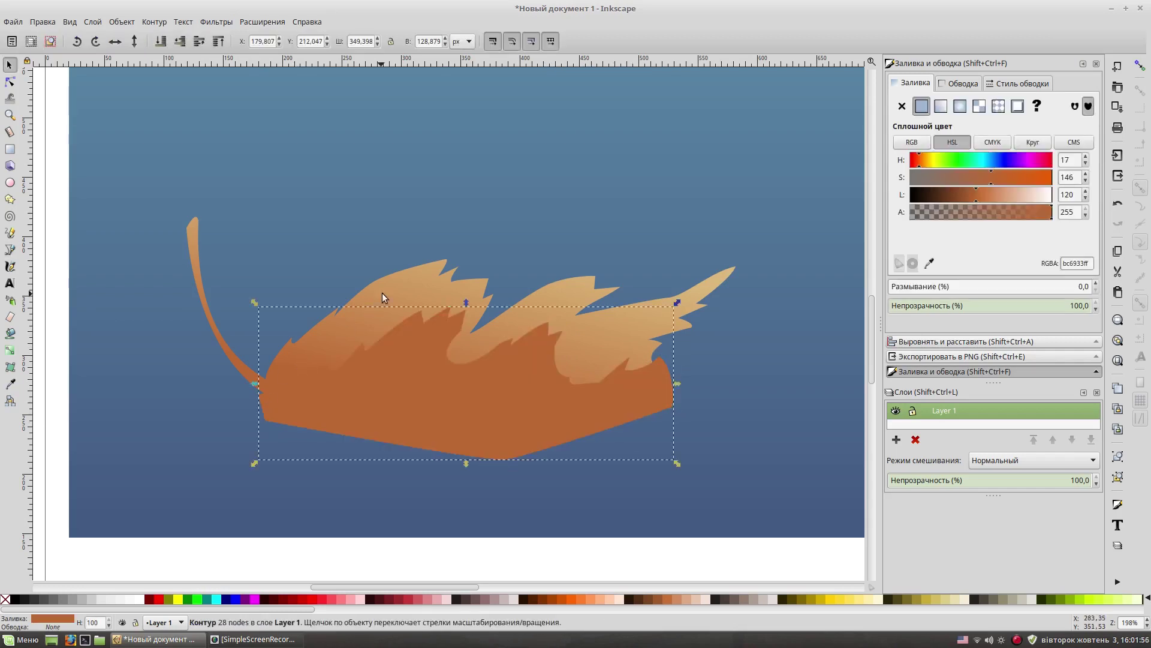
left_click(384, 290)
key("Home")
left_click(514, 443, "shift")
key("ctrl+asterisk")
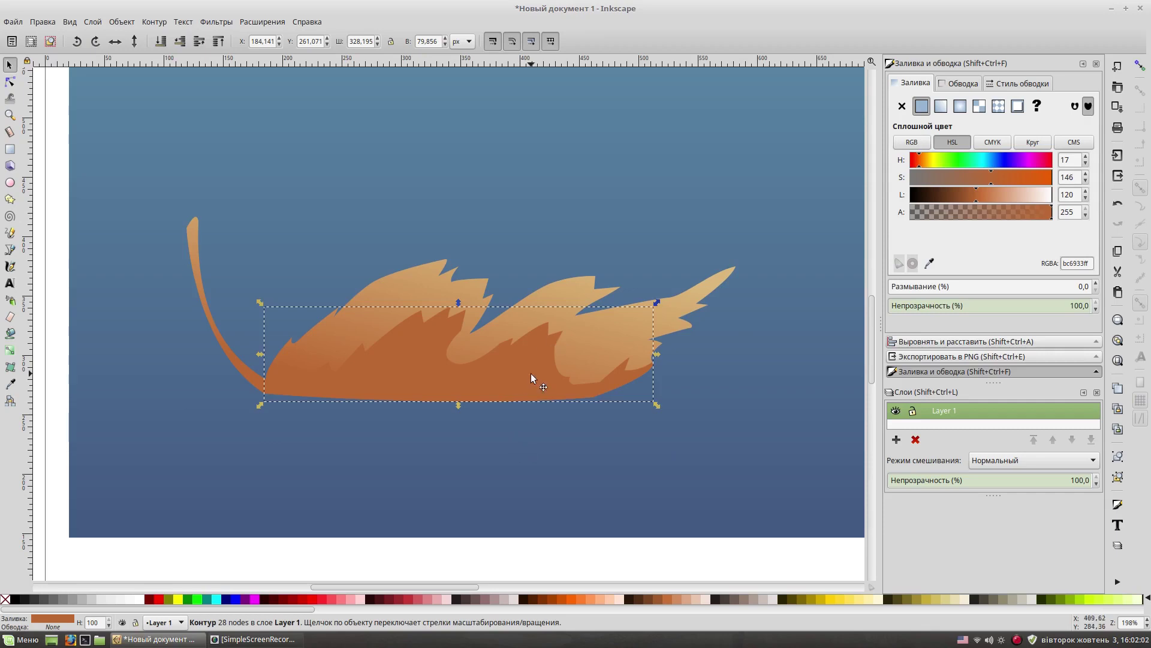
key("minus")
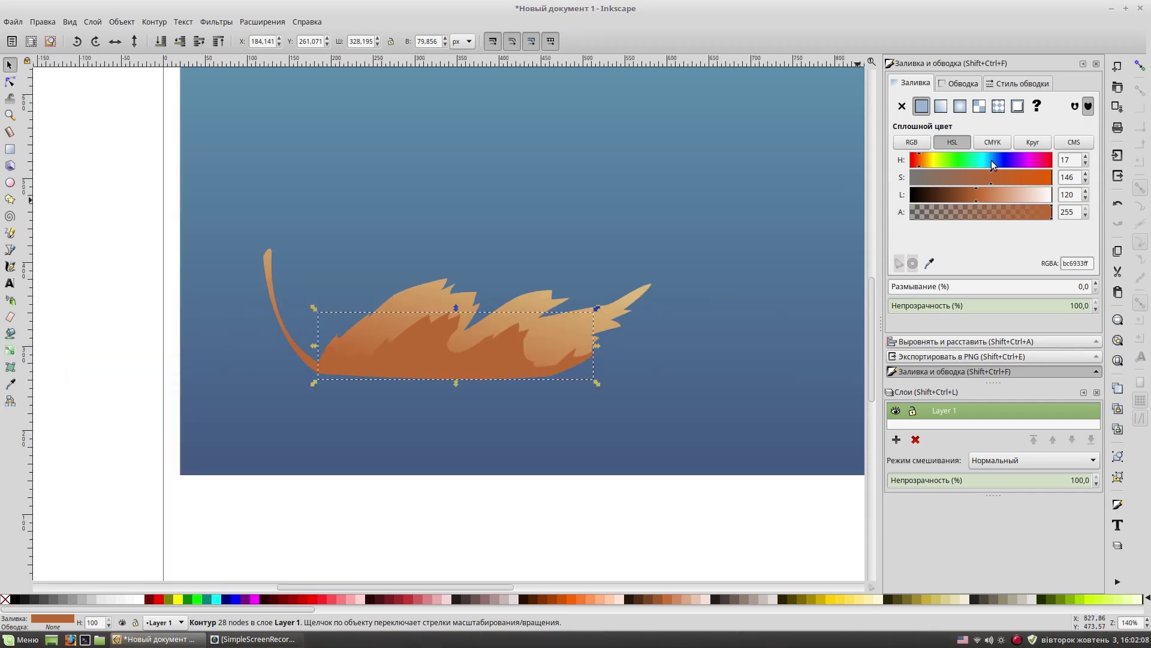
Fill the shading piece with a vertical orange-to-tan linear gradient and fit the page in view.
left_click(941, 107)
left_click(10, 351)
mouse_move(501, 311)
left_mouse_down()
mouse_move(497, 398)
mouse_move(497, 382)
left_mouse_up()
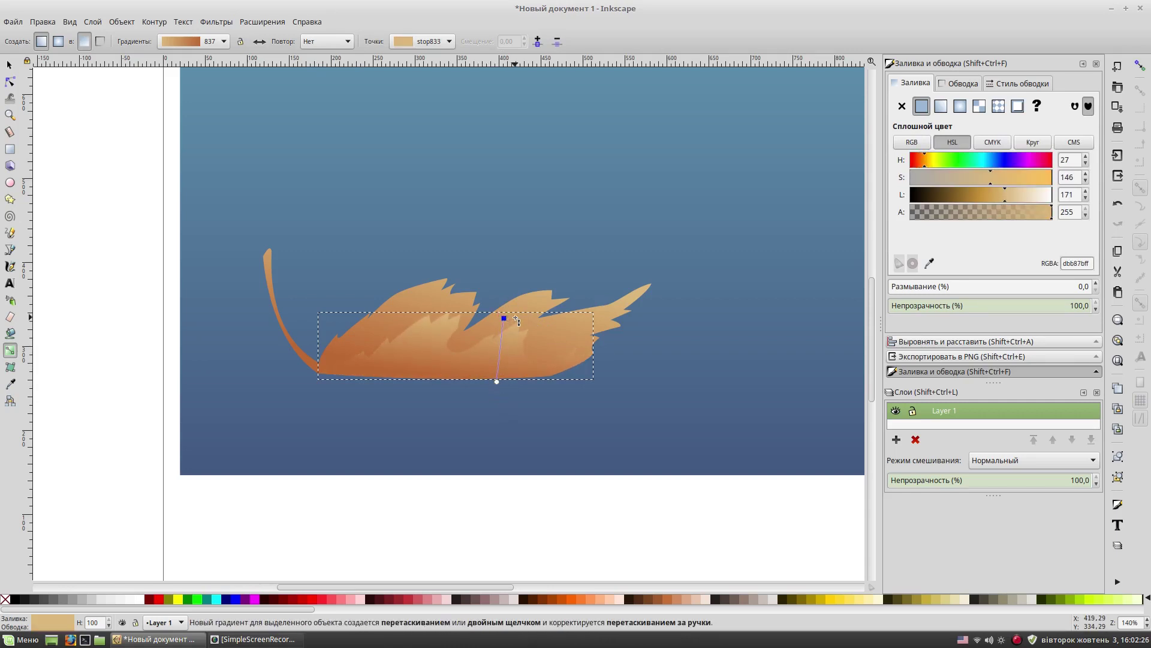
key("s")
left_click(566, 326)
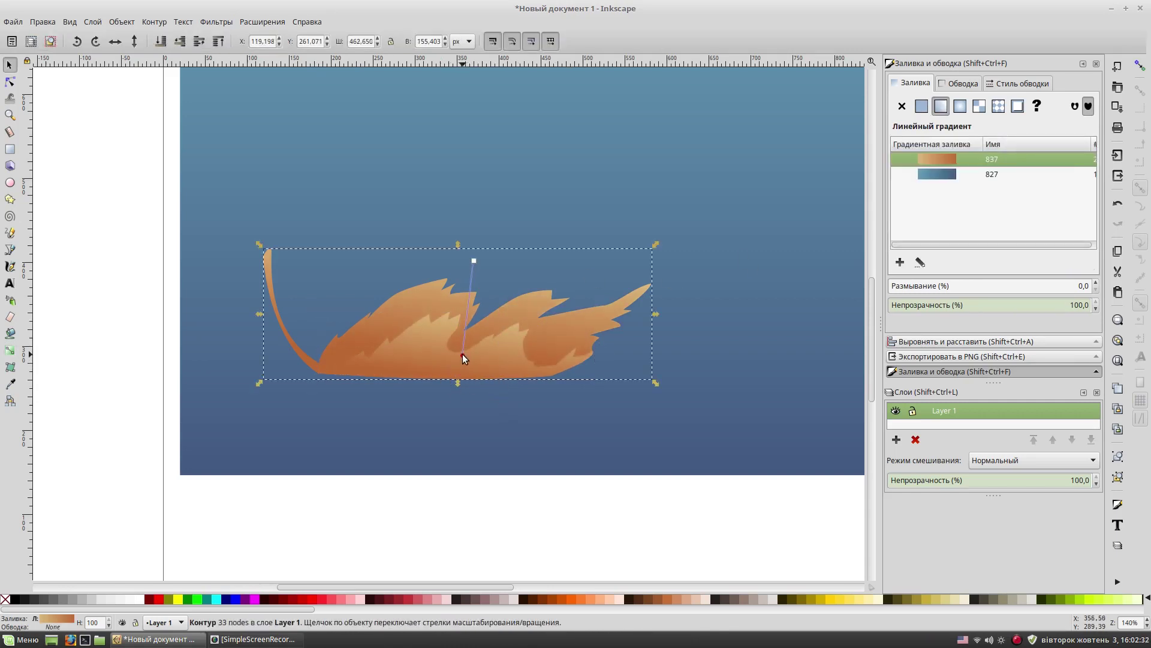
left_click(146, 253)
key("5")
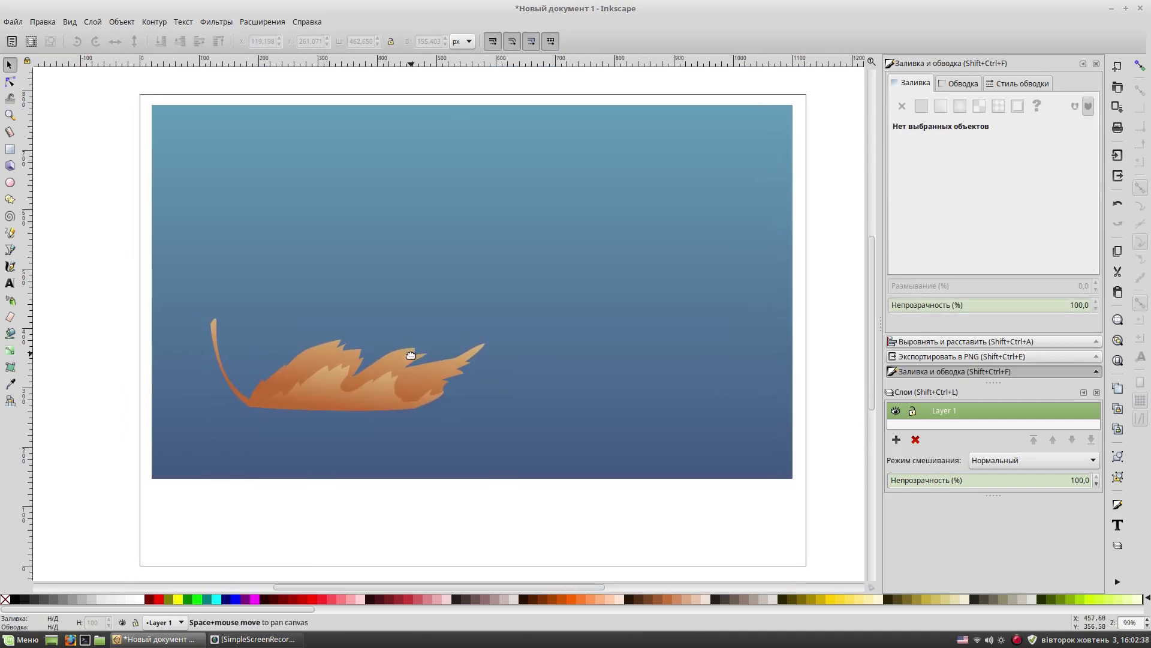
Duplicate both leaf paths, flip the copy vertically and place it beneath the leaf.
left_click_drag(133, 516, 519, 304)
key("ctrl+d")
key("v")
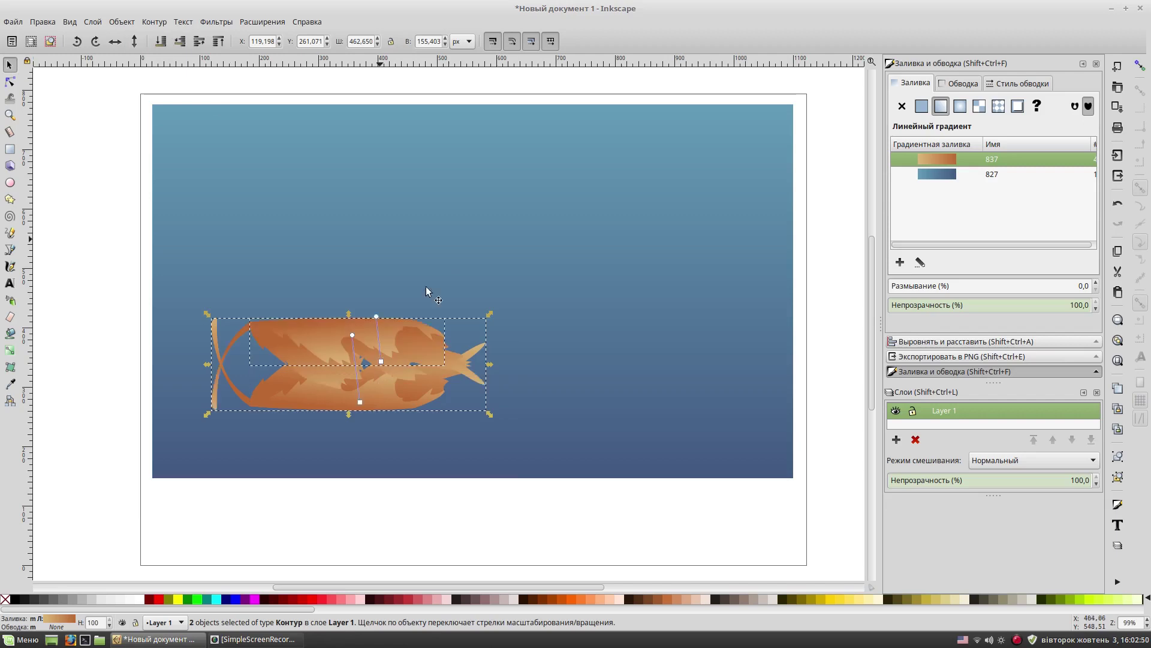
left_click_drag(329, 340, 347, 422)
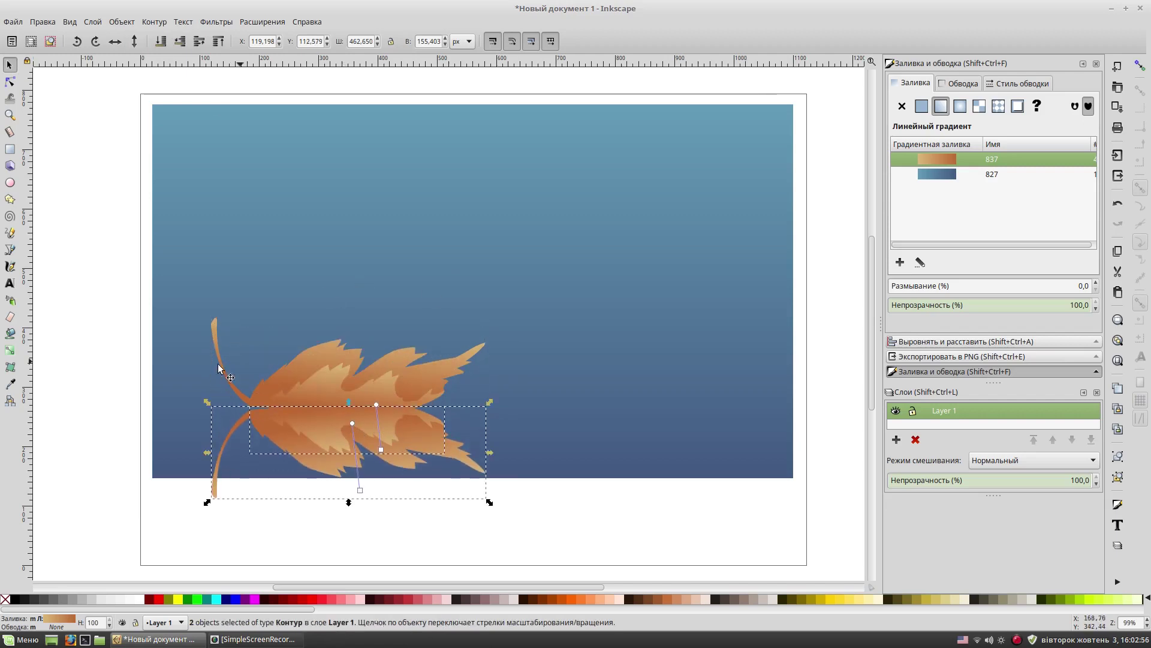
left_click(235, 526)
left_click_drag(146, 534, 550, 282)
left_click_drag(391, 389, 401, 362)
left_click(387, 533)
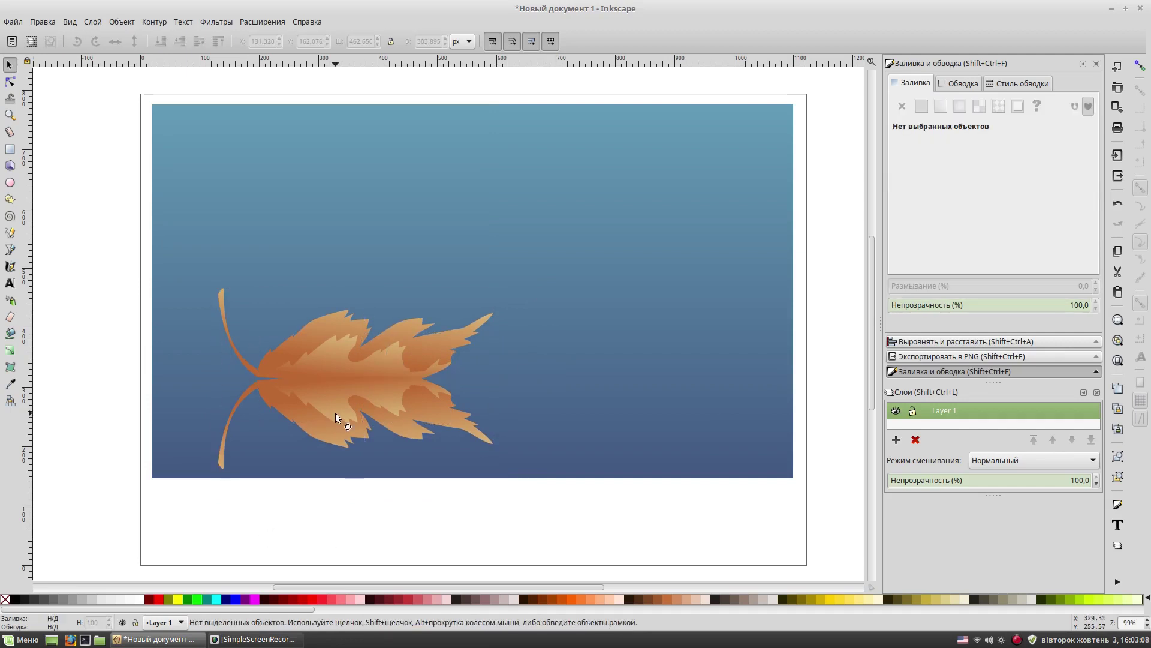
Darken the top gradient stop of the lower reflection path to a deeper orange-brown.
scroll(335, 419, "up", 1)
scroll(329, 403, "left", 4)
left_click(372, 397)
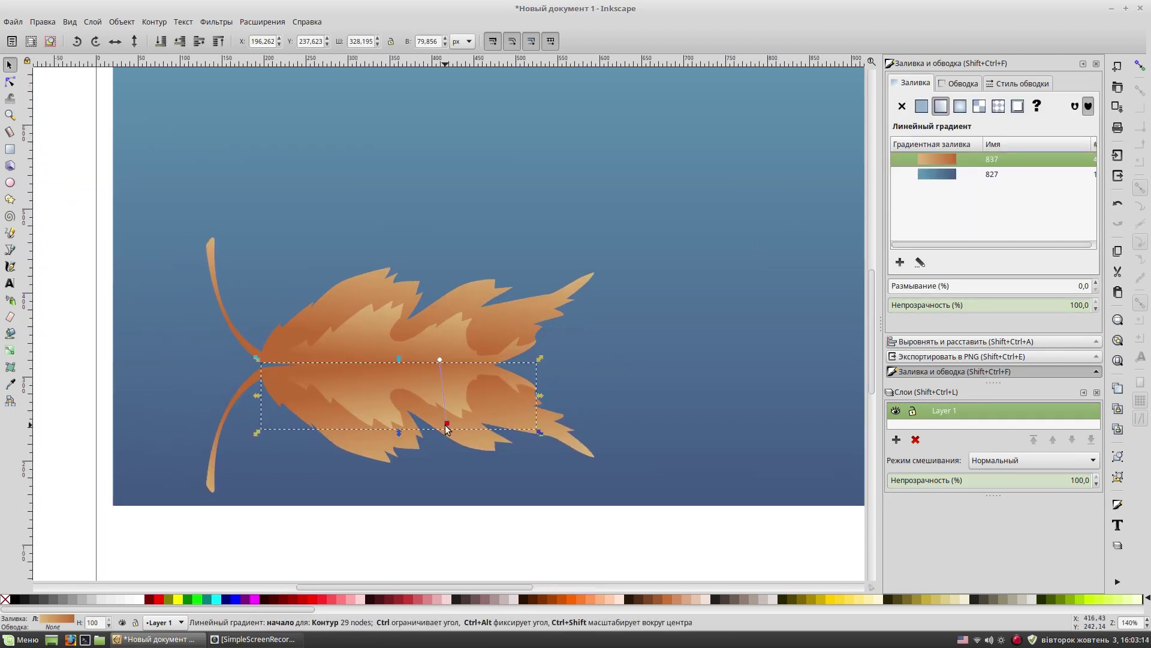
left_click_drag(447, 423, 454, 444)
left_click(440, 361)
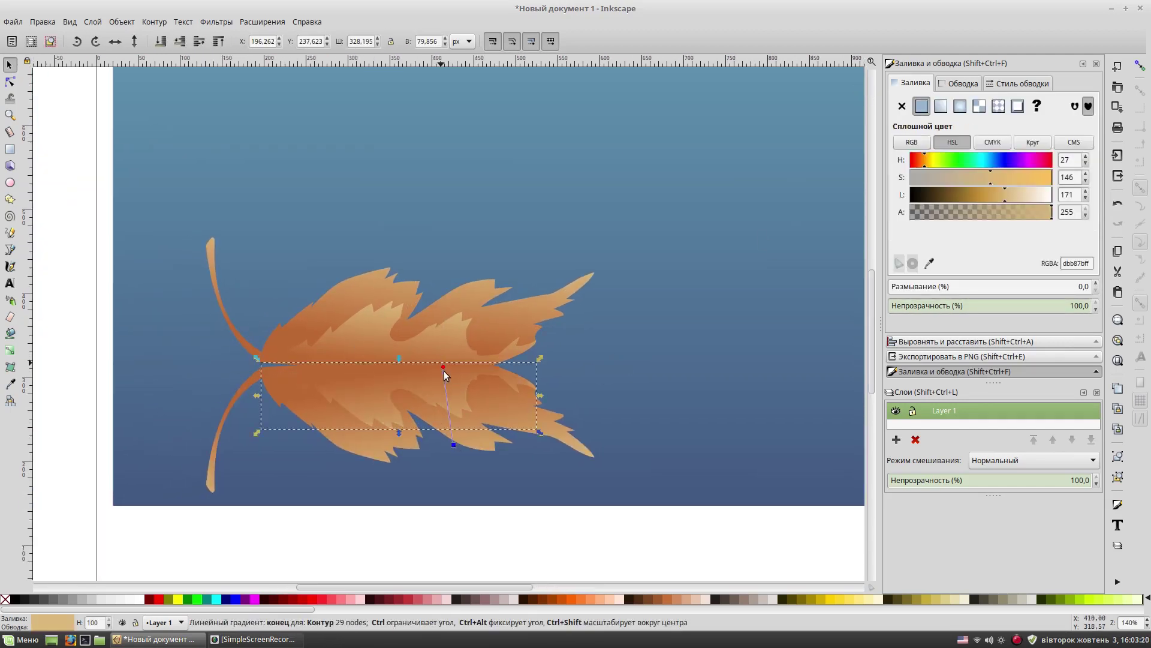
key("ctrl+z")
key("ctrl+z")
left_click(440, 360)
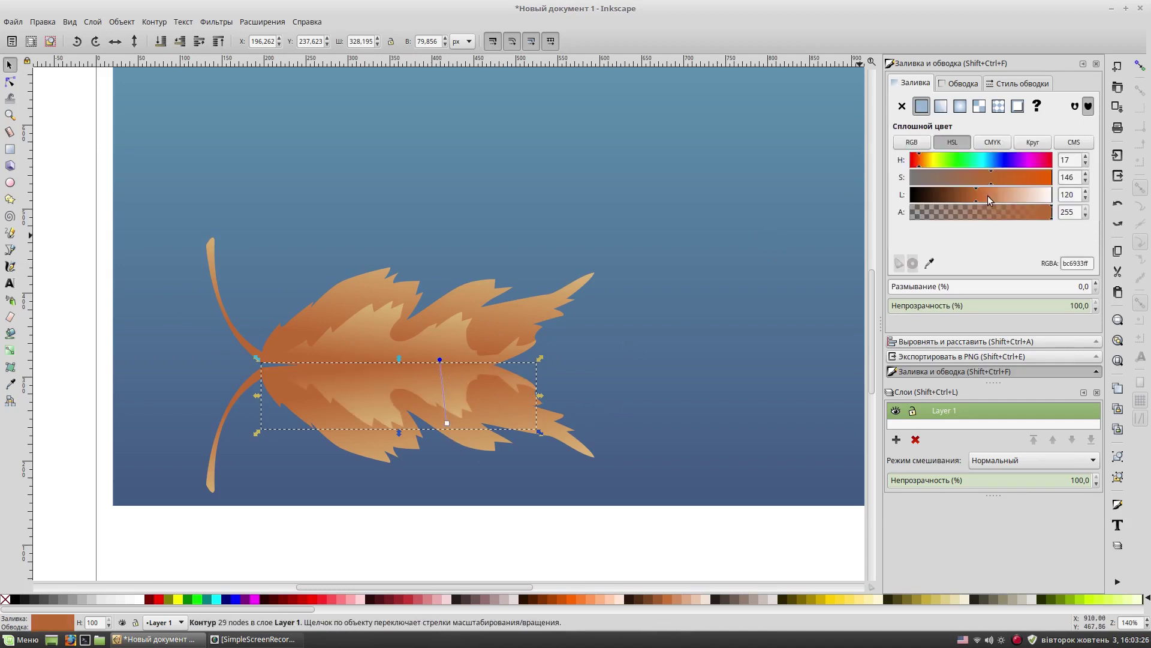
left_click_drag(973, 195, 966, 195)
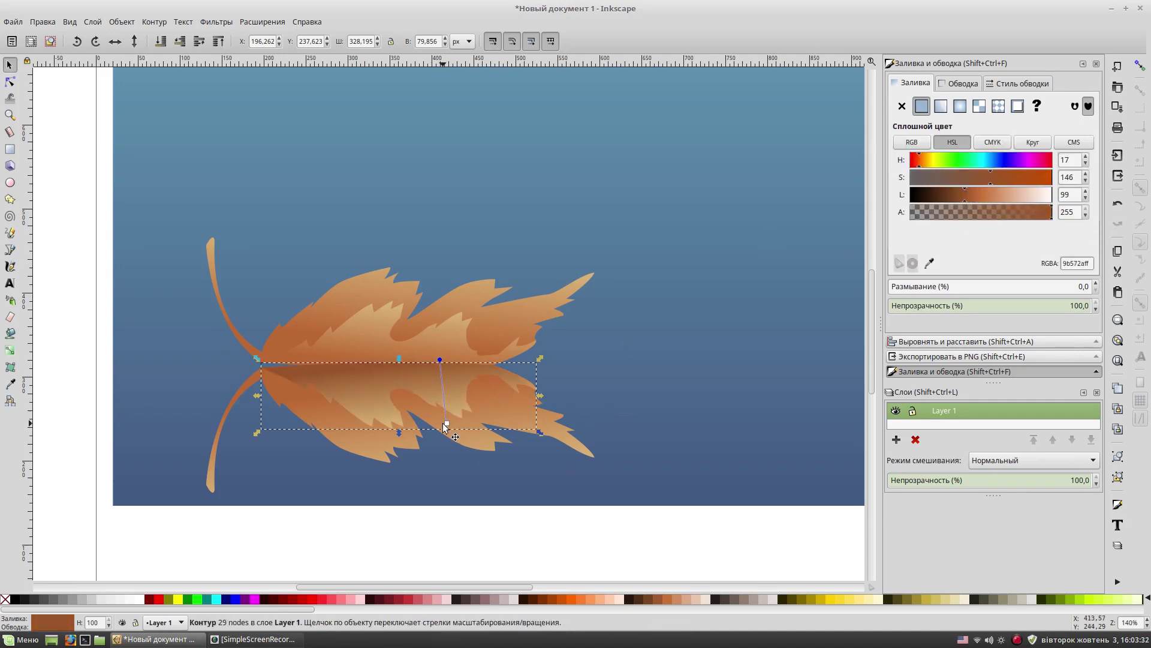
left_click(998, 195)
Darken a gradient stop on the larger reflection path.
left_click(552, 421)
left_click(406, 386)
mouse_move(986, 194)
left_mouse_down()
mouse_move(958, 194)
mouse_move(966, 199)
left_mouse_up()
left_click(581, 552)
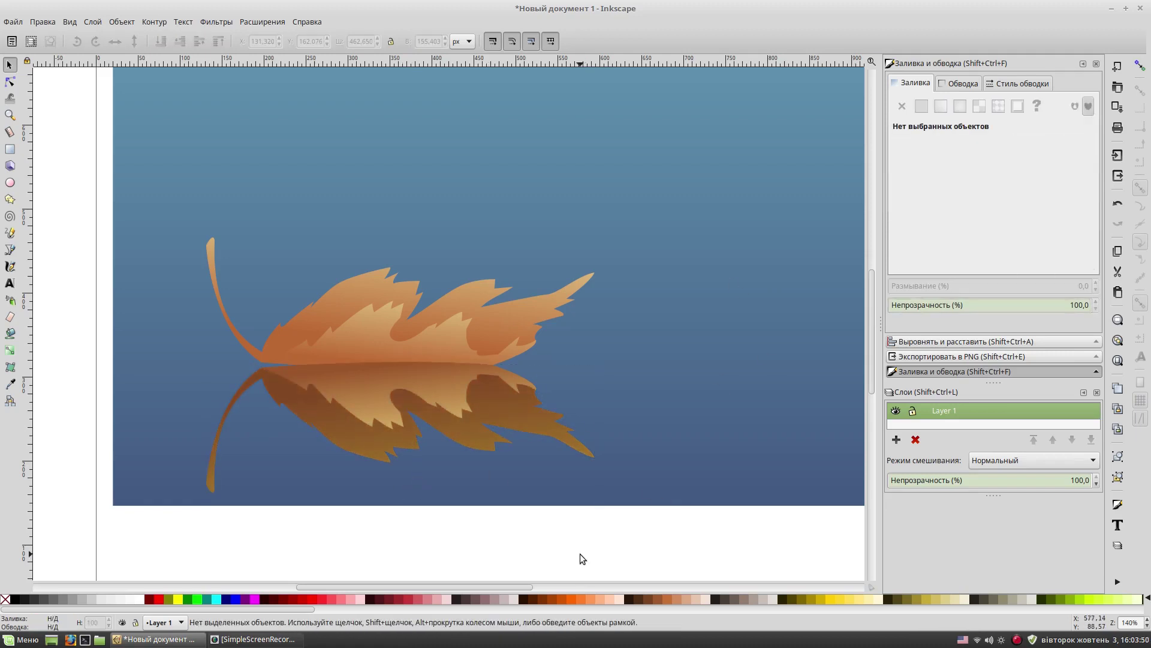
Send both reflection paths behind the leaf and zoom out to the whole page.
left_click_drag(154, 552, 694, 358)
left_click(180, 41)
left_click(377, 318)
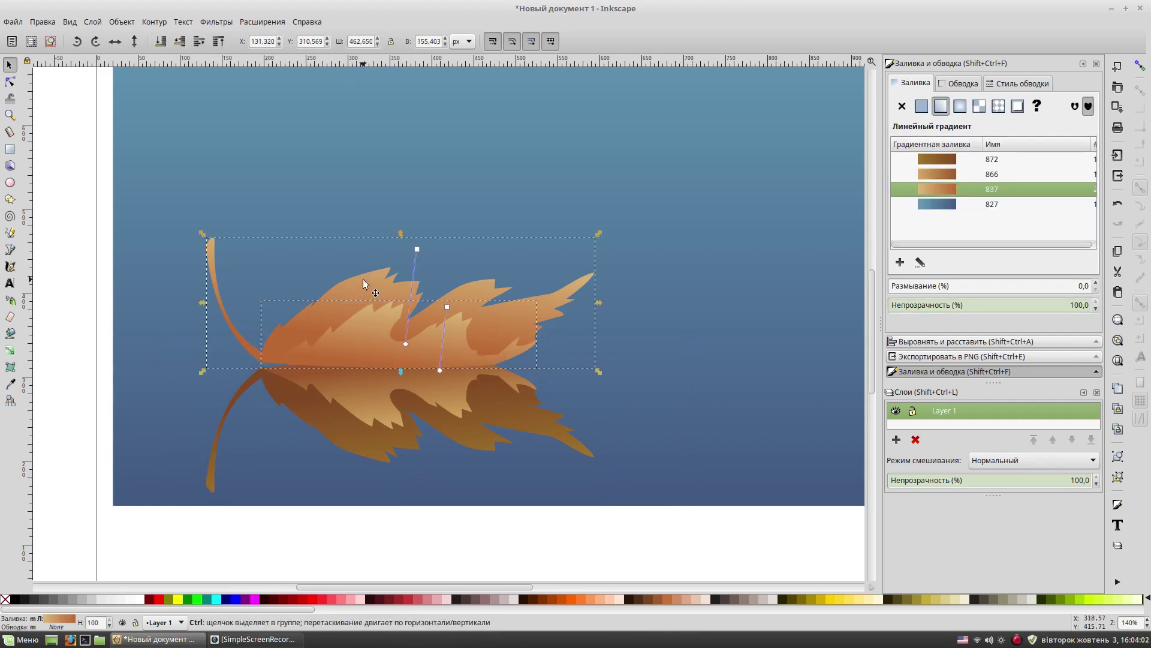
left_click(487, 548)
key("minus")
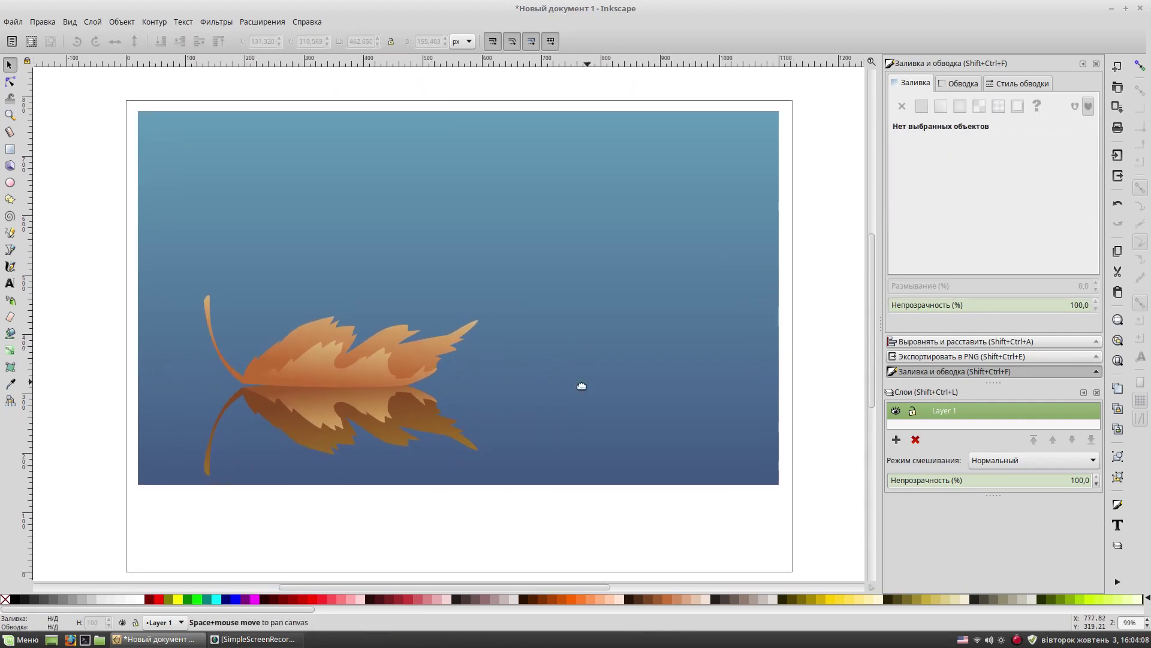
left_click_drag(581, 386, 575, 383)
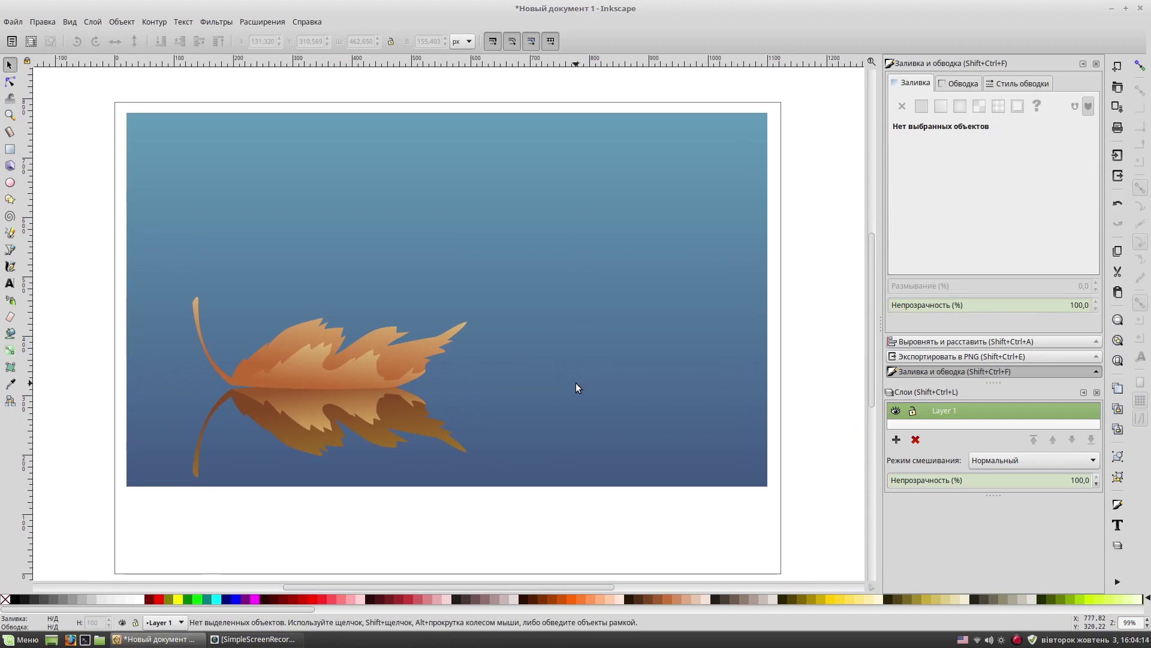
Draw a flat brown oval right of the leaf and convert it to a path.
left_click(10, 182)
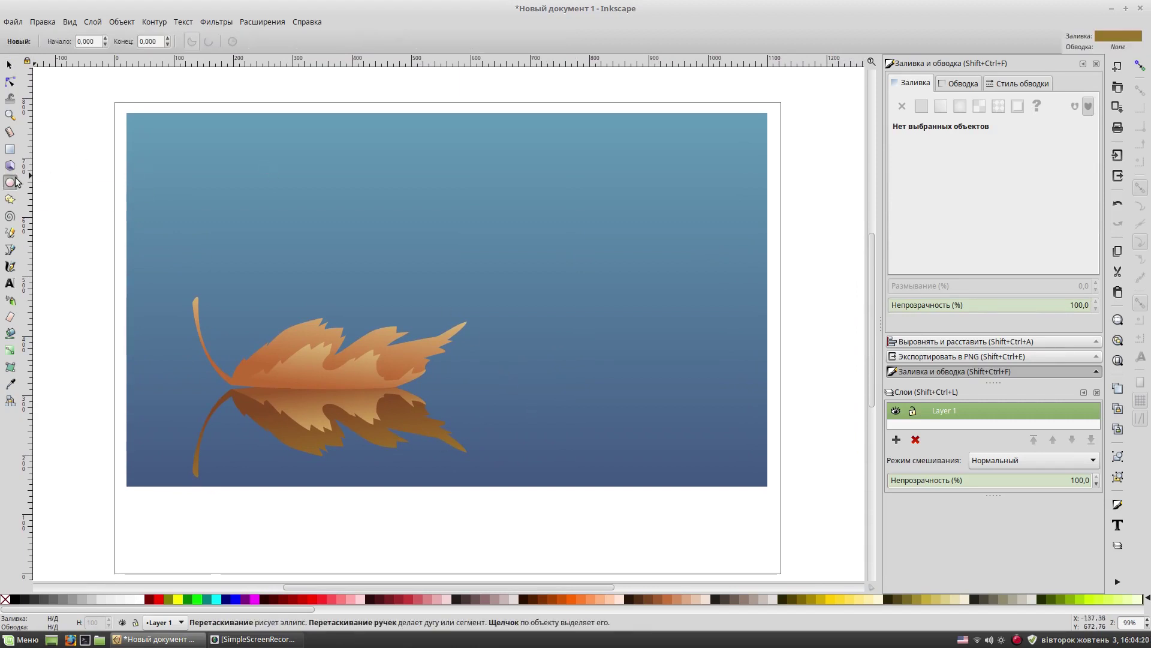
left_click_drag(527, 408, 644, 436)
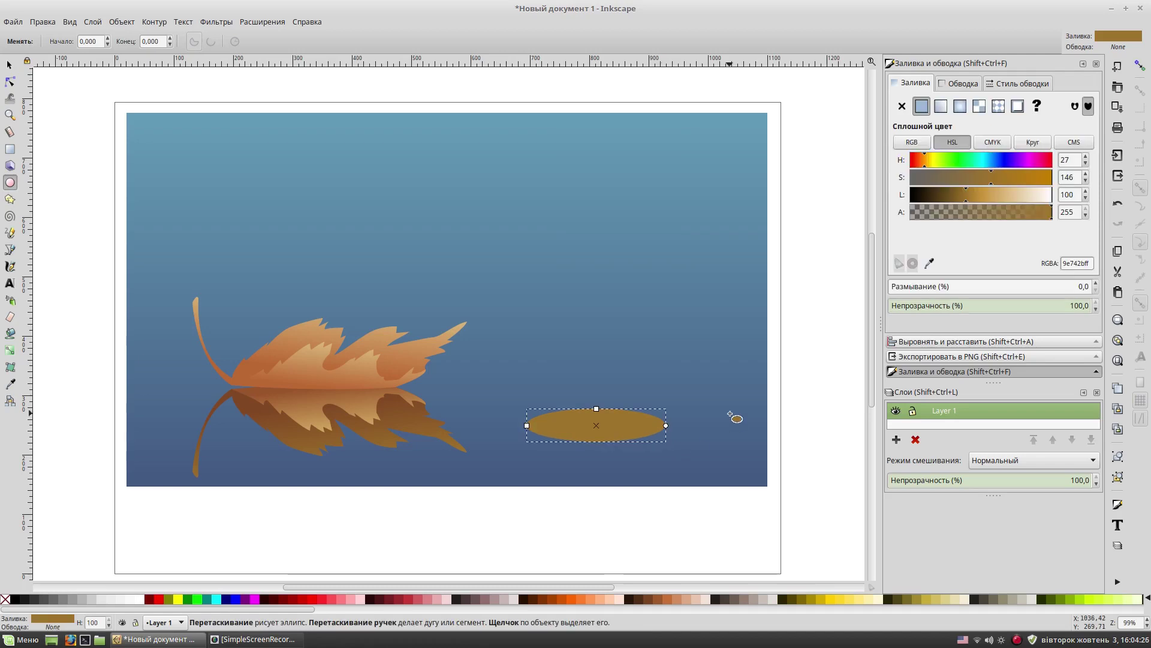
key("plus")
left_click_drag(733, 411, 624, 327)
key("s")
left_click(154, 22)
left_click(180, 36)
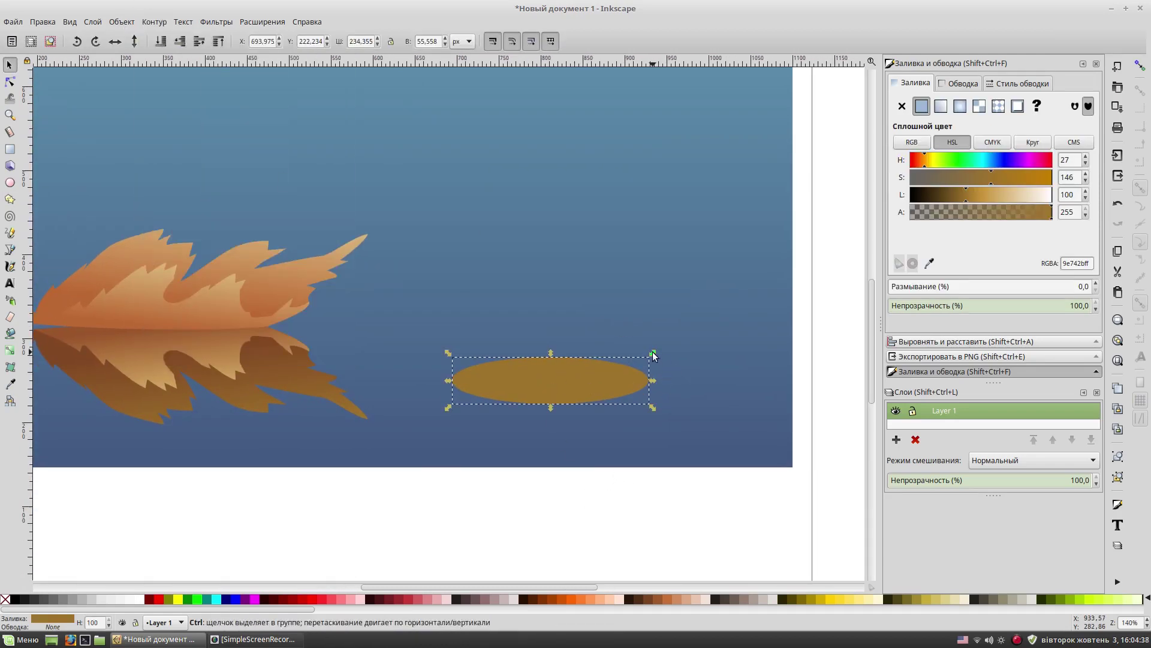
Cut a lighter, flattened inner oval out of the outer one to form a hollow ring, then duplicate it.
left_click(577, 375)
left_click(984, 194)
left_click_drag(550, 403, 549, 396)
key("Escape")
left_click(633, 380)
key("ctrl+minus")
left_click(549, 509)
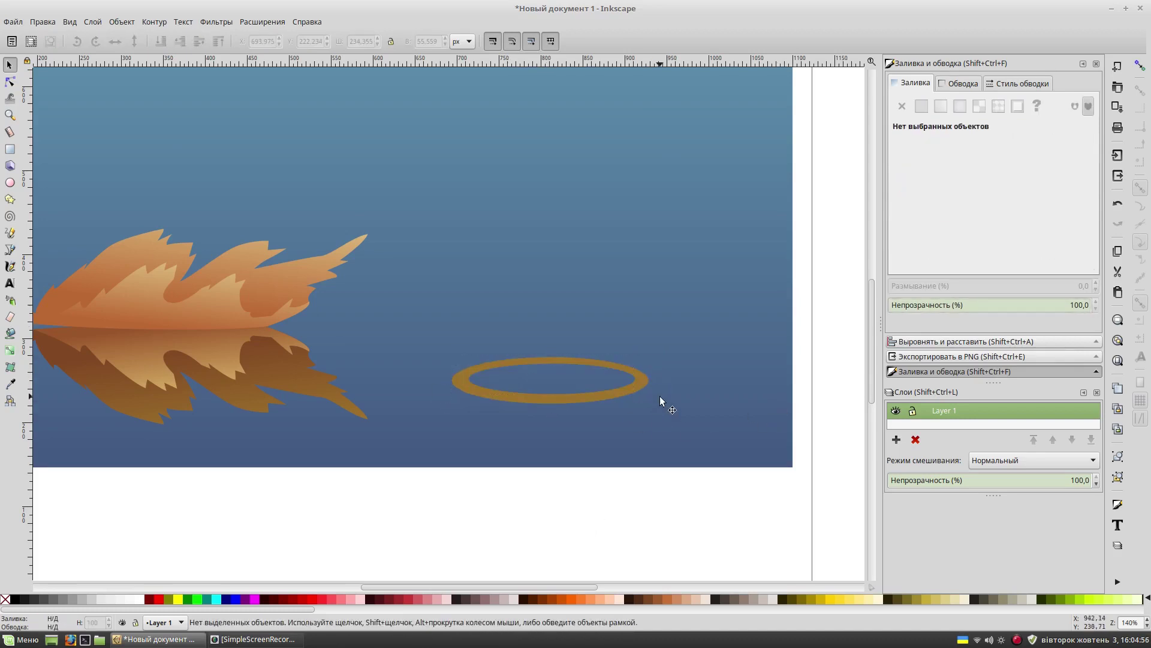
left_click(599, 393)
key("ctrl+d")
Shrink the ring copy around its centre and flatten it into an inner ripple.
left_click_drag(650, 356, 628, 366)
scroll(631, 361, "up", 2)
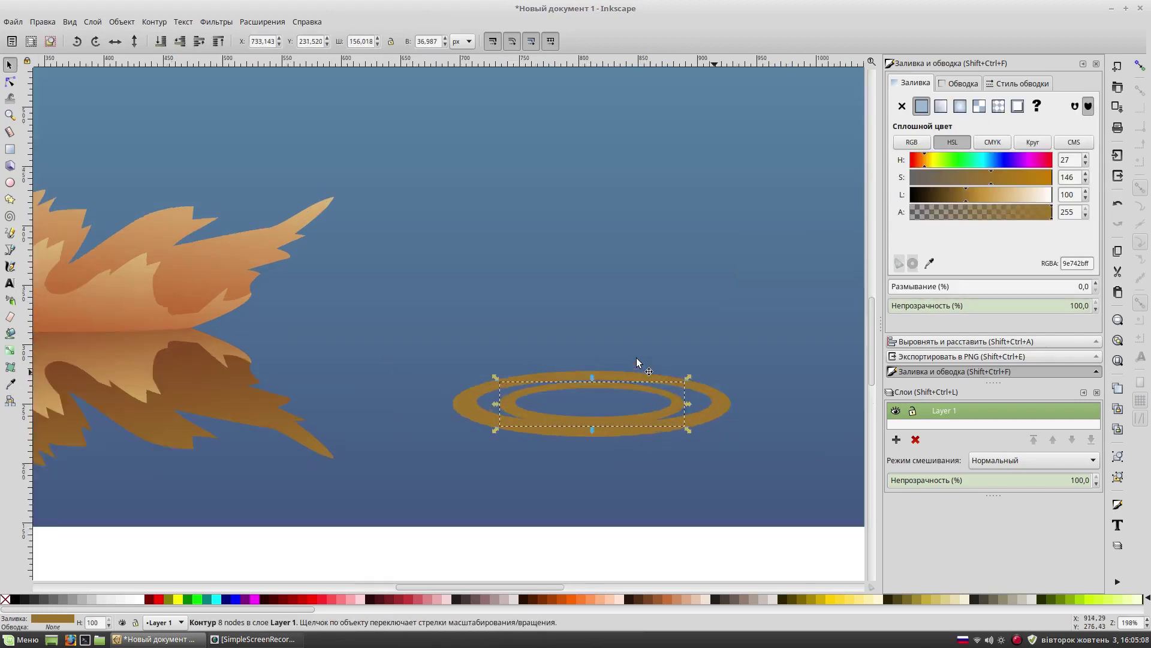
left_click_drag(427, 344, 447, 319)
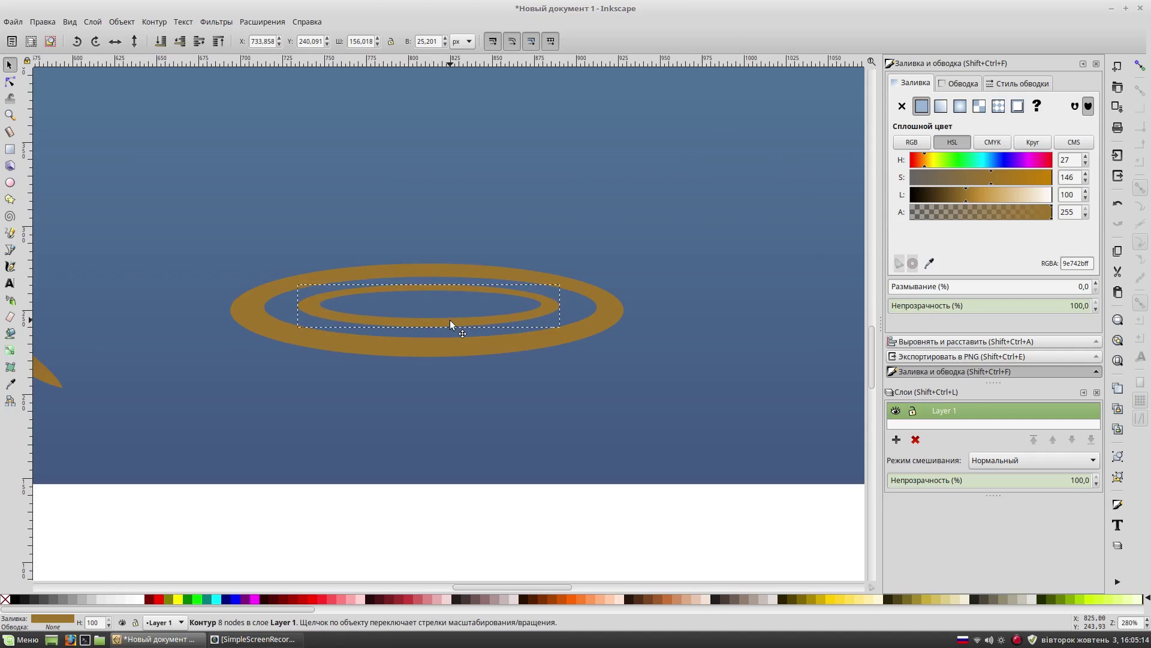
left_click(487, 542)
scroll(613, 437, "left", 2)
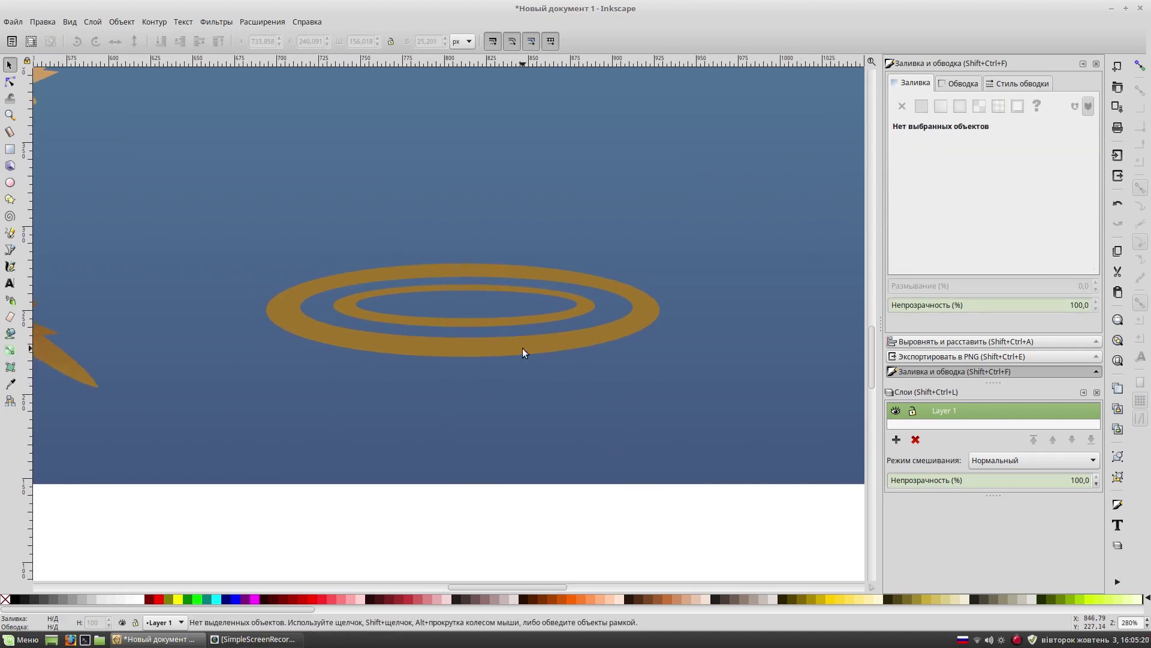
Enlarge a ring to about double size and stretch it taller as the outer ripple.
left_click(517, 322)
left_click_drag(599, 283, 728, 174)
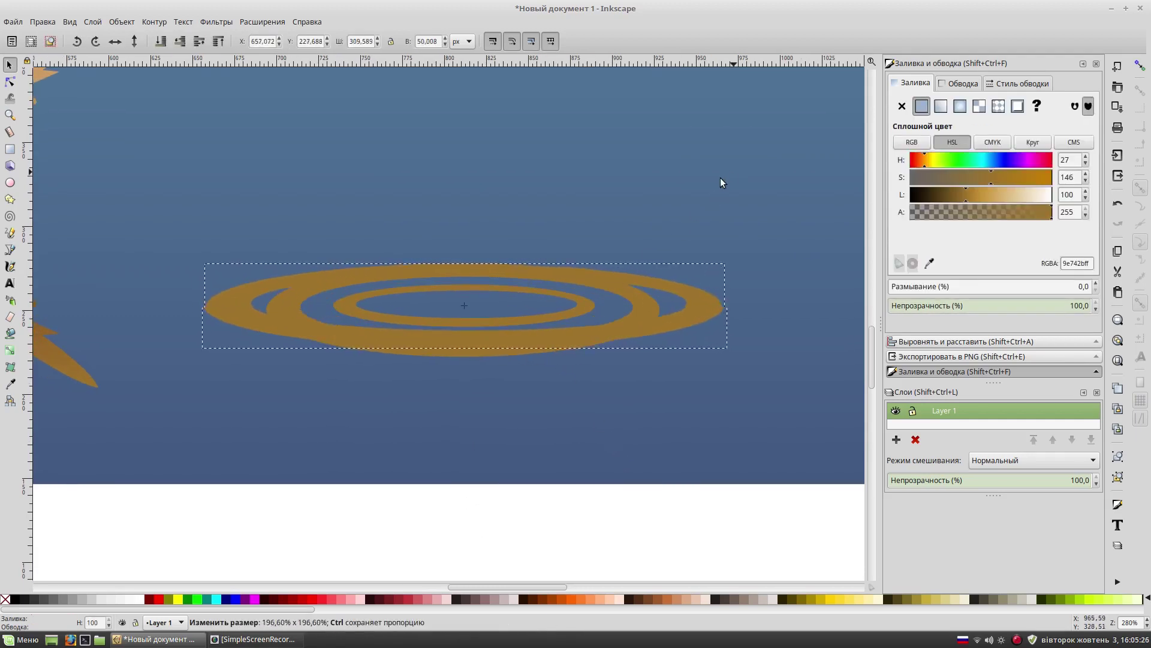
left_click_drag(464, 261, 486, 228)
mouse_move(735, 228)
left_mouse_down()
mouse_move(749, 223)
mouse_move(707, 299)
left_mouse_up()
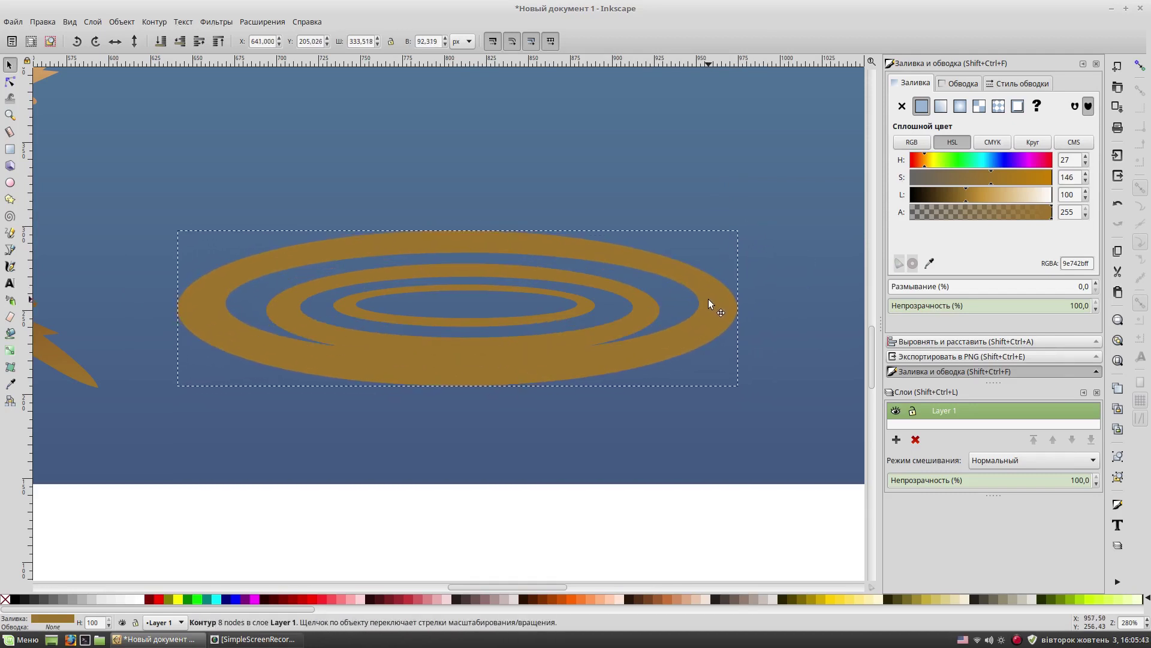
left_click(614, 538)
left_click(591, 276)
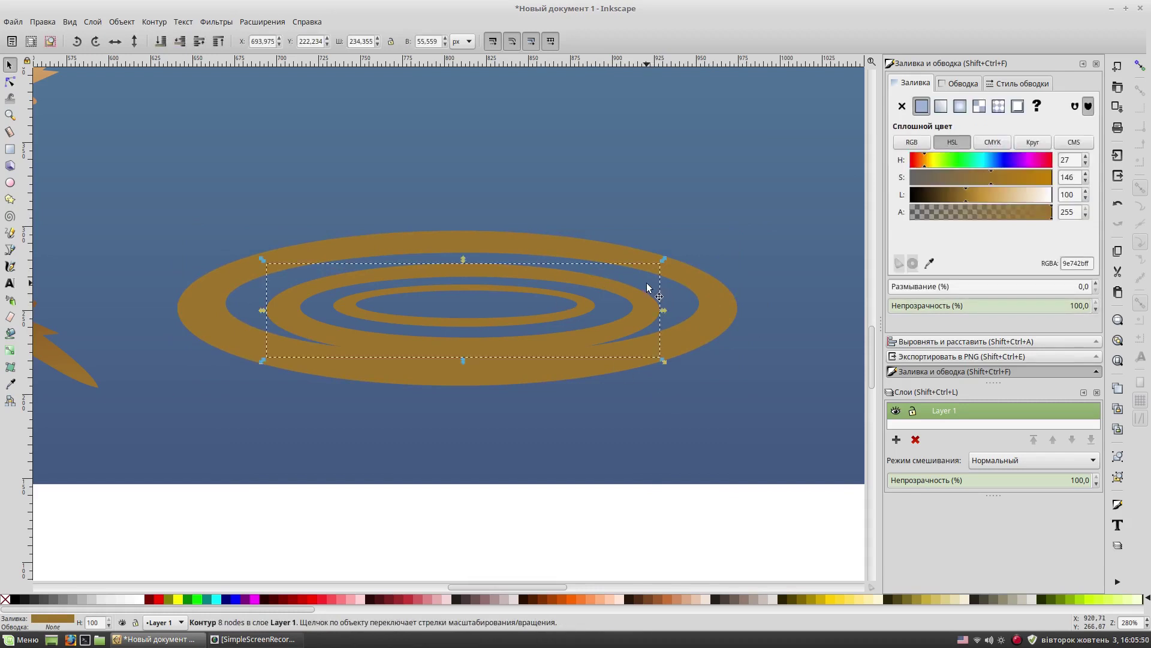
left_click(648, 493)
Draw a closed freeform splash outline spanning the orange rings.
key("b")
left_click(615, 318)
left_click_drag(658, 326, 658, 354)
left_click(676, 296)
left_click(526, 232)
left_click(226, 262)
left_click(270, 327)
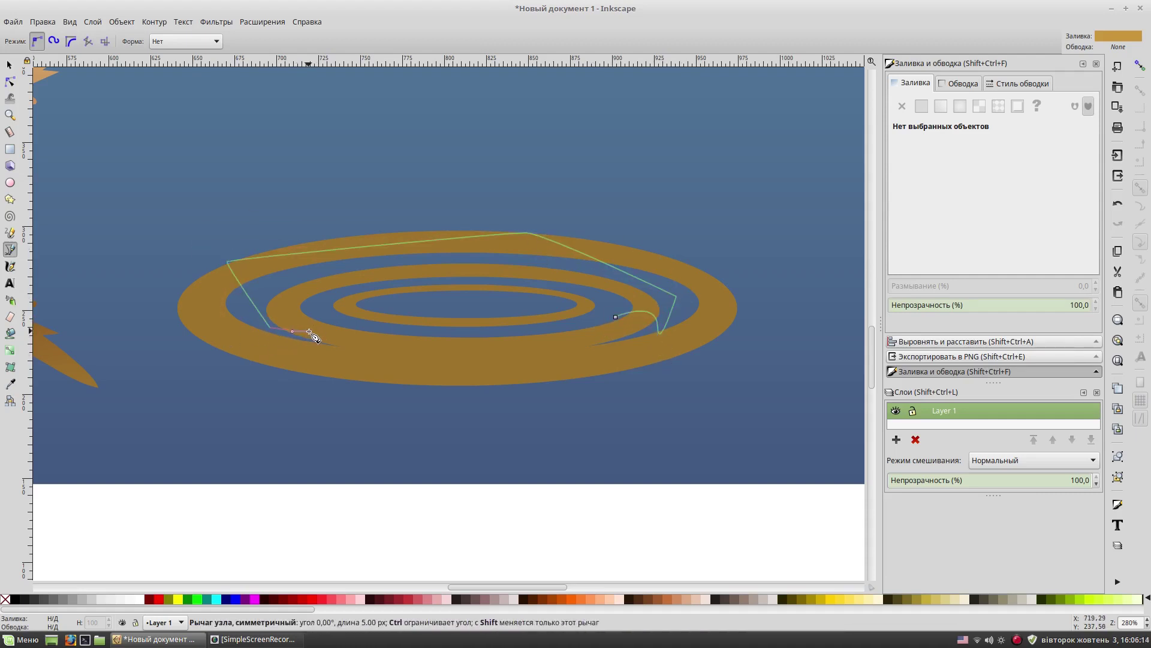
left_click_drag(300, 329, 311, 301)
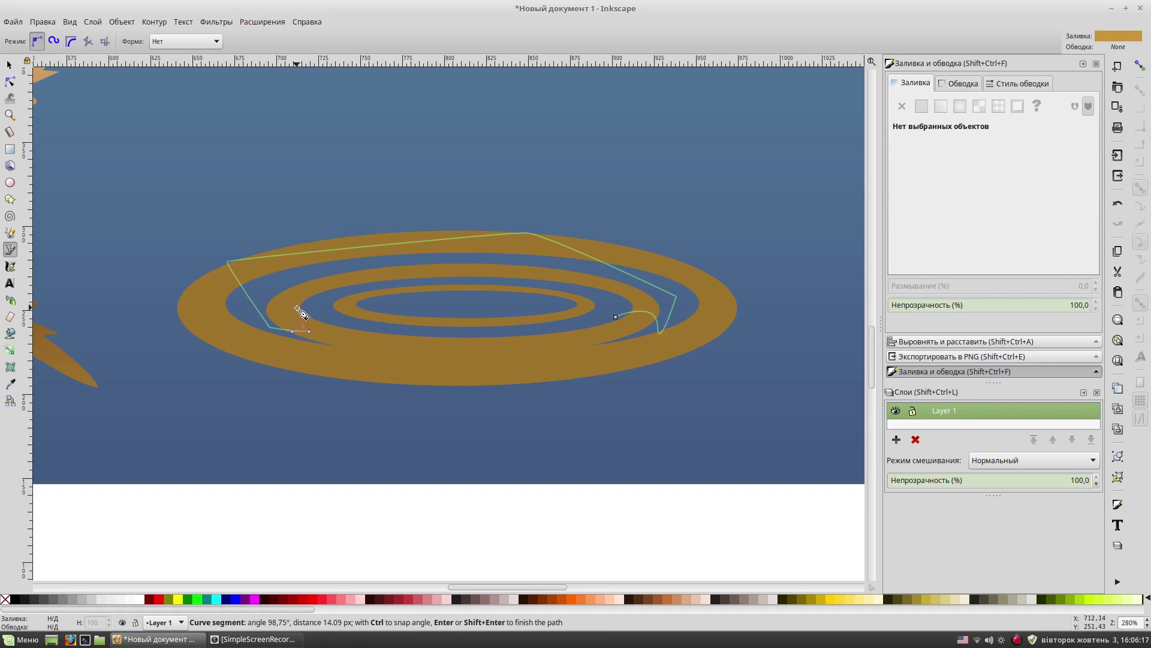
left_click(615, 316)
Reshape the splash's bottom point, cut it out of the inner ring, and make the piece grey.
key("n")
left_click_drag(306, 337, 339, 342)
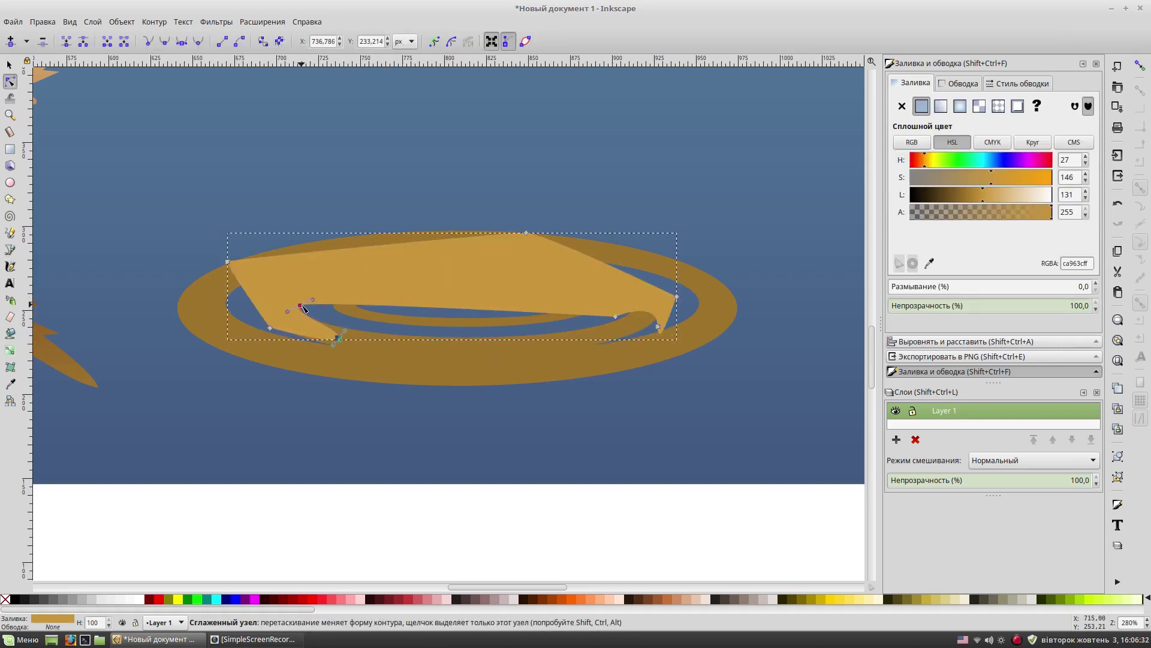
key("s")
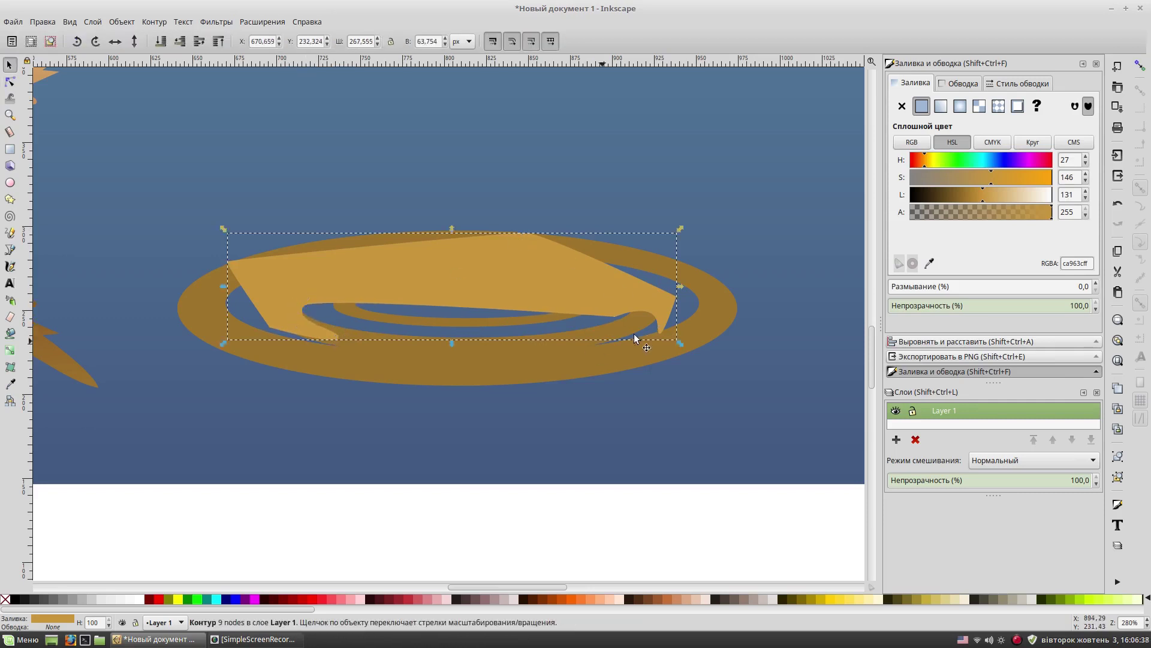
left_click(630, 323, "shift")
key("ctrl+minus")
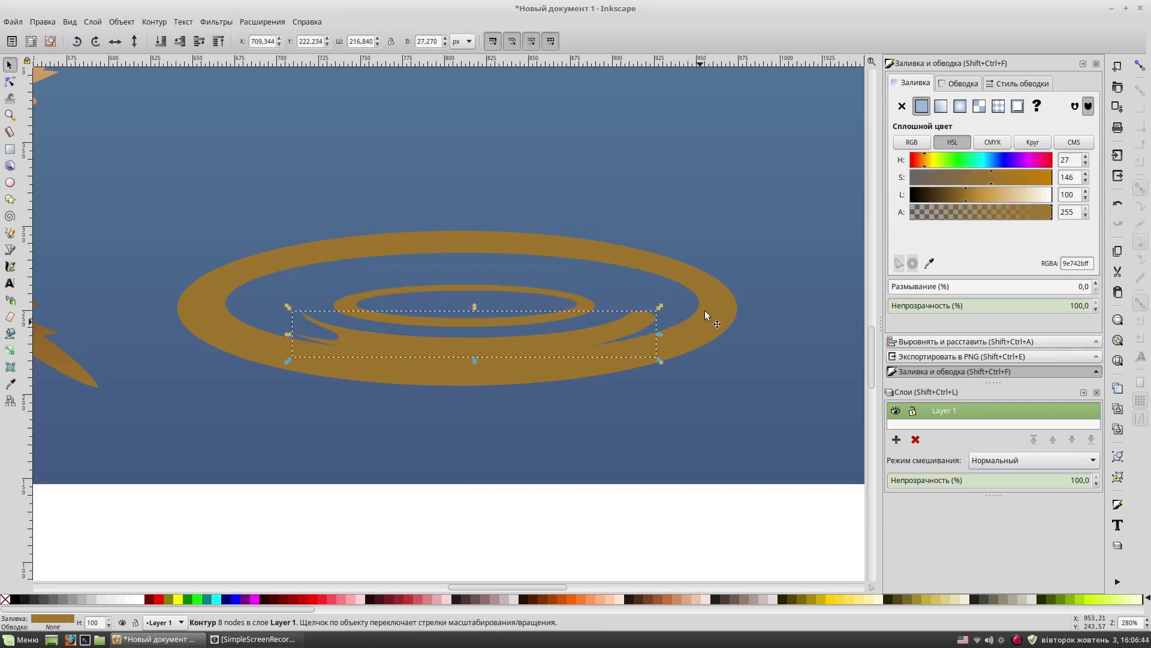
mouse_move(932, 178)
left_mouse_down()
mouse_move(910, 178)
mouse_move(981, 195)
left_mouse_up()
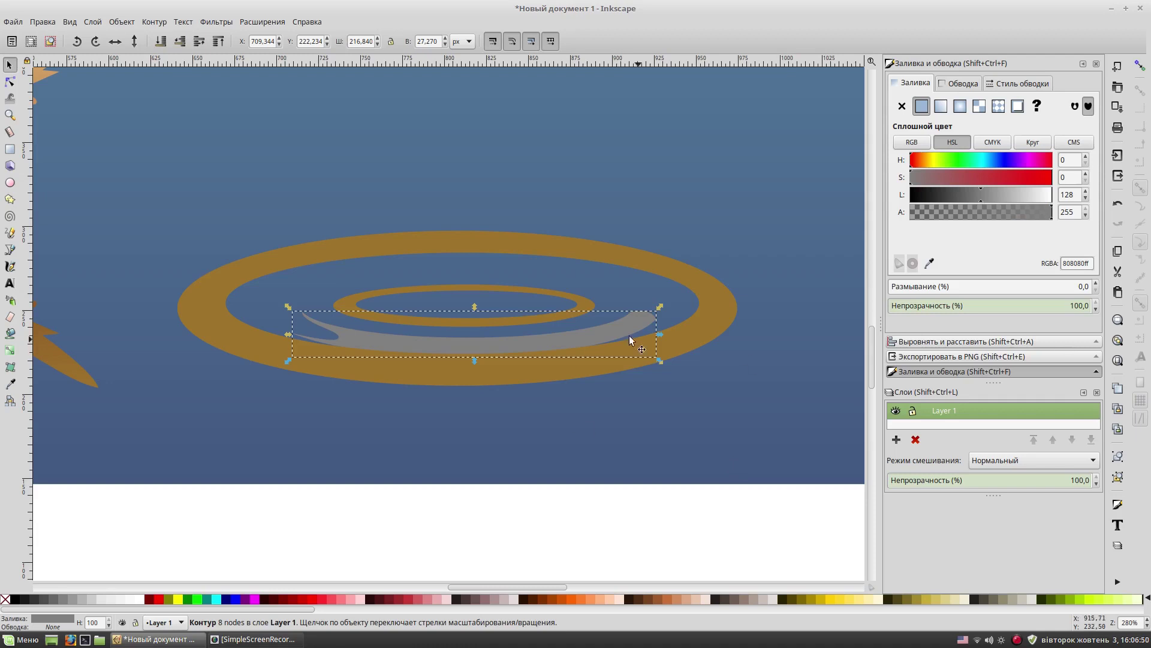
Nudge the outer orange ring slightly down and right.
left_click(524, 372)
key("Down")
key("Right")
key("Escape")
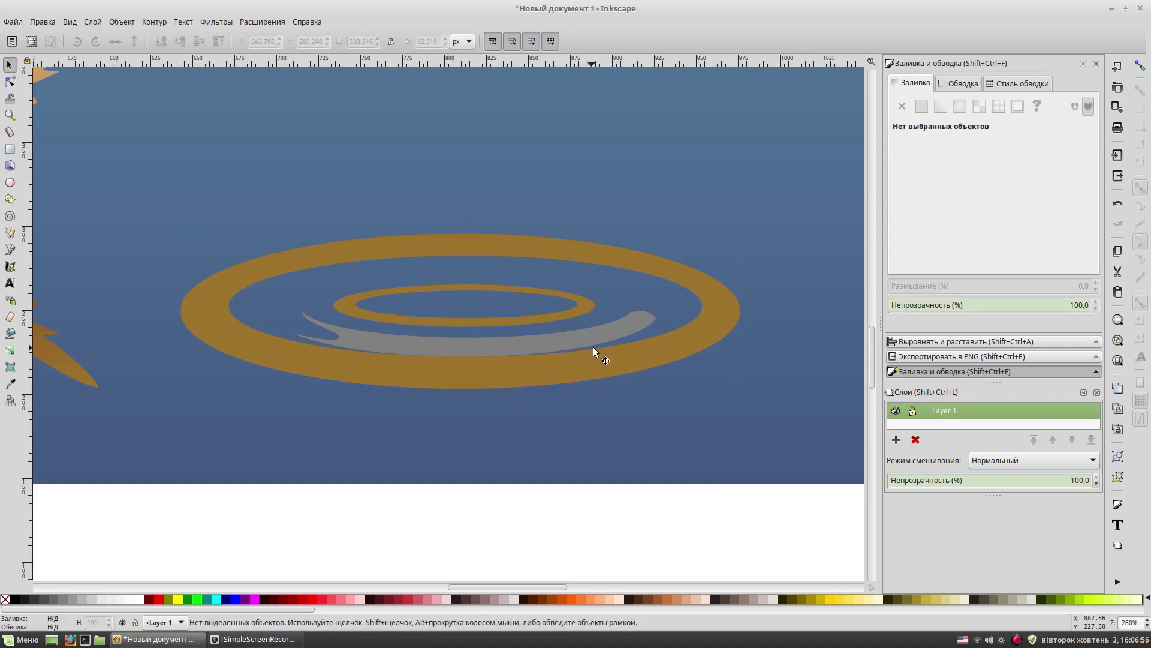
Give the grey crescent a linear gradient fill with an adjusted stop grey.
left_click(940, 105)
left_click(656, 334)
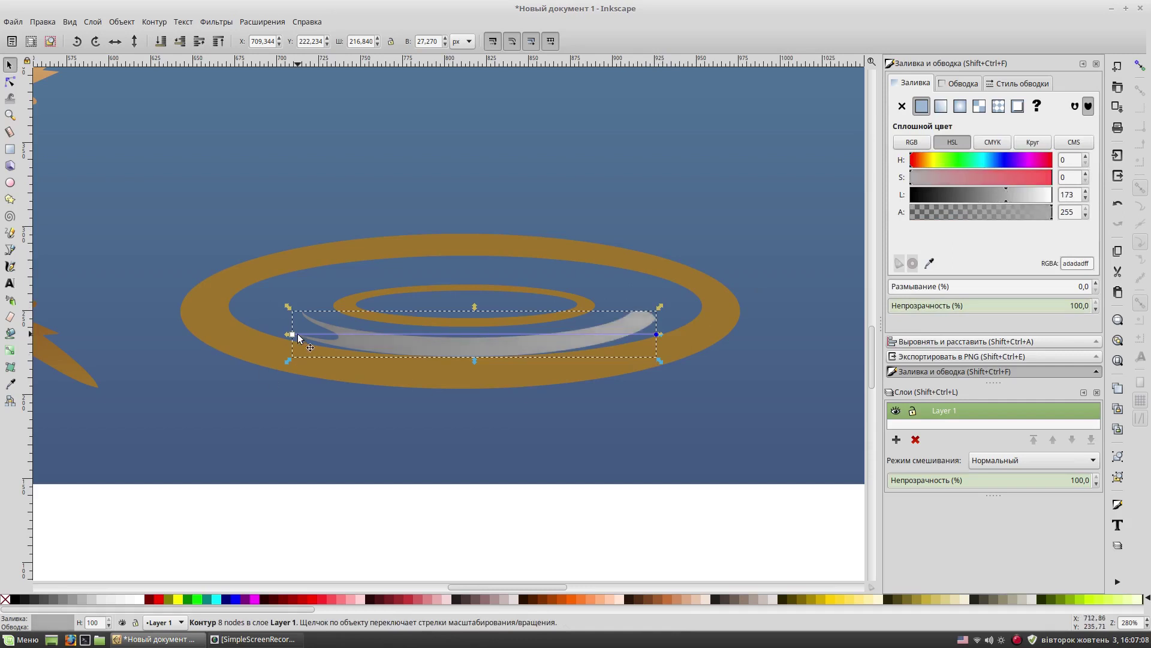
left_click(981, 193)
left_click(585, 517)
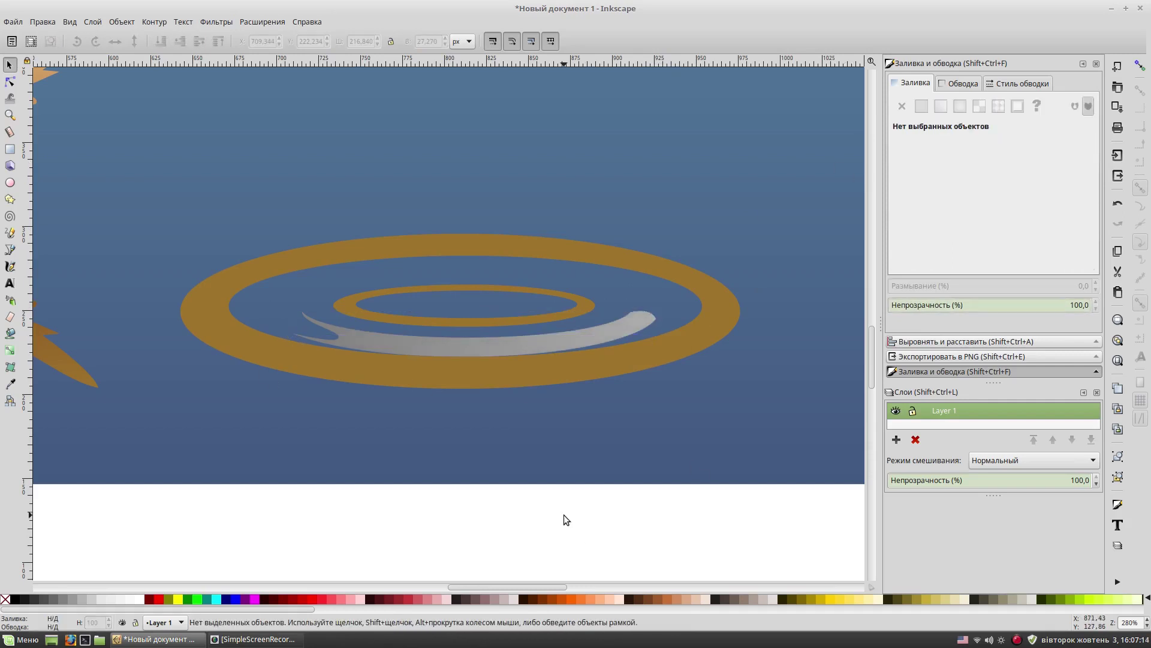
key("b")
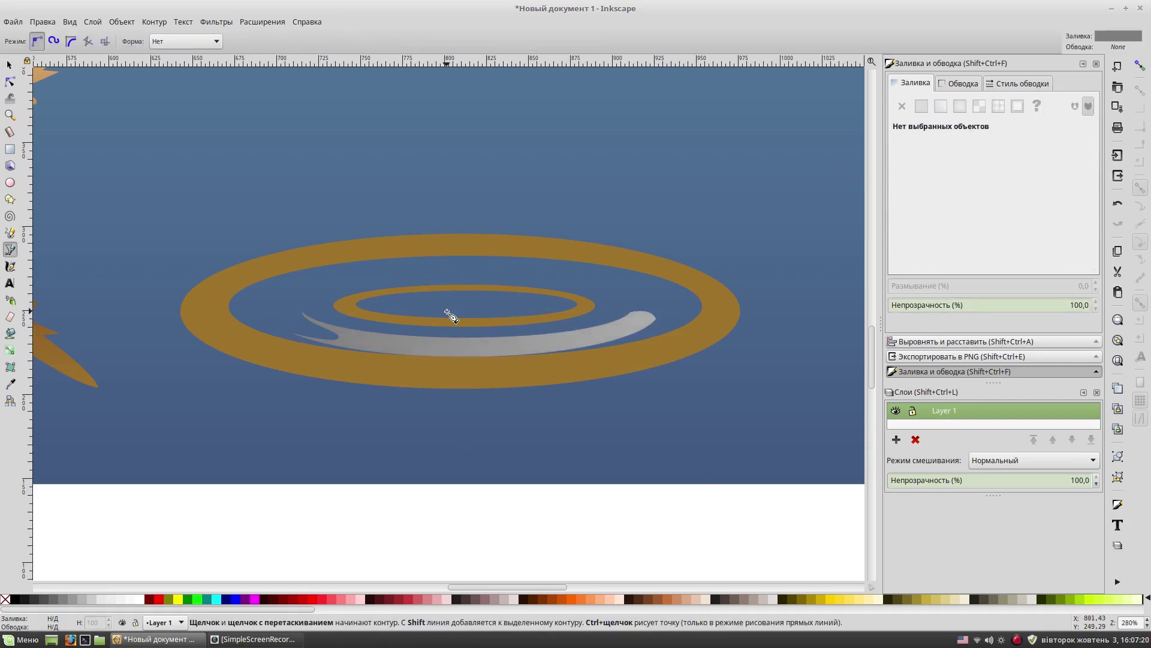
Abandon a first path attempt and zoom out to view the whole ripple.
left_click_drag(334, 306, 398, 305)
scroll(398, 304, "up", 2)
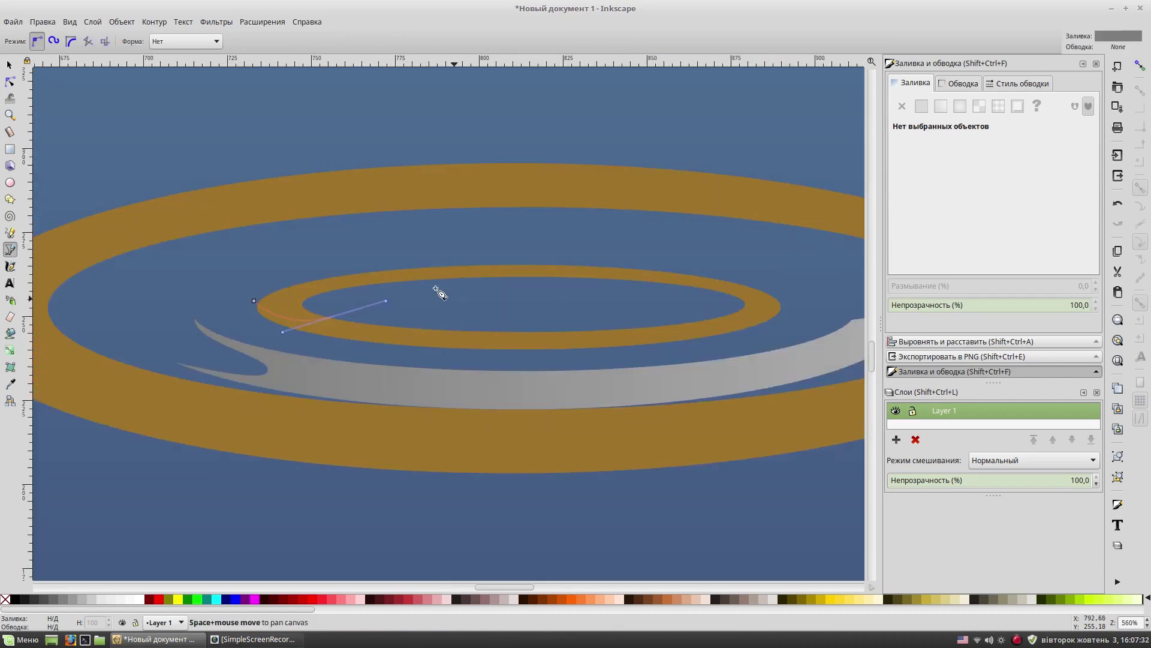
scroll(436, 288, "up", 1)
key("s")
key("minus")
key("minus")
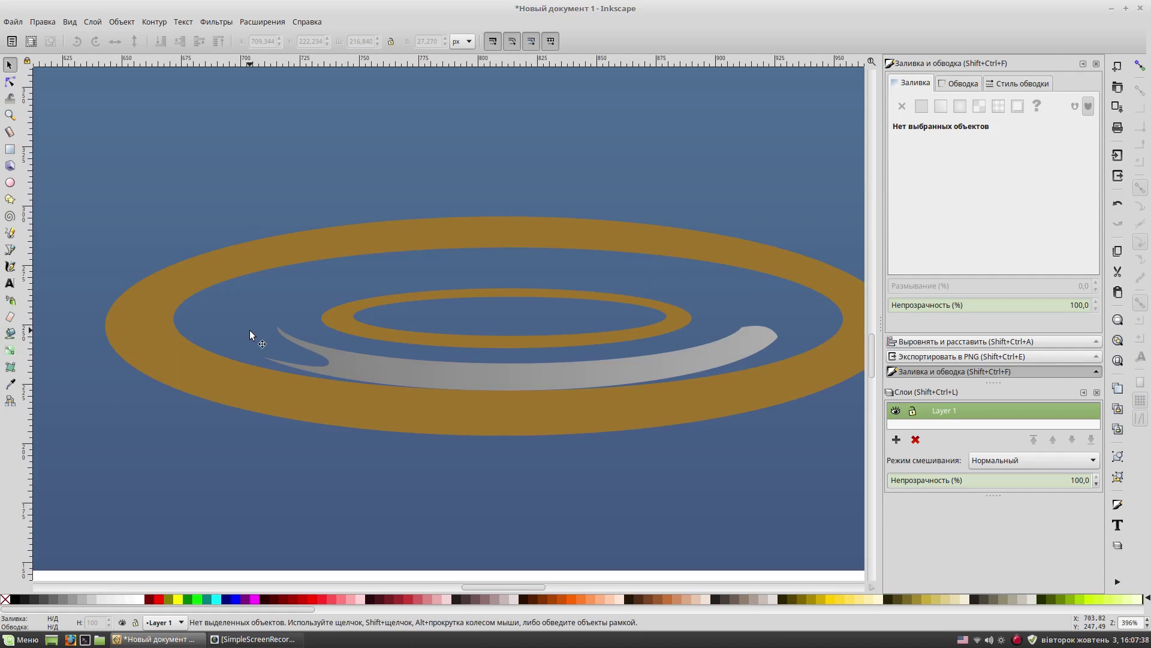
key("b")
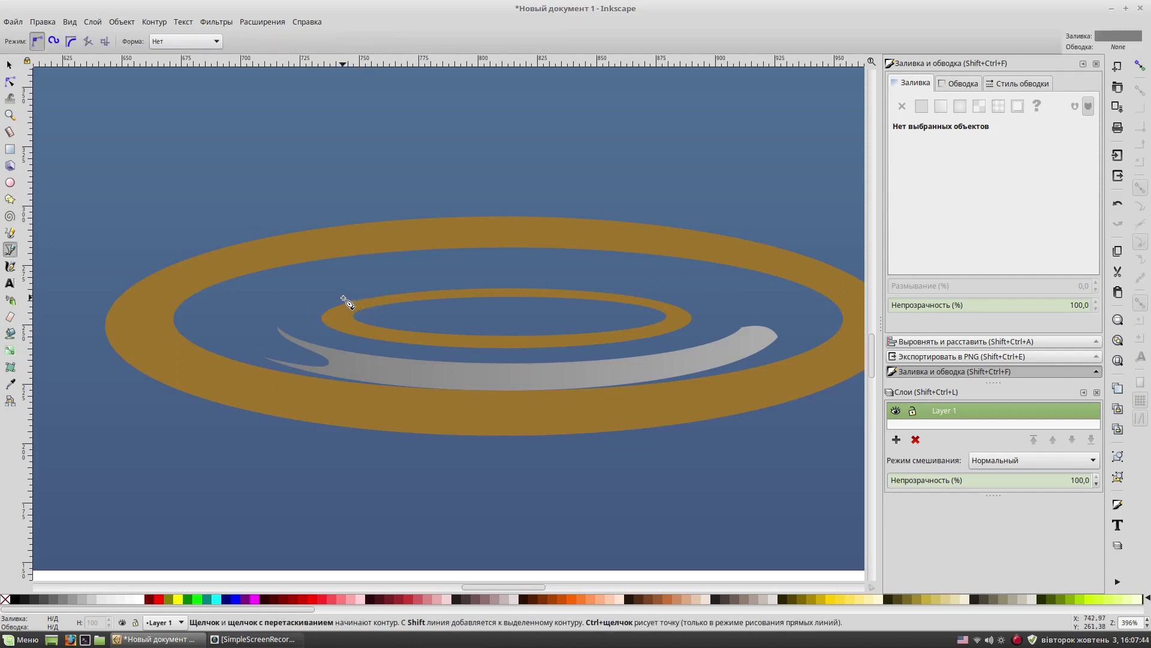
Draw a closed shape across the inner ring and intersect it with the ring.
left_click_drag(347, 300, 351, 319)
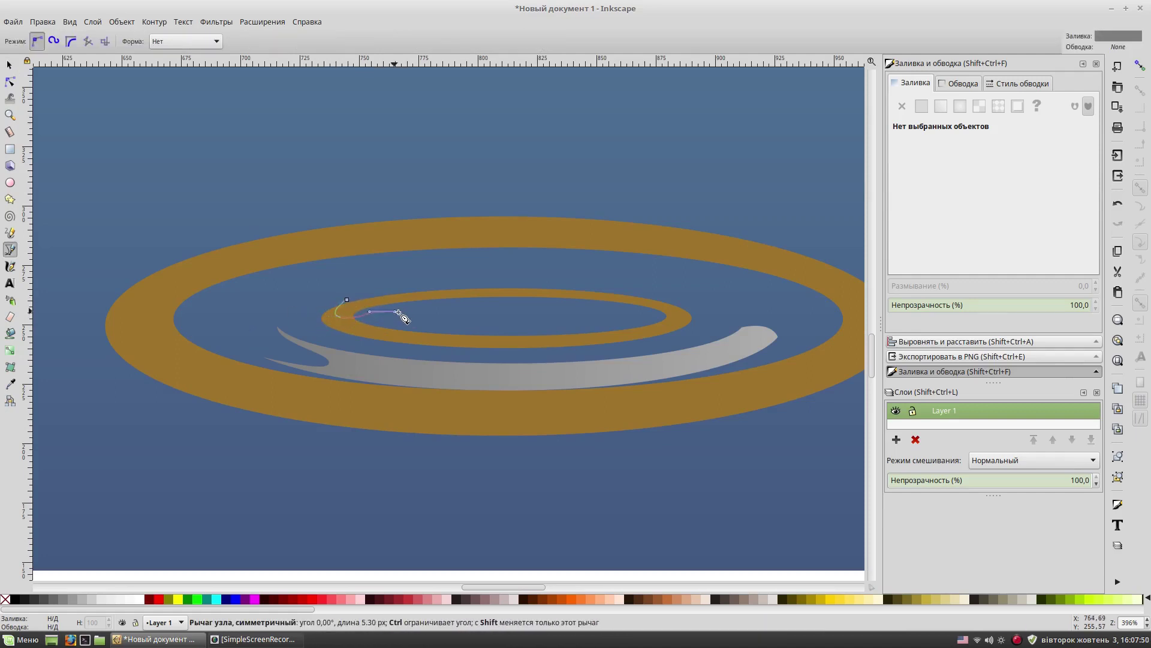
left_click(660, 316)
left_click_drag(695, 325, 693, 338)
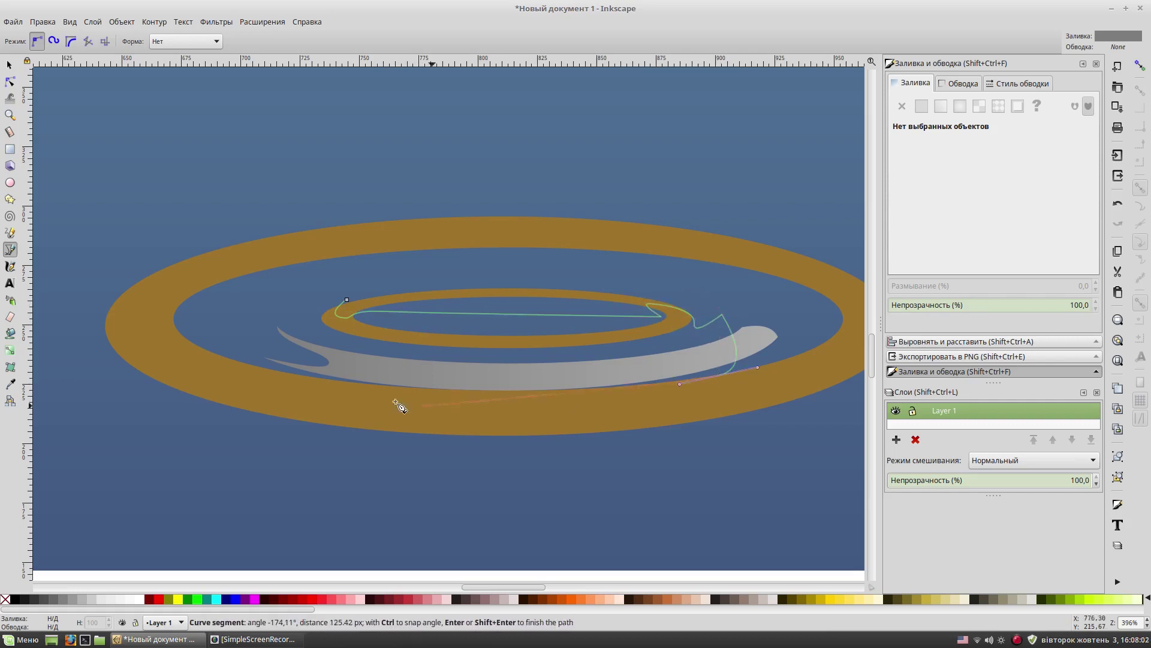
left_click(347, 299)
key("s")
left_click(505, 294, "shift")
key("ctrl+asterisk")
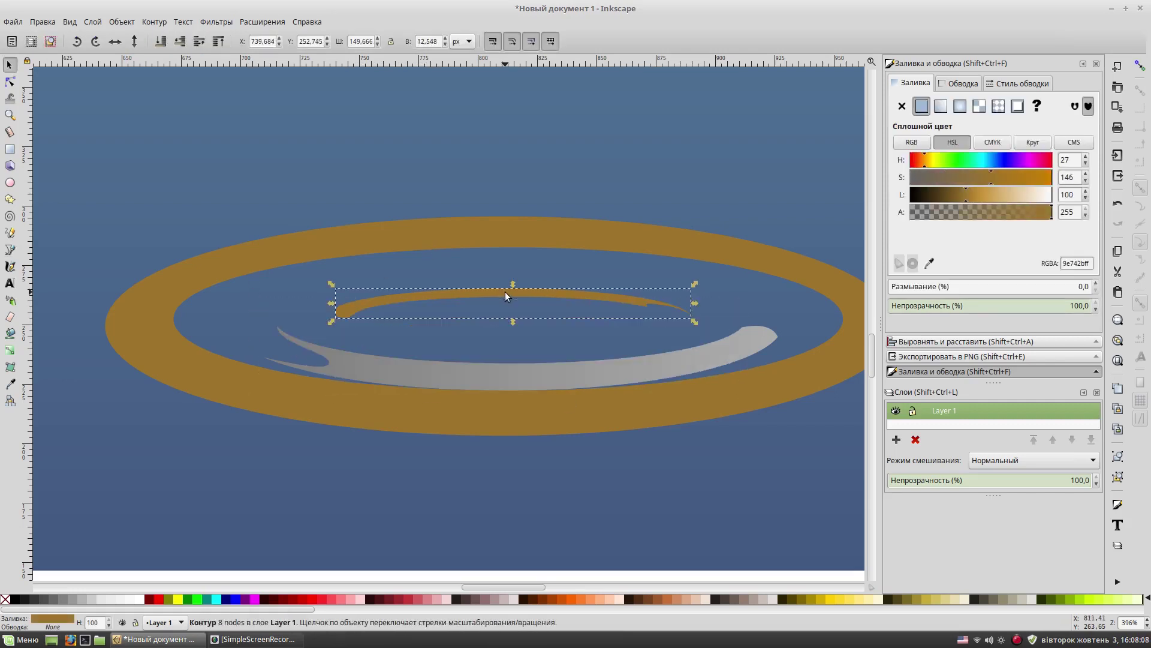
Give the thin crescent a linear gradient fill and clear the selection.
left_click(941, 106)
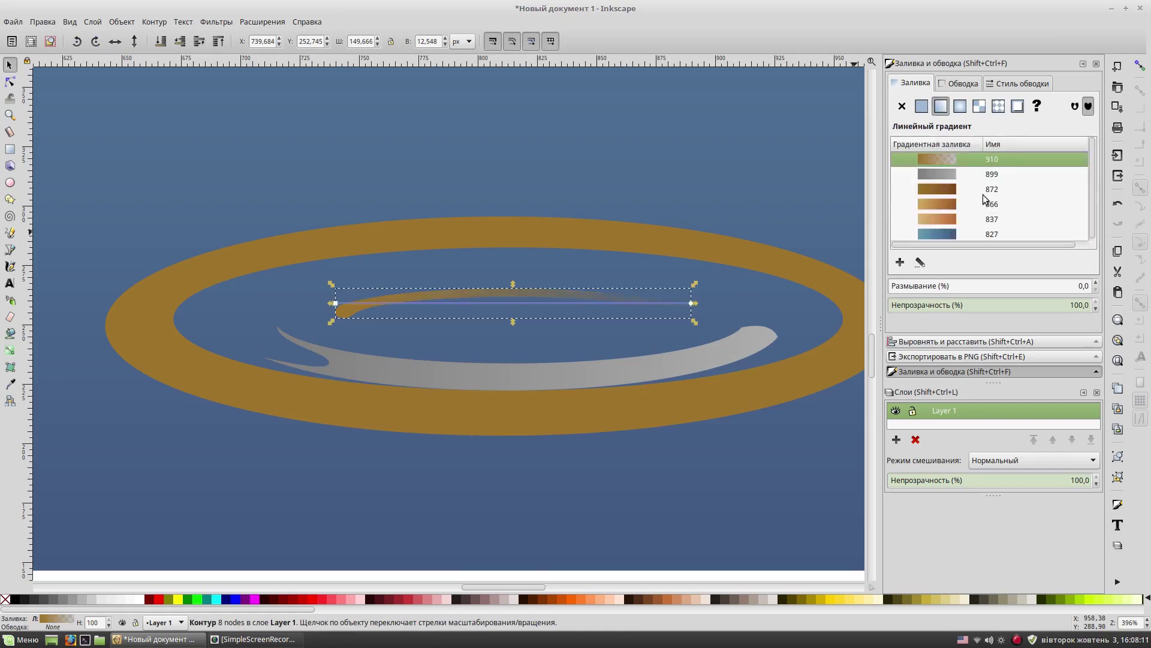
left_click(10, 351)
key("s")
left_click(353, 161)
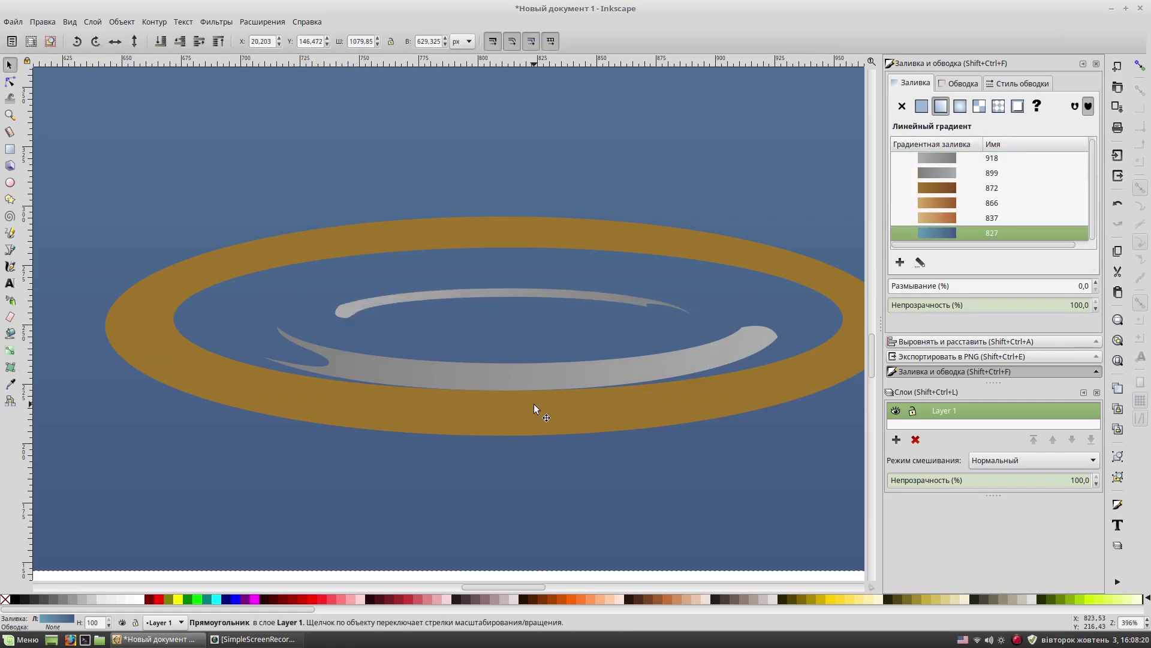
scroll(534, 404, "down", 2, "ctrl")
left_click(477, 480)
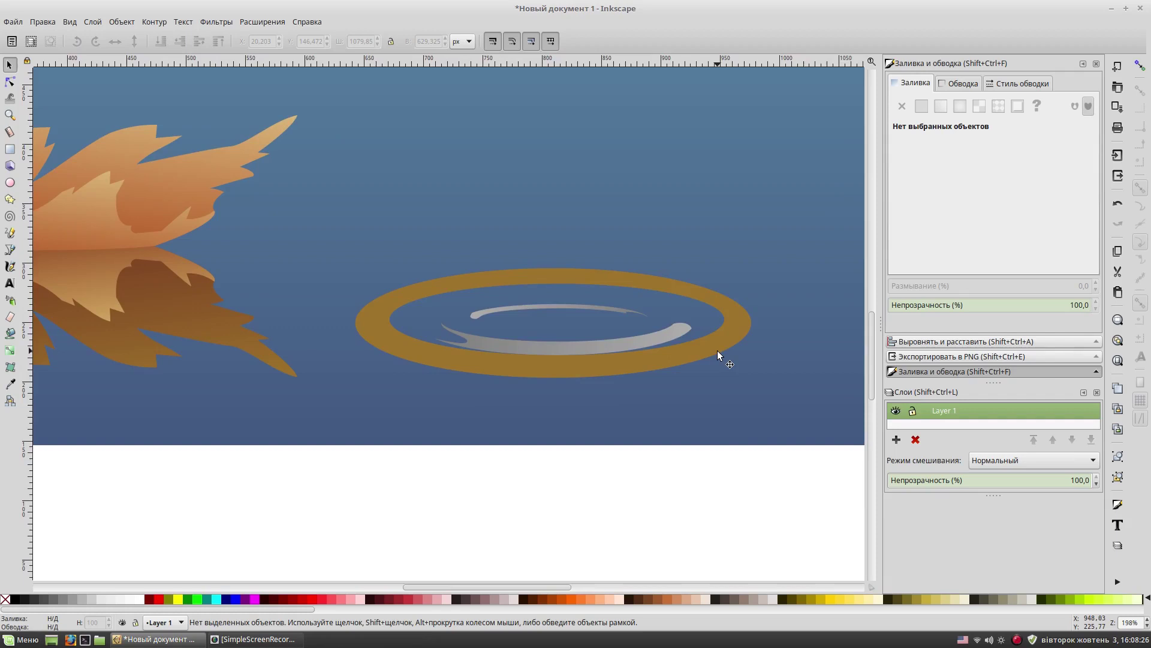
Move and enlarge the thin grey highlight to fit along the outer ring.
scroll(717, 350, "up", 1, "ctrl")
scroll(640, 428, "up", 1, "ctrl")
left_click(488, 311)
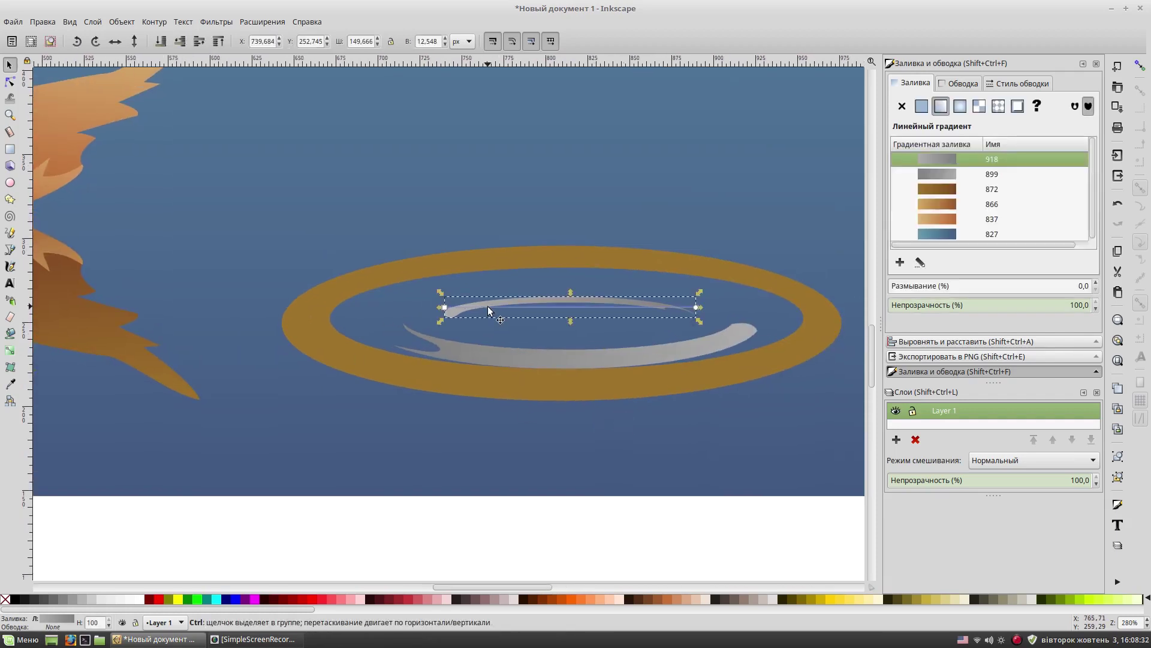
left_click_drag(580, 298, 588, 254)
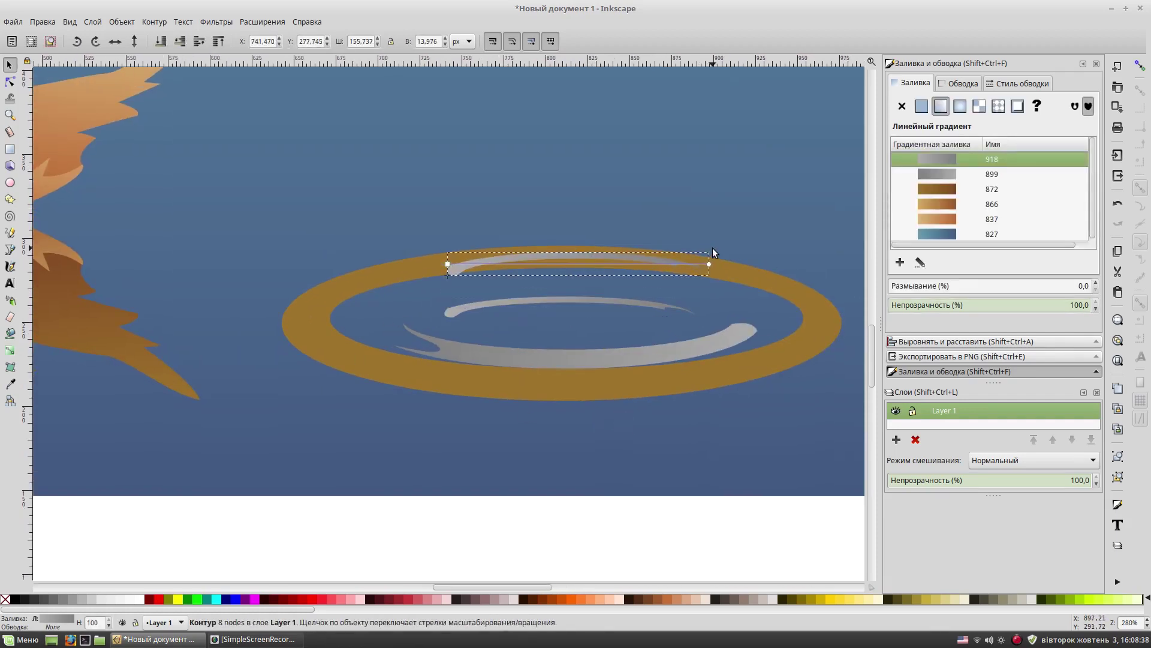
mouse_move(702, 253)
left_mouse_down()
mouse_move(834, 239)
mouse_move(633, 264)
left_mouse_up()
left_click_drag(761, 244, 834, 239)
left_click_drag(665, 267, 653, 270)
key("Escape")
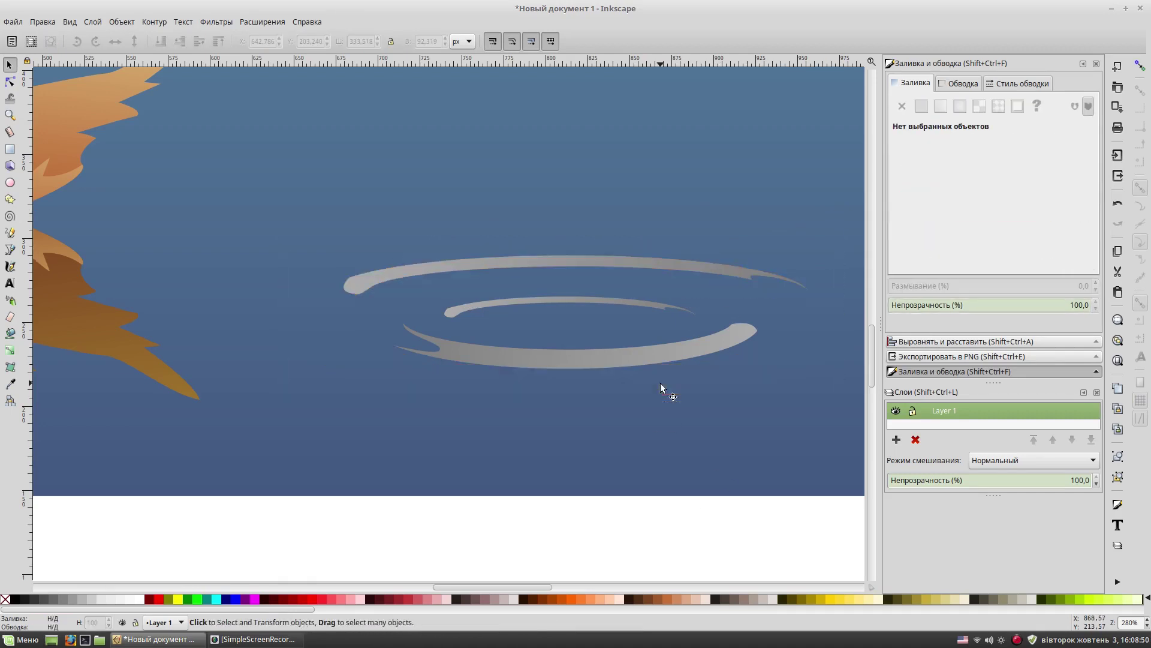
Delete the orange guide ring and adjust the ripple gradient so the outer arc shows fully.
key("5")
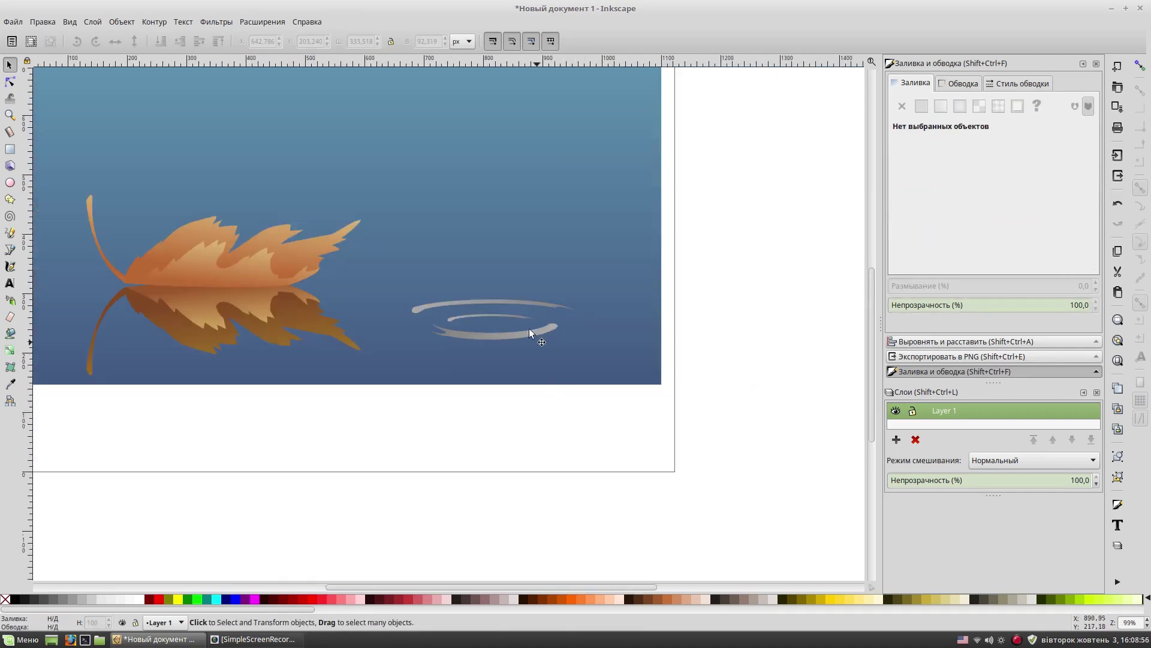
left_click(529, 331)
left_click_drag(497, 295, 502, 304)
left_click(729, 463)
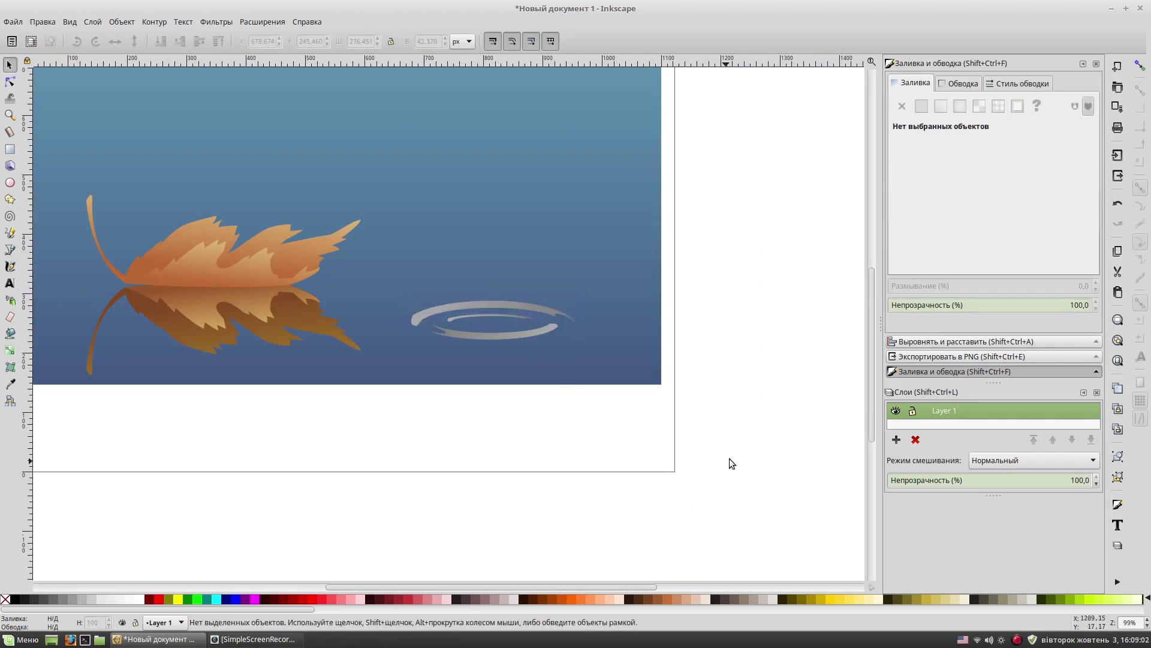
Zoom in and inspect the nodes of the outer arc and inner sliver.
key("plus")
key("plus")
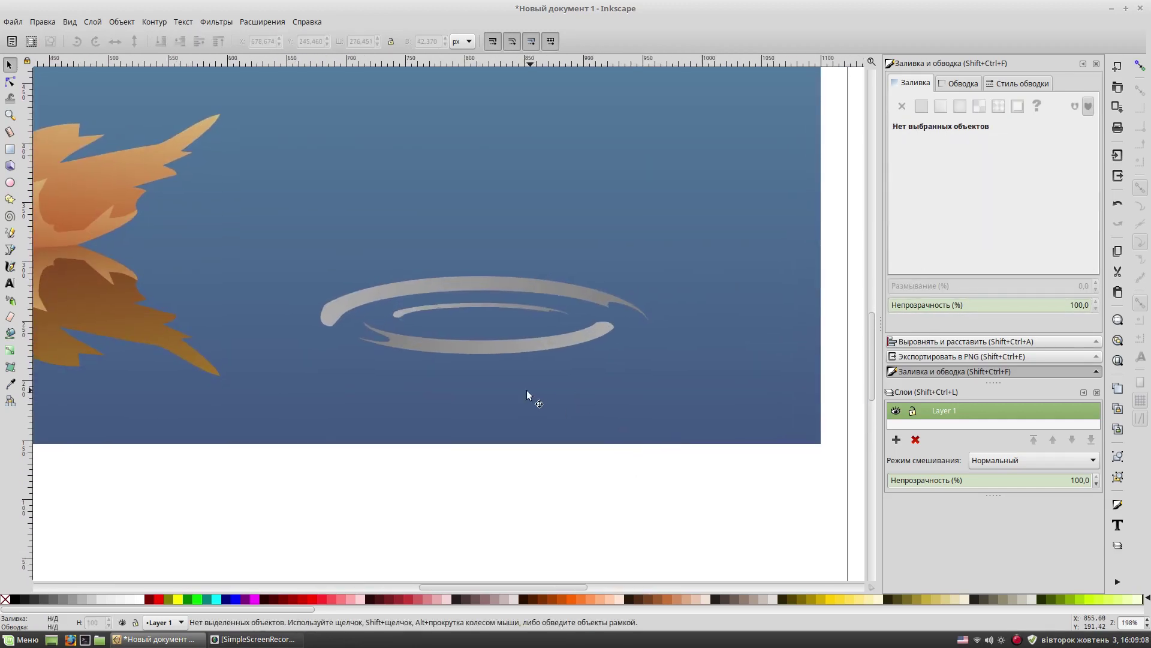
key("plus")
double_click(297, 301)
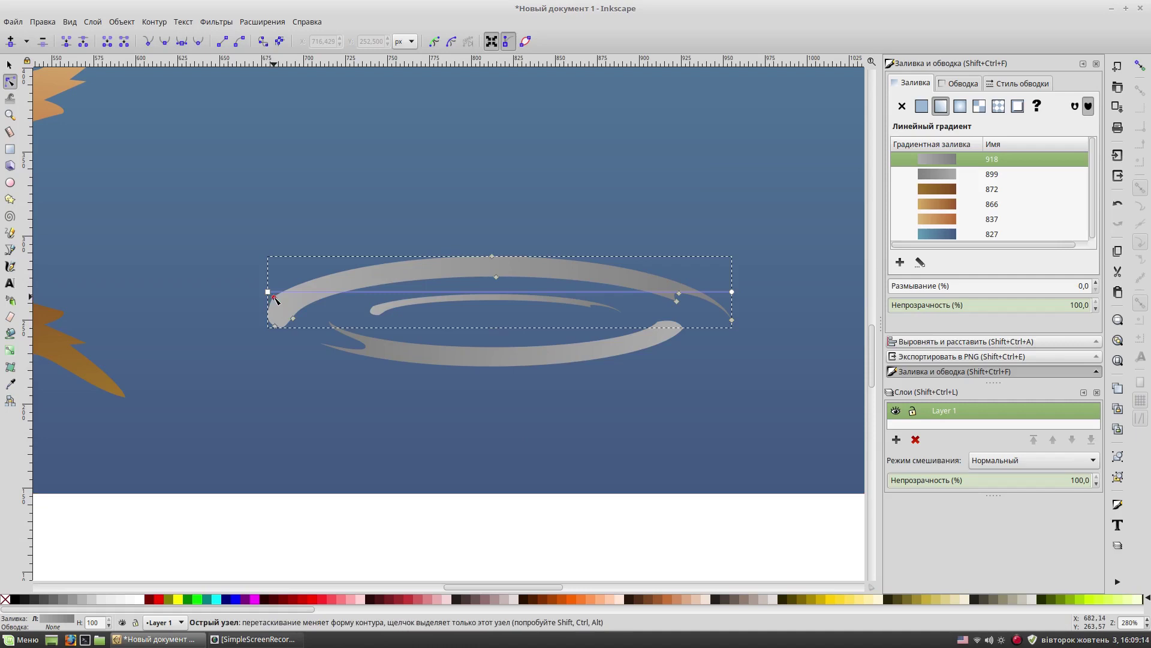
left_click(378, 309)
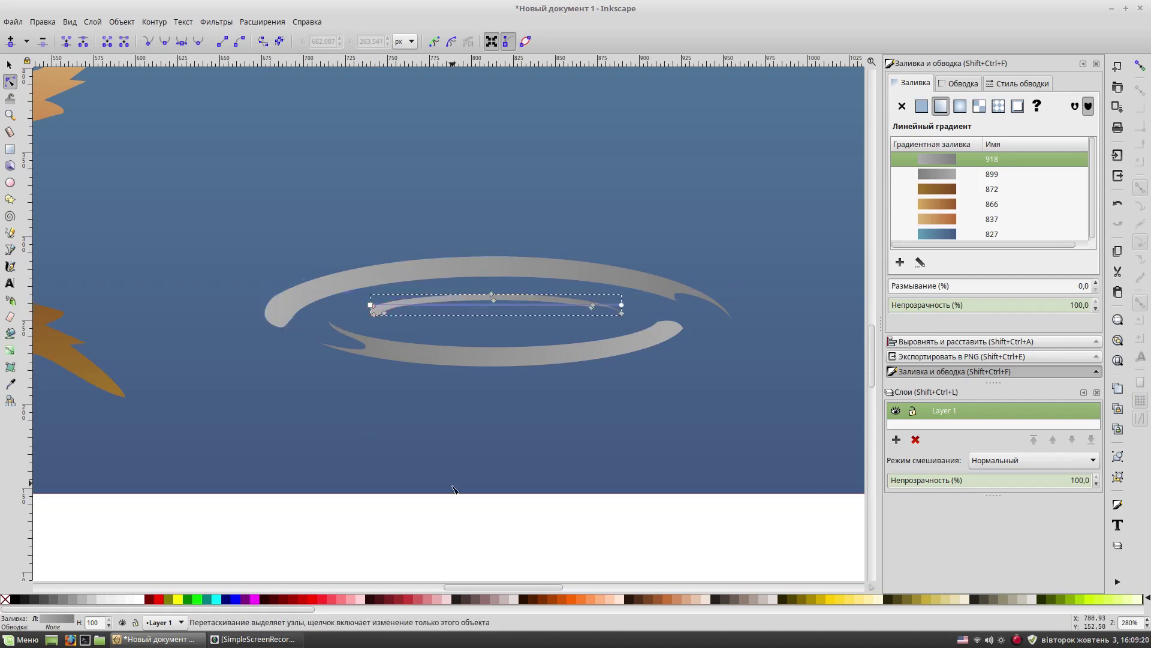
key("s")
key("Escape")
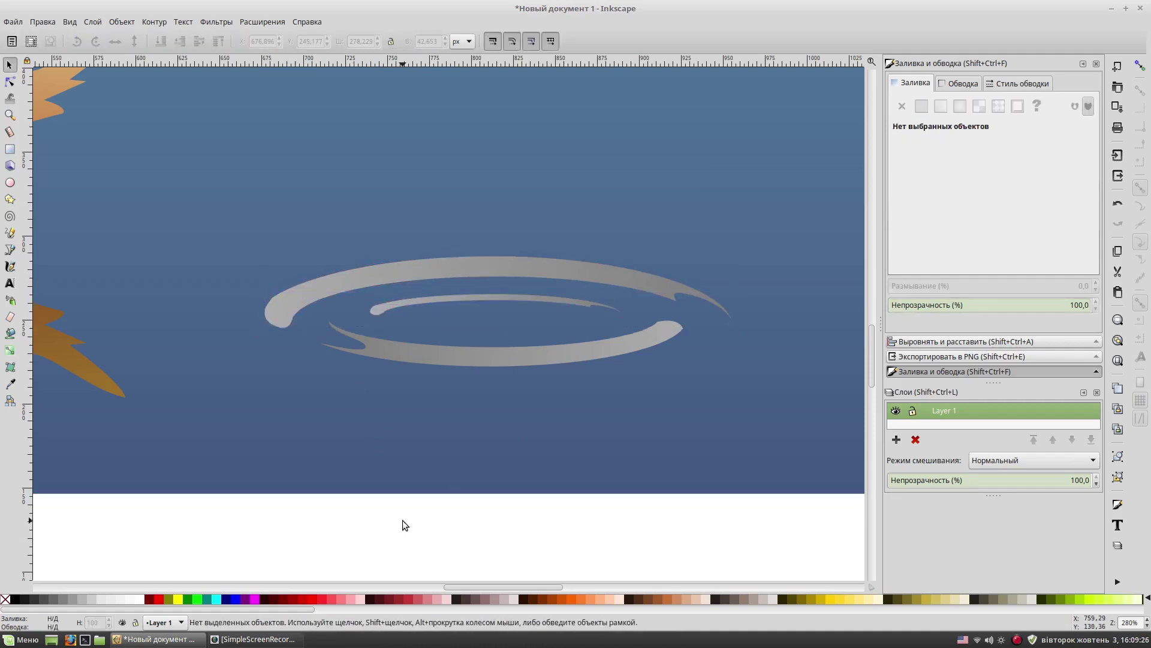
scroll(441, 485, "right", 1)
Draw a closed Bézier shape at the ripple's centre with a linear gradient fill.
key("b")
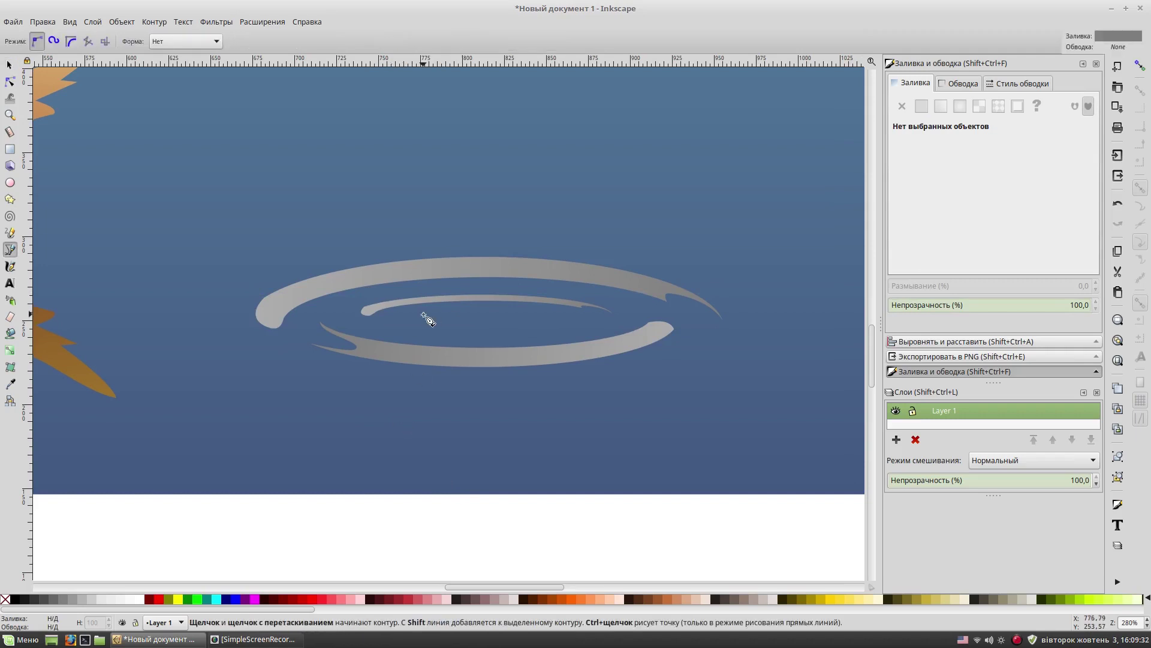
left_click(379, 326)
left_click_drag(601, 322, 609, 333)
left_click_drag(527, 339, 541, 333)
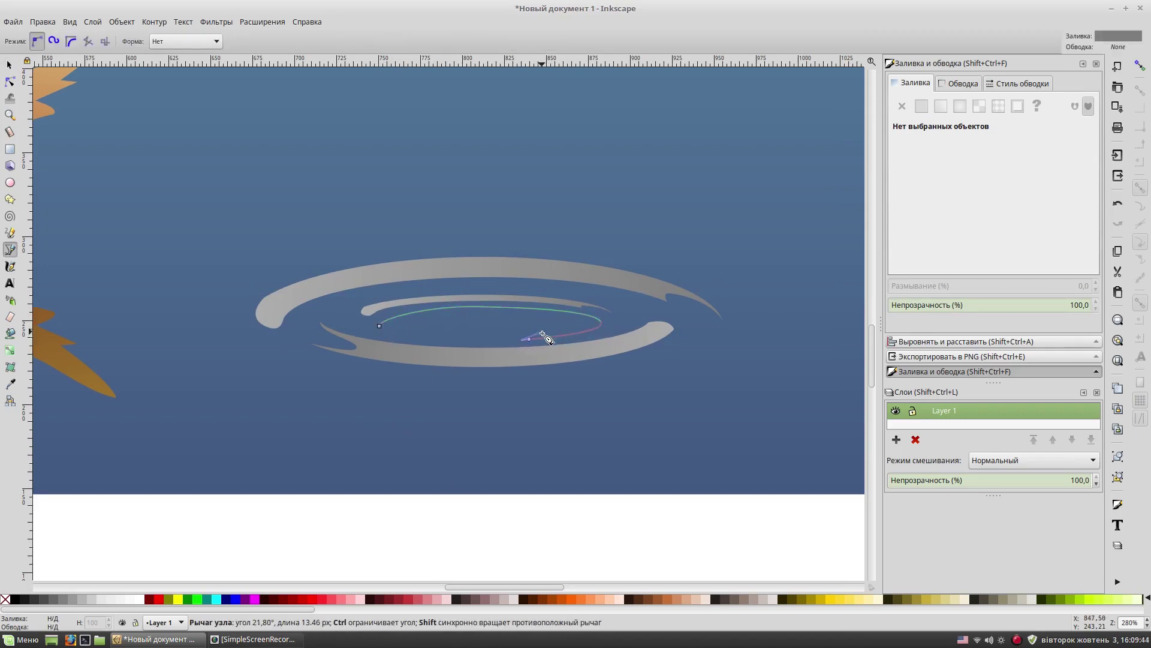
left_click_drag(461, 334, 506, 357)
left_click_drag(378, 326, 384, 322)
key("s")
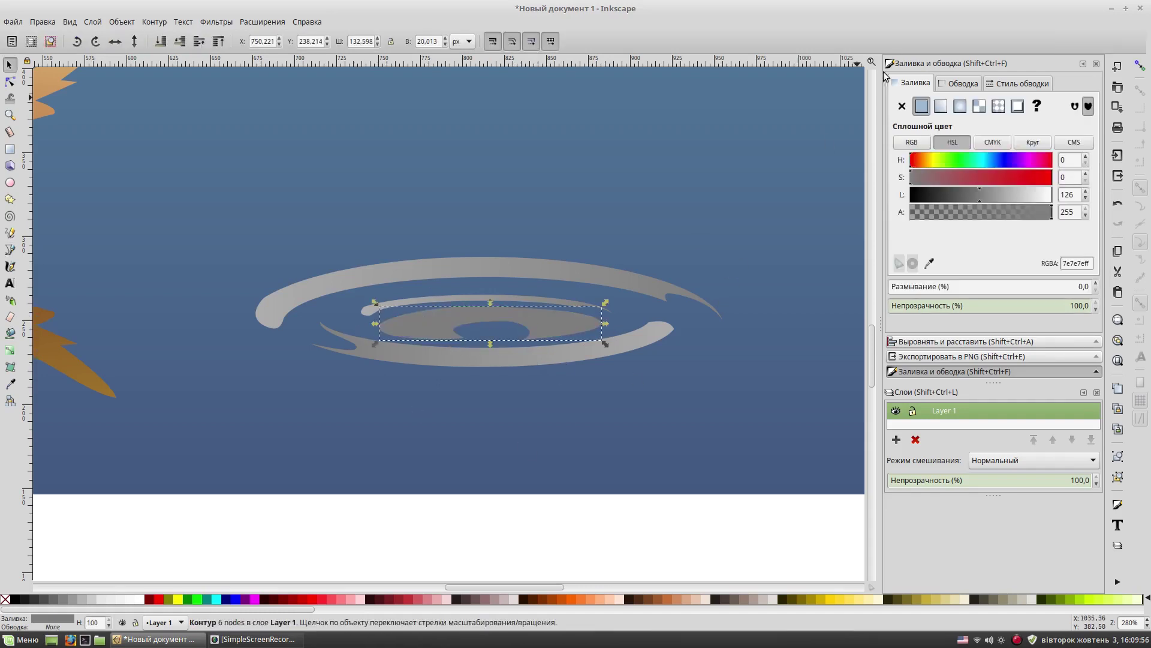
left_click(940, 106)
left_click(548, 520)
Scale the four ripple paths down and lower their opacity to about 62%.
key("5")
key("plus")
key("plus")
left_click_drag(315, 478, 655, 238)
left_click_drag(589, 282, 489, 310)
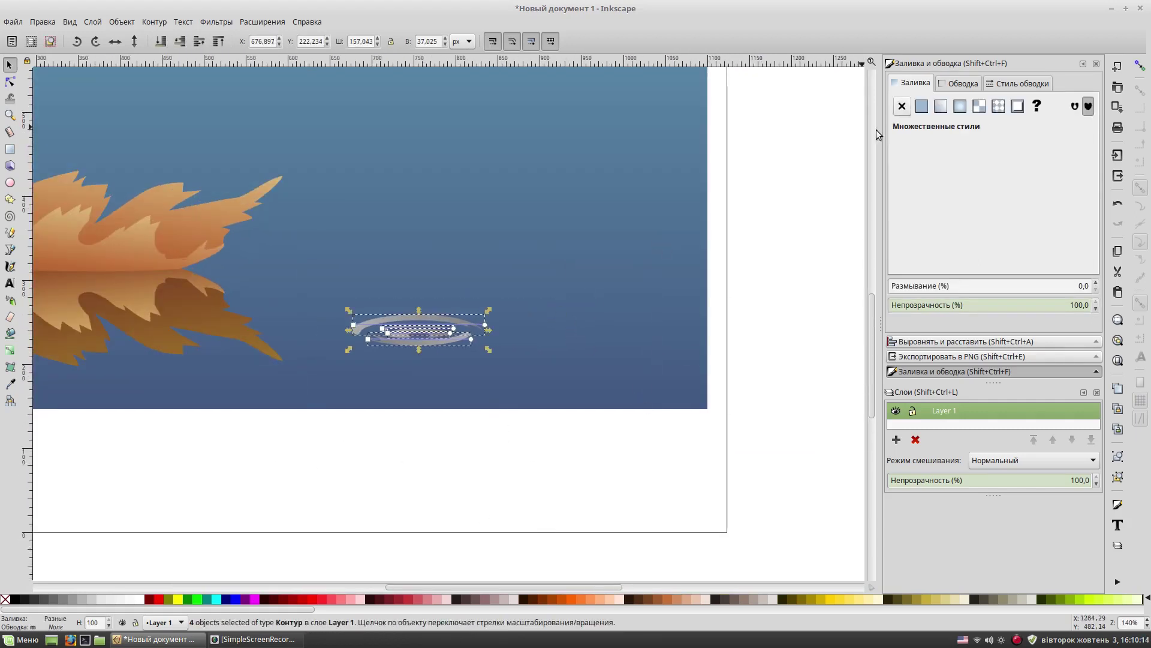
left_click_drag(1021, 312, 1014, 312)
left_click(613, 483)
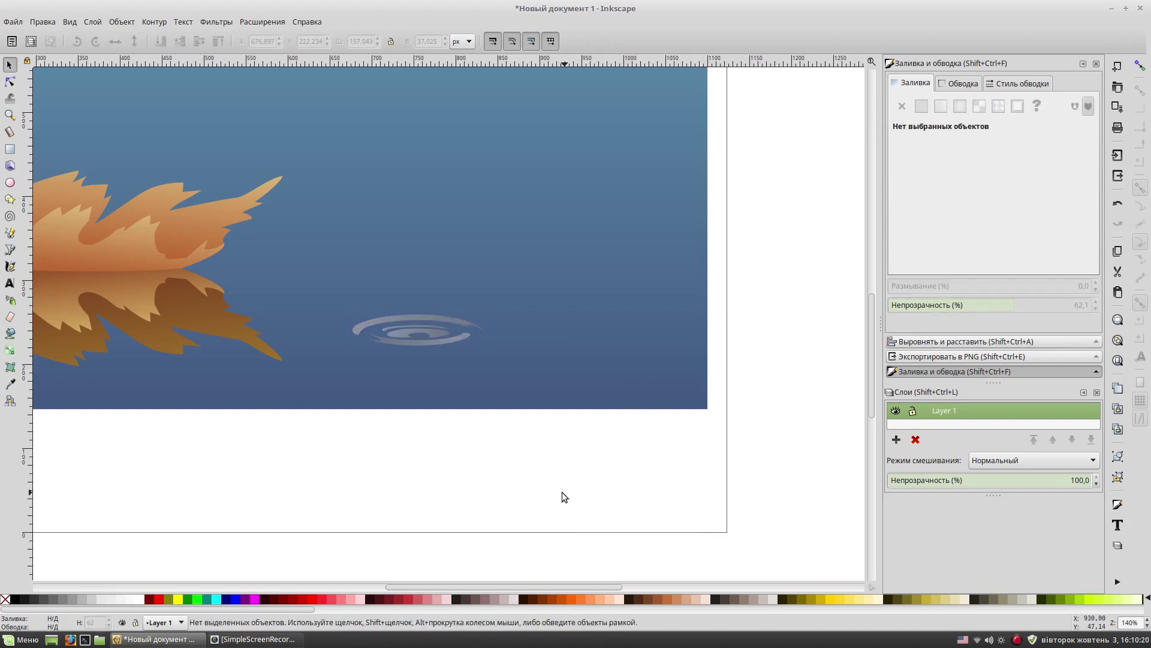
Adjust the right gradient stops of the outer and inner ripple rings.
scroll(647, 487, "left", 5)
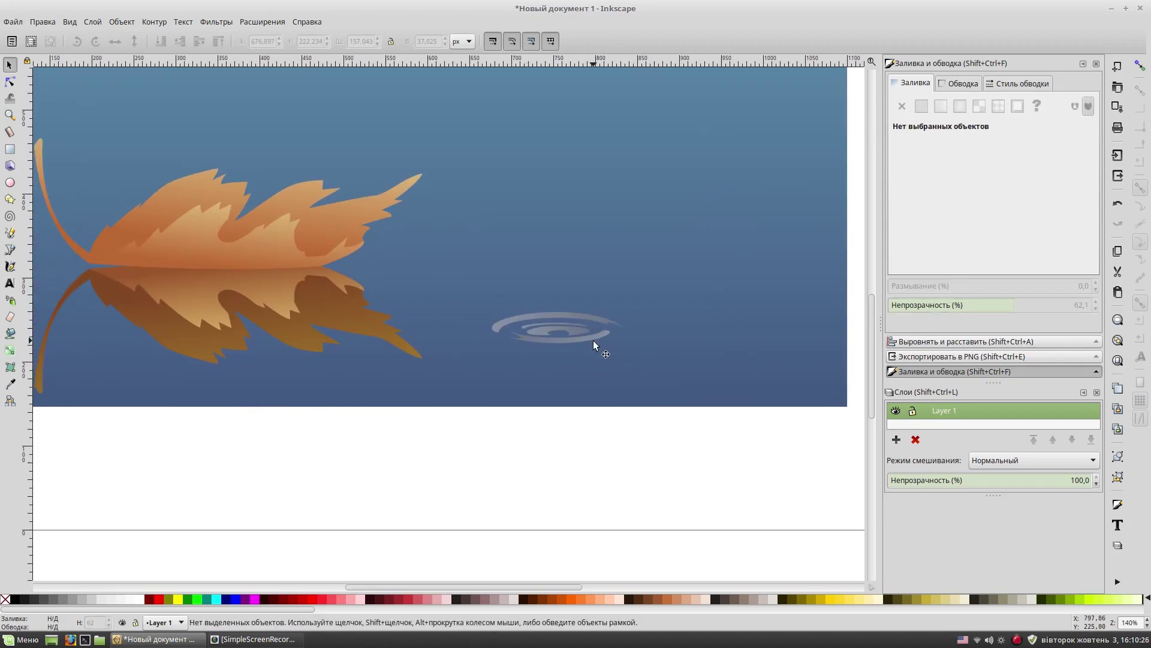
key("plus")
key("plus")
left_click(628, 376)
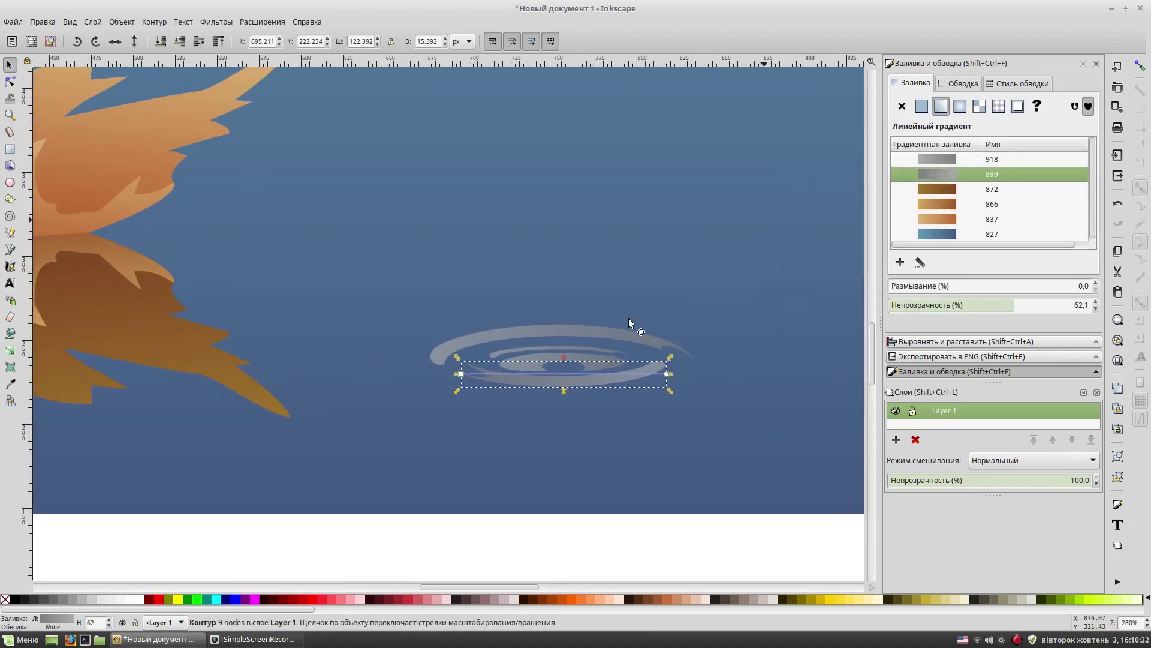
left_click(667, 374)
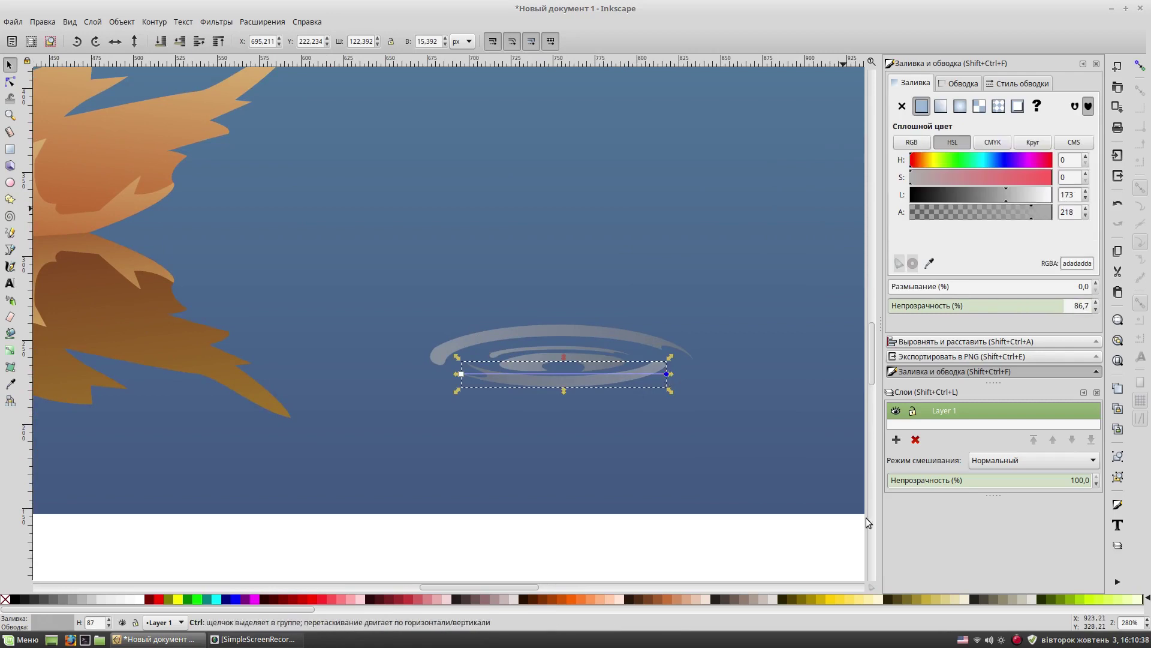
left_click(668, 524)
left_click(448, 341)
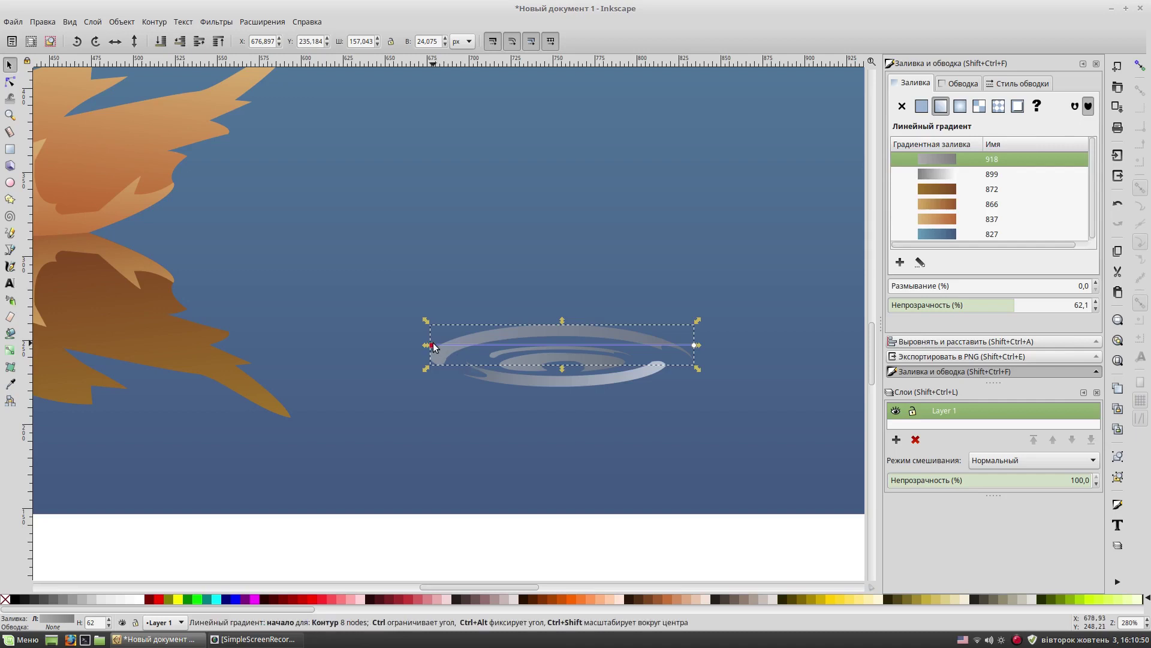
left_click(573, 377)
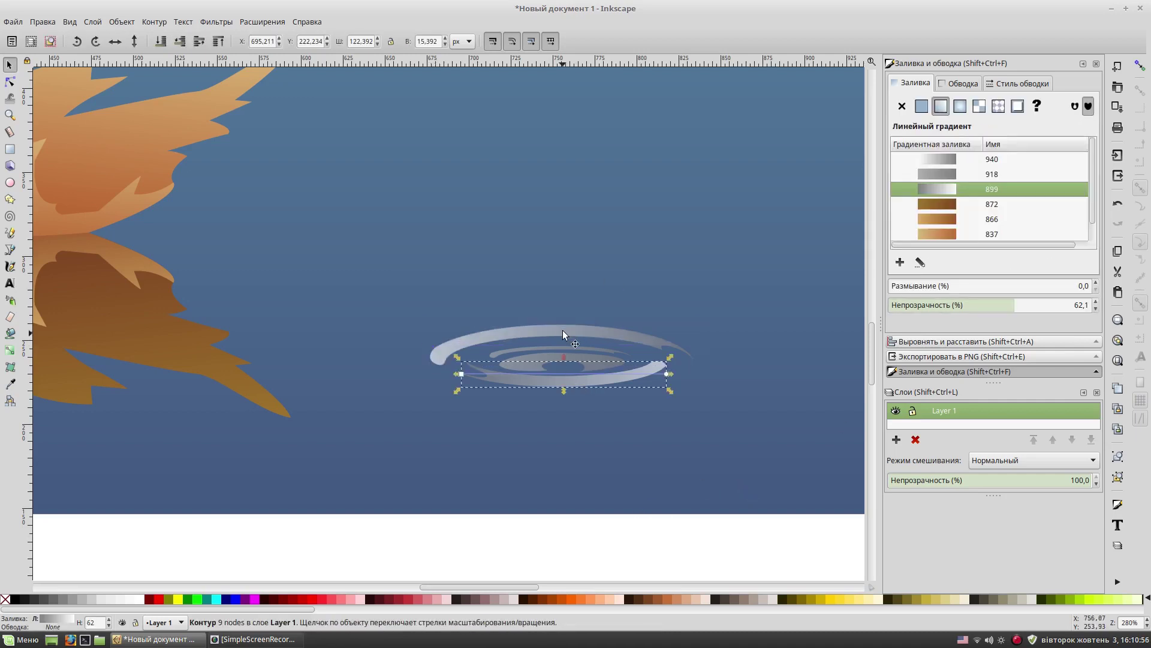
left_click(666, 373)
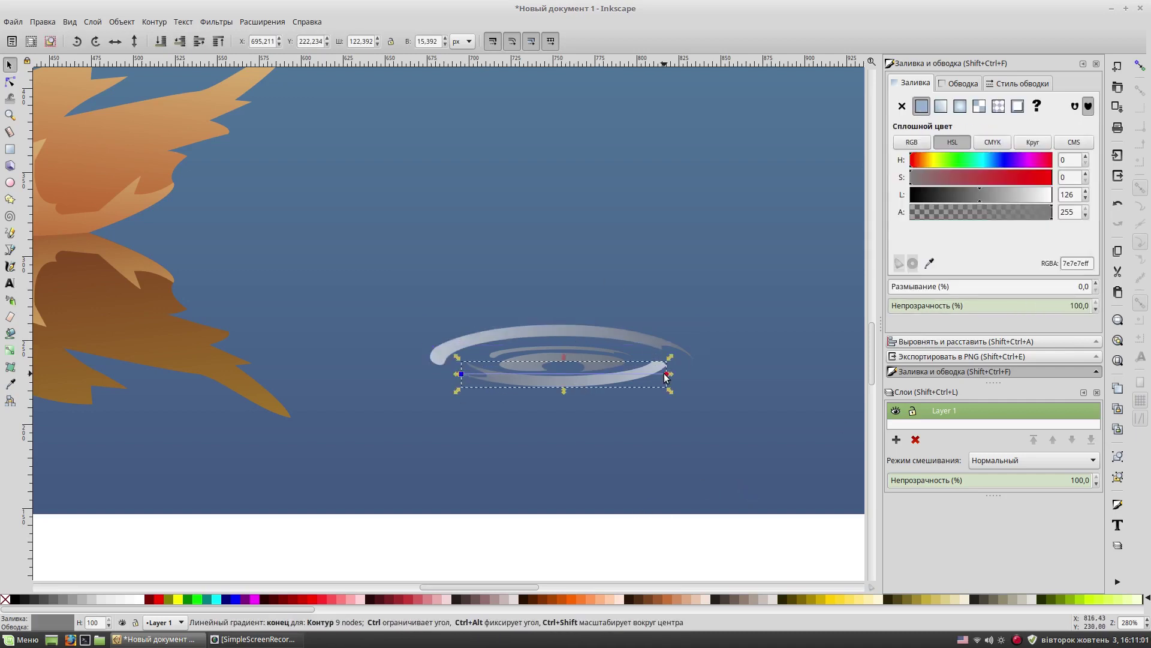
Adjust a gradient stop on the smaller inner ripple rings.
left_click(558, 533)
left_click(537, 345)
left_click(496, 360)
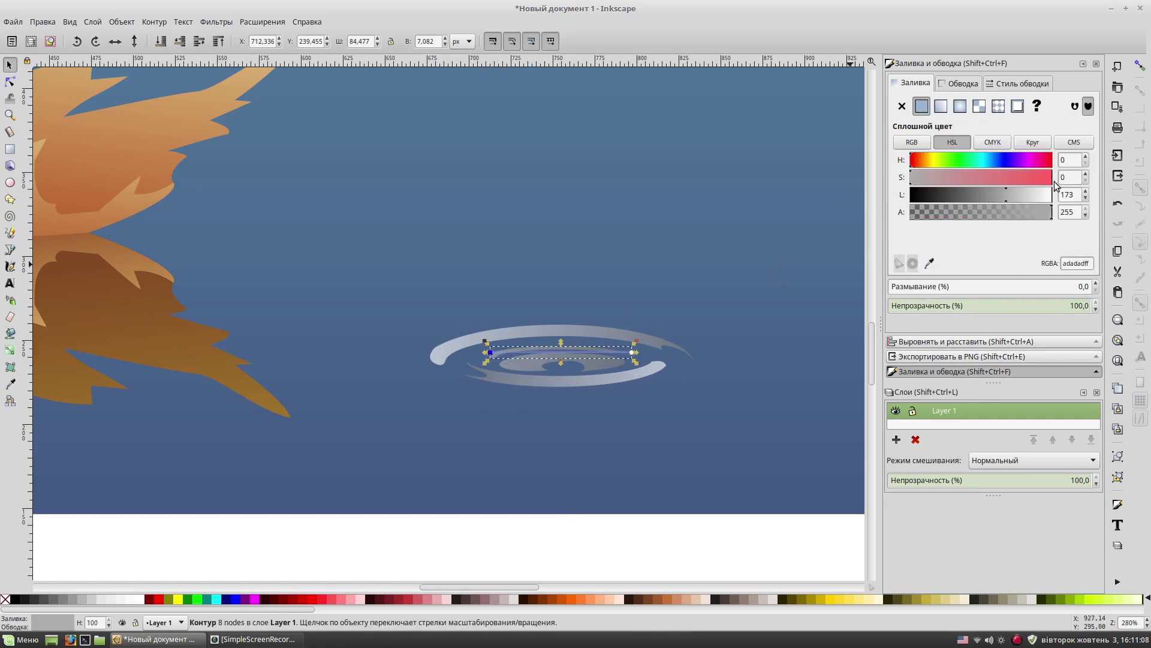
left_click(496, 368)
left_click(497, 366)
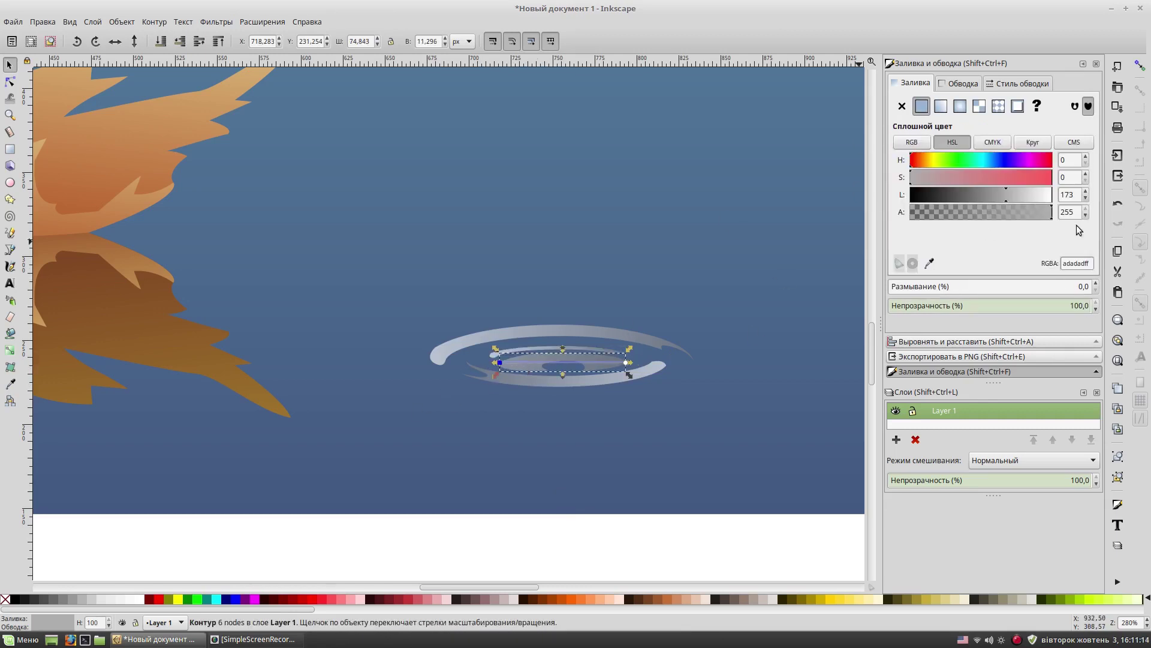
left_click(623, 533)
key("minus")
key("minus")
key("minus")
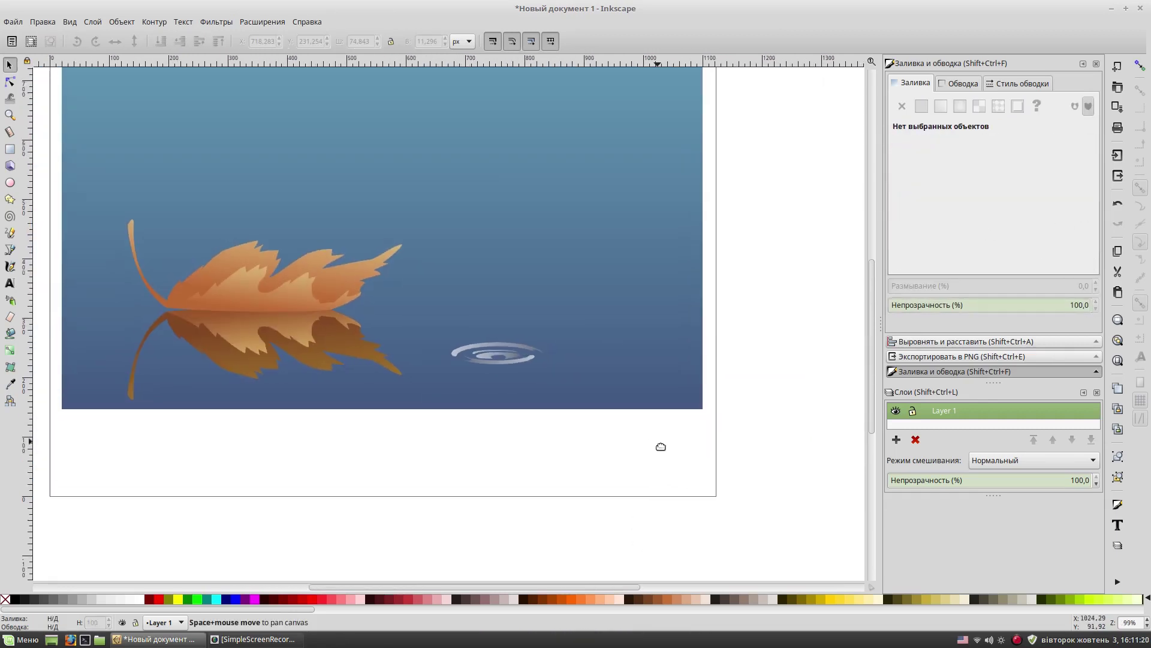
Save the drawing as rain.svg.
scroll(660, 445, "up", 2)
scroll(661, 445, "left", 2)
left_click(12, 22)
left_click(70, 134)
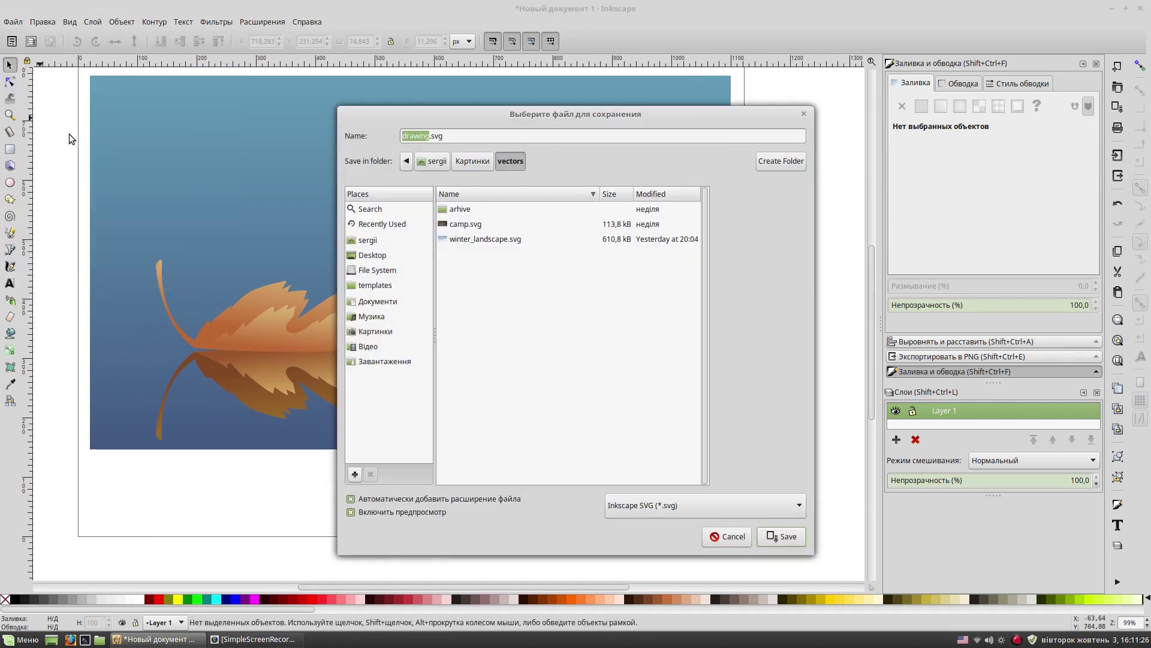
type("rain")
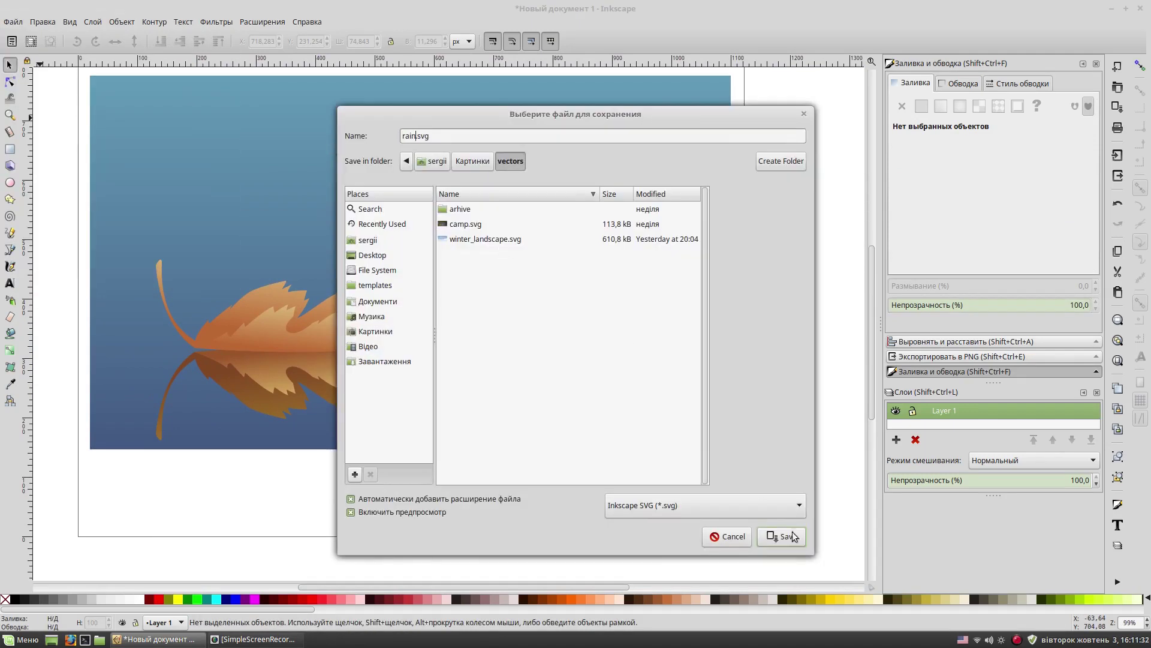
left_click(795, 537)
key("plus")
key("plus")
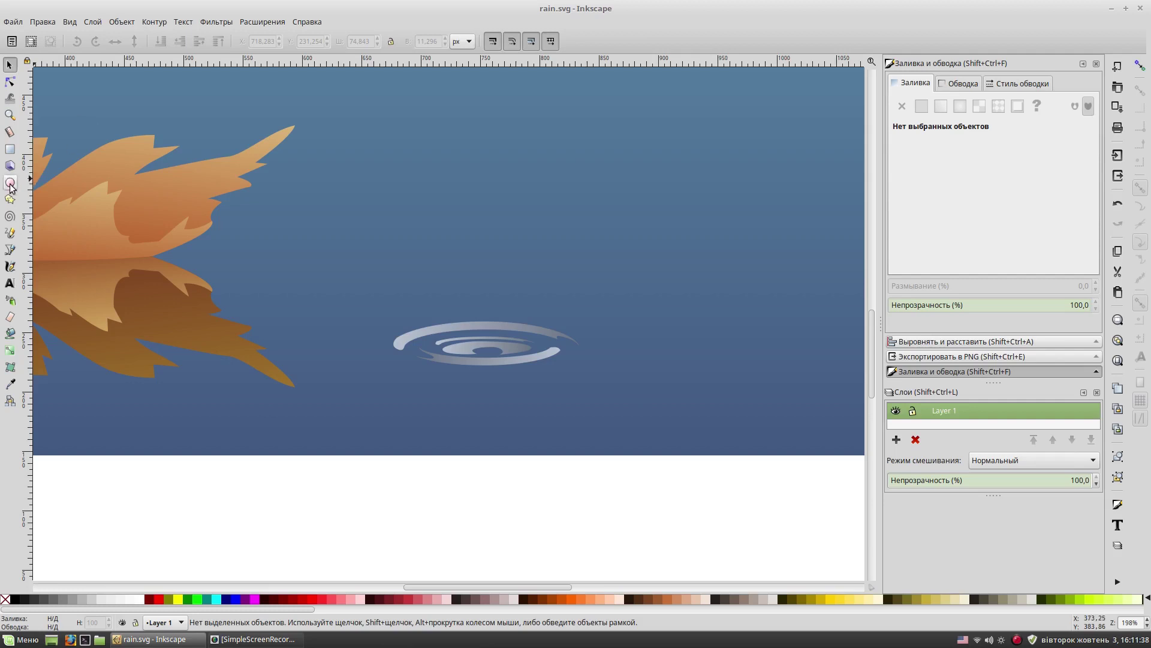
Draw an ellipse and move it up over the ripple.
key("e")
left_click_drag(379, 345, 598, 398)
key("s")
left_click_drag(524, 379, 485, 316)
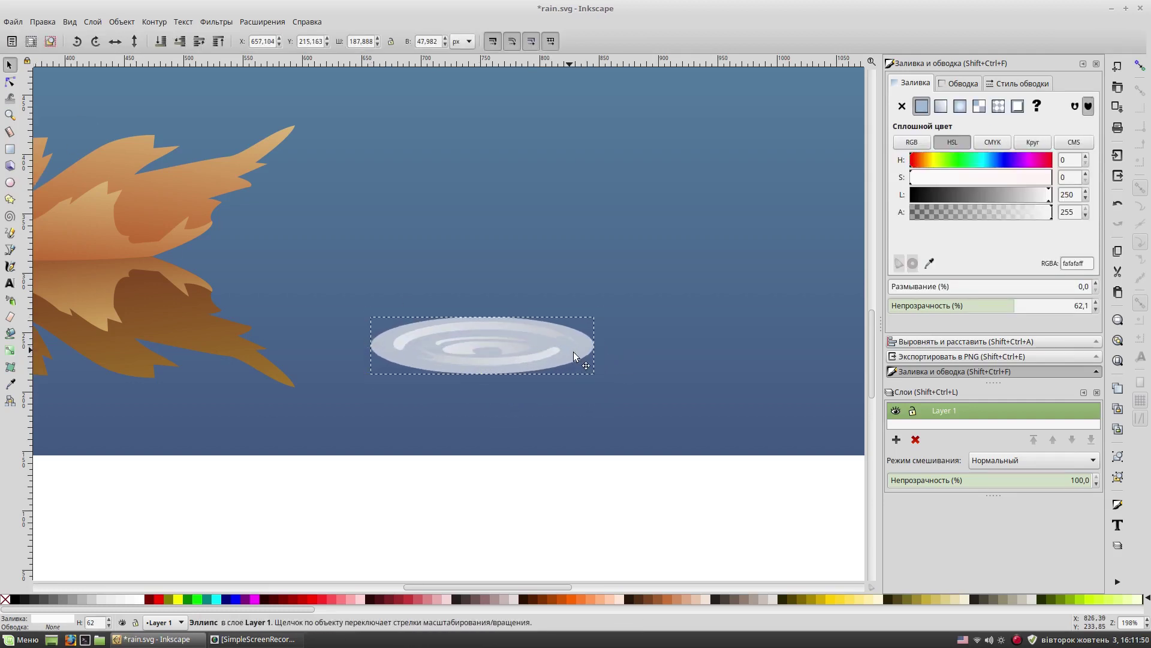
left_click(569, 356)
key("Escape")
left_click(585, 342)
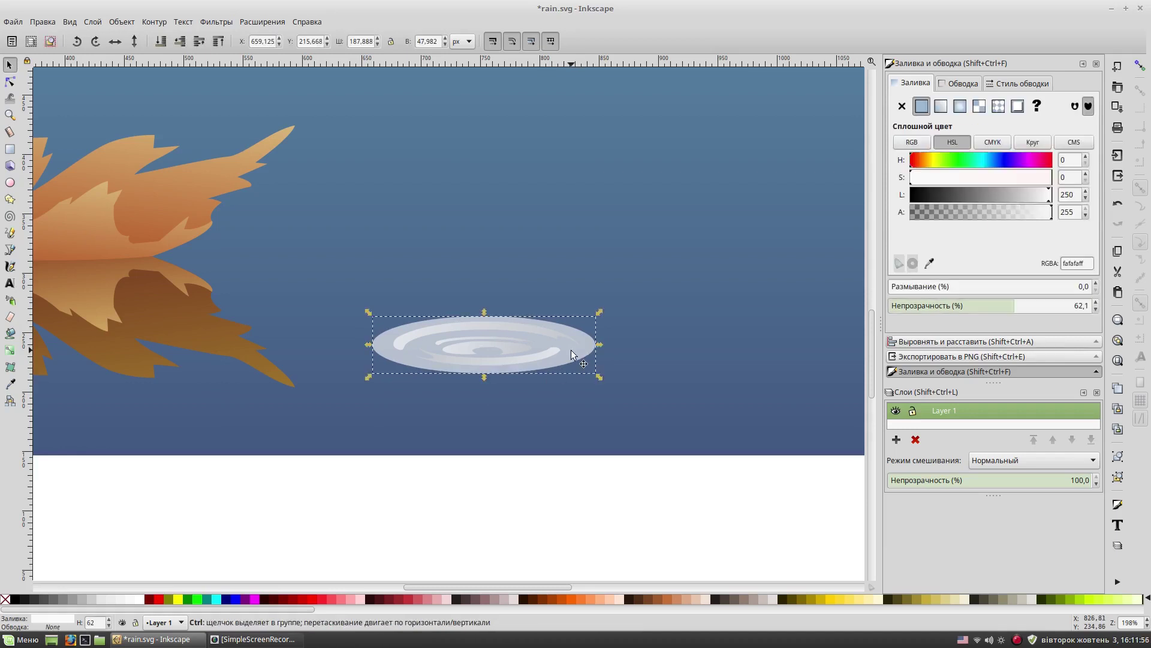
key("plus")
key("plus")
Fine-tune the ellipse's height and width to match the ripple ring.
left_click_drag(520, 426, 520, 418)
left_click_drag(520, 304, 519, 307)
left_click_drag(750, 363, 742, 362)
left_click_drag(292, 363, 304, 366)
left_click_drag(521, 311, 523, 303)
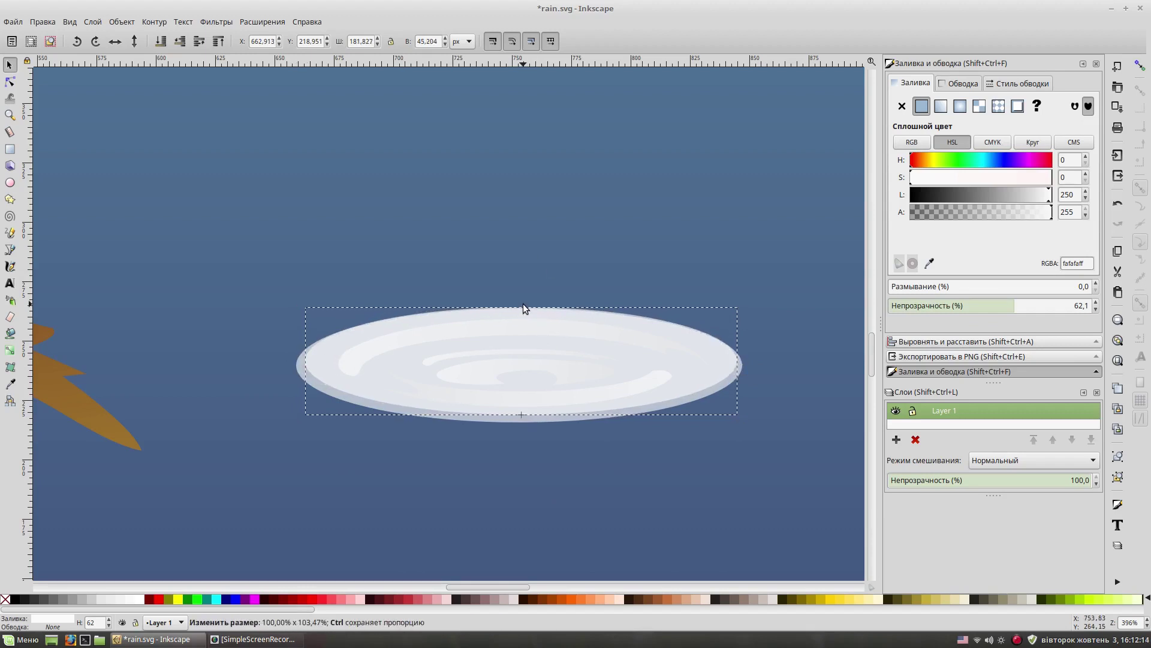
left_click_drag(523, 417, 524, 411)
left_click_drag(521, 300, 521, 301)
left_click_drag(523, 414, 523, 419)
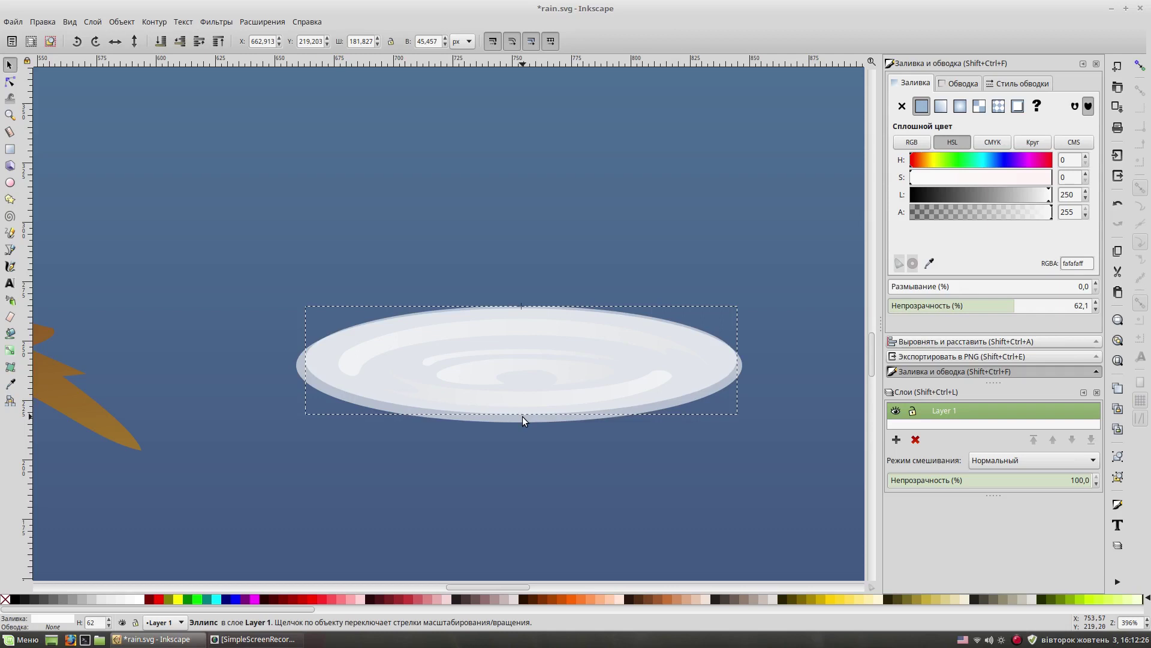
left_click_drag(742, 364, 746, 361)
left_click_drag(302, 361, 297, 361)
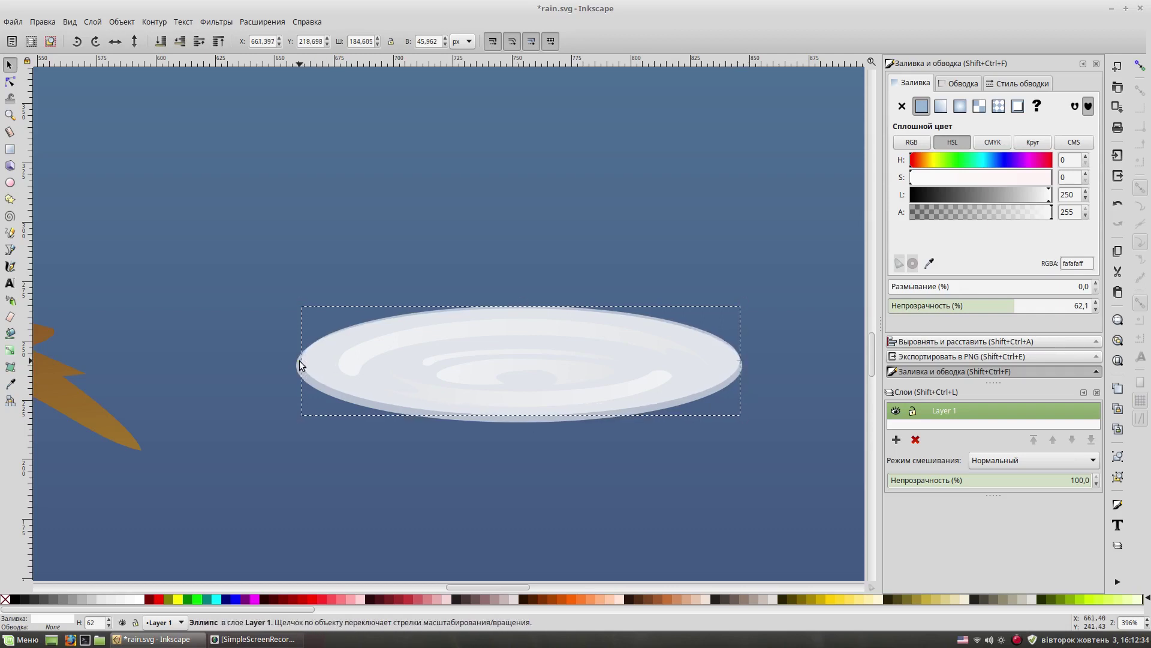
Combine the ellipse with the ripple ring and fill the result with gradient 946.
key("Delete")
left_click(730, 403)
left_click(941, 106)
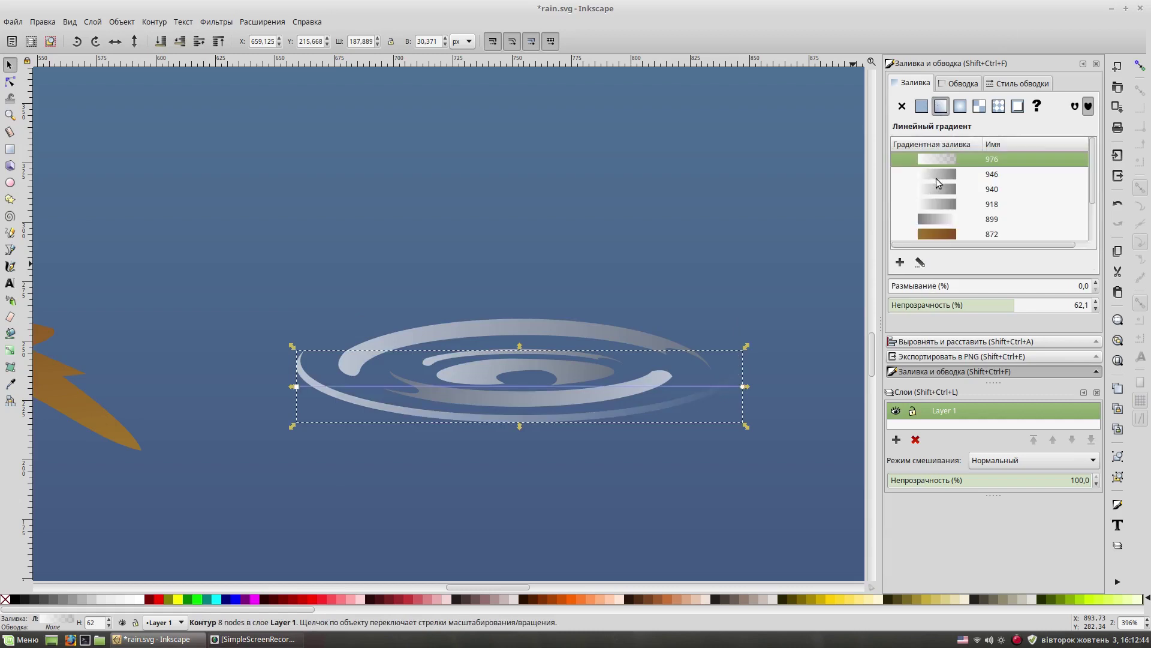
left_click(941, 174)
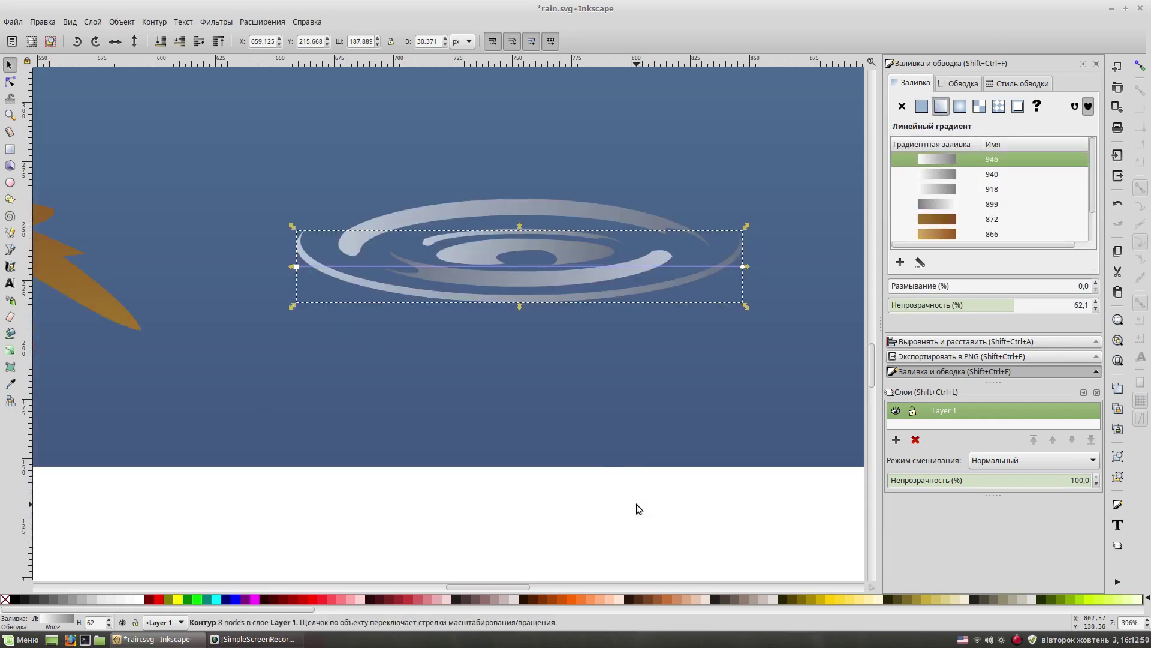
left_click(621, 516)
key("minus")
key("minus")
key("minus")
left_click(429, 324)
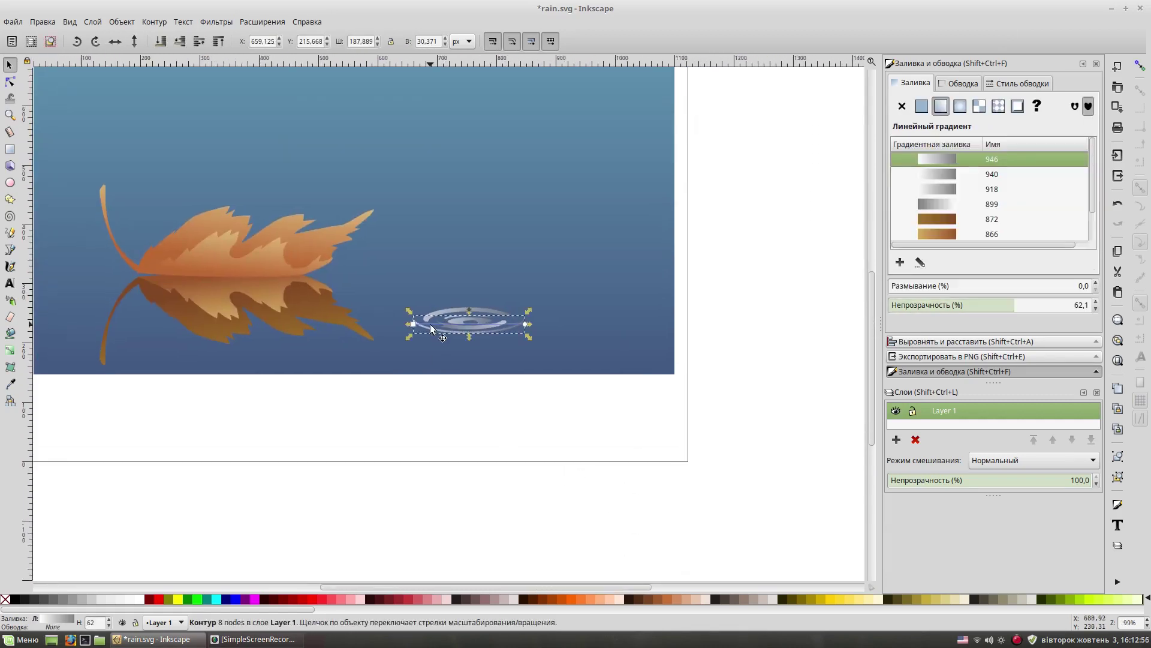
left_click(781, 350)
Group the five ripple paths into a single ripple group.
scroll(786, 366, "up", 3)
scroll(786, 366, "left", 2)
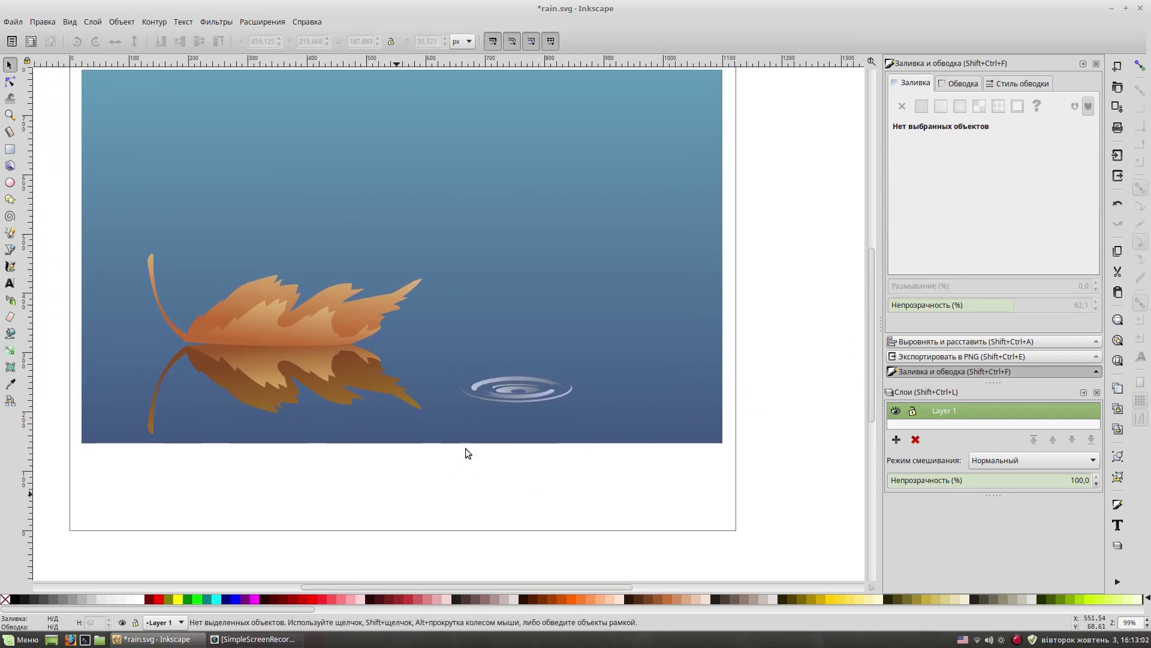
left_click_drag(391, 497, 588, 366)
left_click(770, 445)
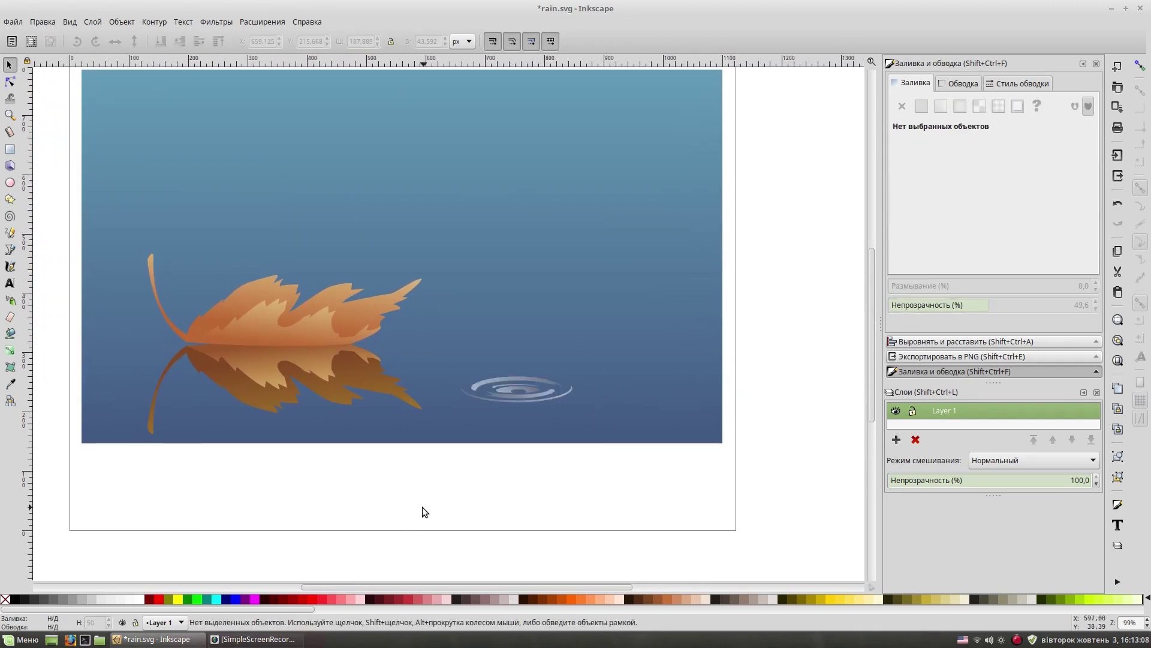
left_click_drag(372, 519, 622, 352)
key("ctrl+g")
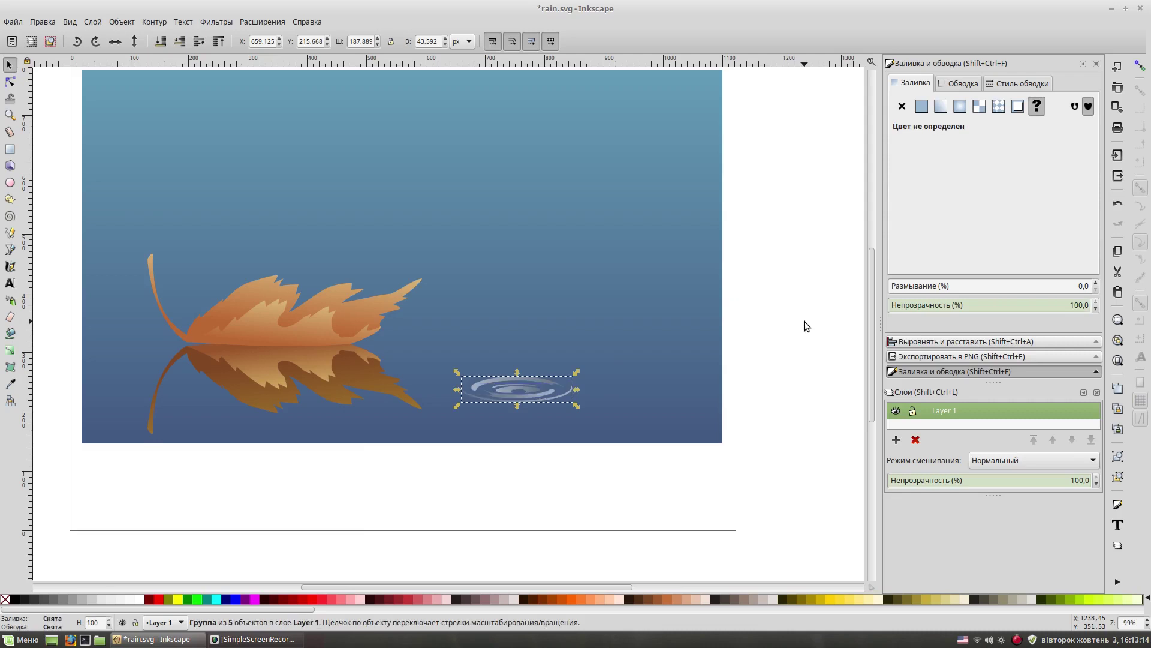
Shrink the ripple group and place a duplicate at the lower left of the water.
scroll(721, 408, "up", 1)
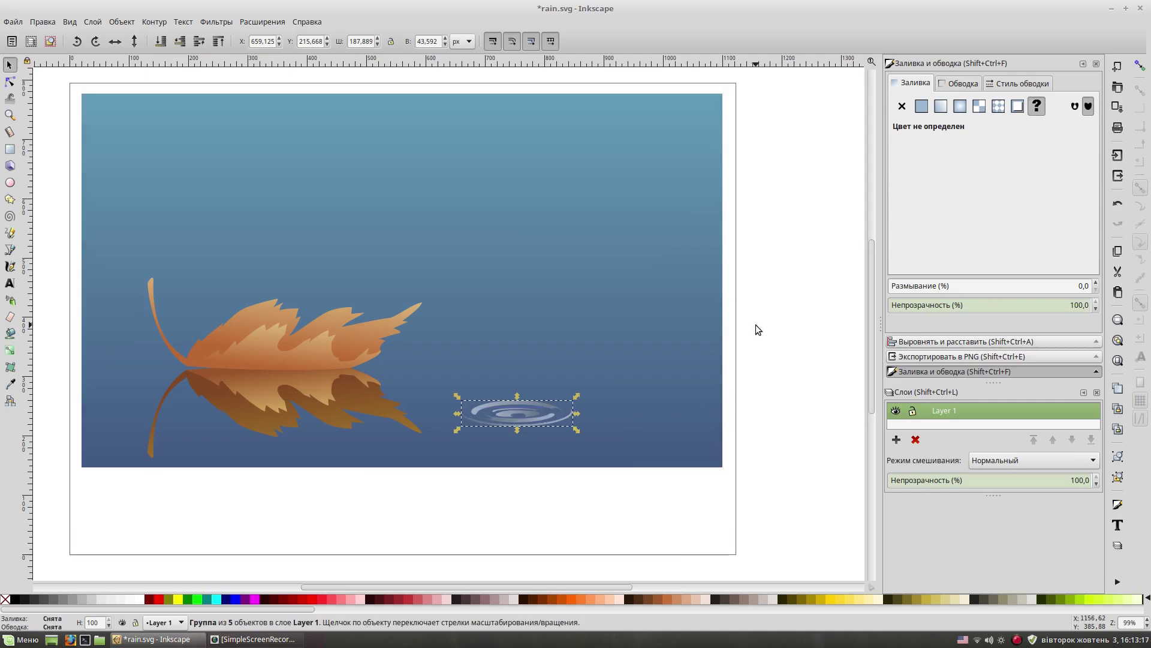
left_click_drag(499, 373, 451, 385)
left_click_drag(547, 332, 542, 323)
left_click(541, 322)
left_click(520, 423)
key("ctrl+d")
left_click_drag(520, 423, 159, 410)
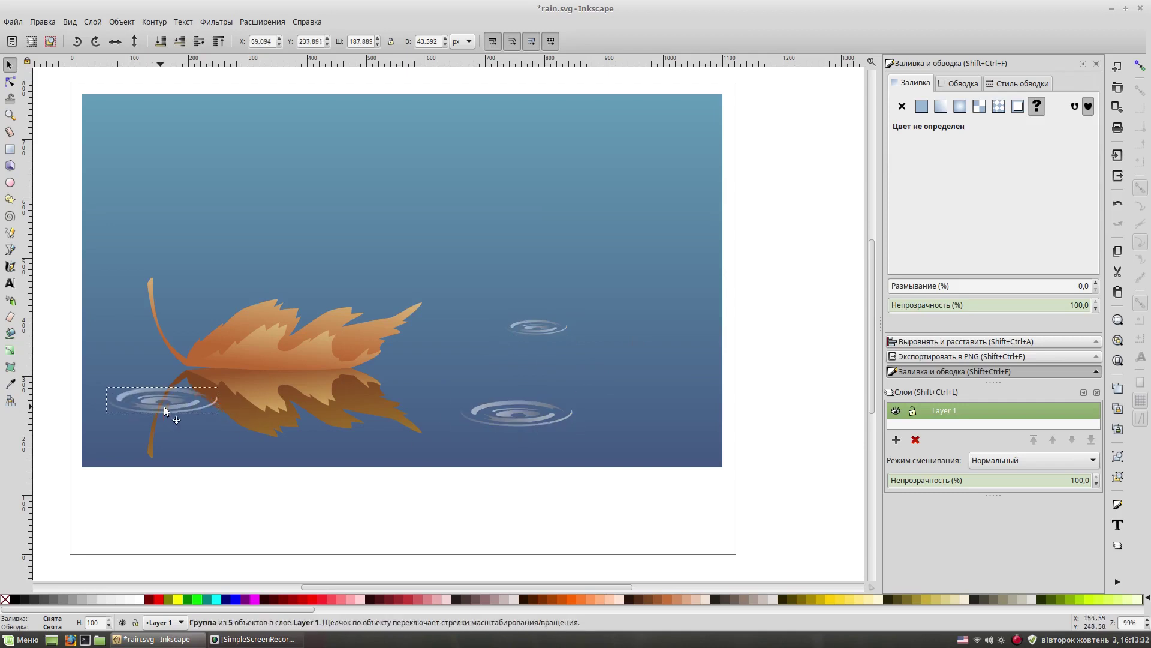
Duplicate the small ripple and place the copy over the leaf reflection.
left_click(250, 518)
left_click(557, 428)
left_click(566, 332)
key("ctrl+d")
left_click_drag(566, 333, 409, 394)
left_click(476, 488)
left_click(565, 333)
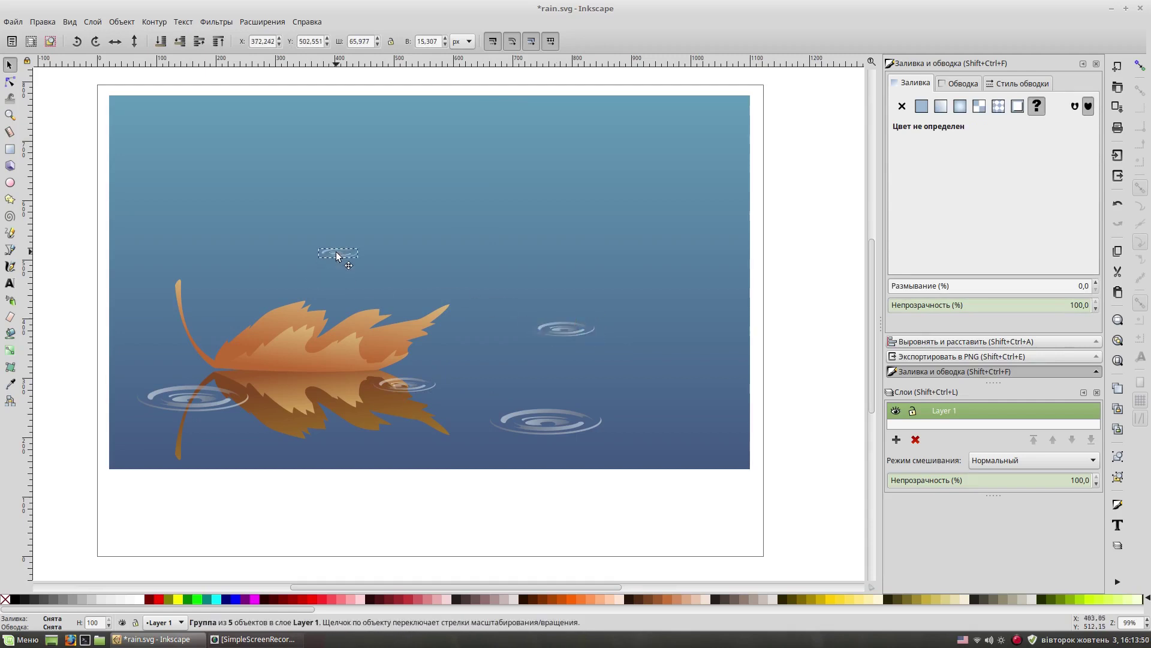
left_click(791, 307)
Duplicate the large ripple, move it to the lower right and enlarge it.
left_click(566, 426)
key("ctrl+d")
mouse_move(566, 426)
left_mouse_down()
mouse_move(690, 451)
mouse_move(758, 423)
mouse_move(797, 447)
left_mouse_up()
left_click(724, 450)
key("Escape")
key("space")
left_click(732, 462)
key("space")
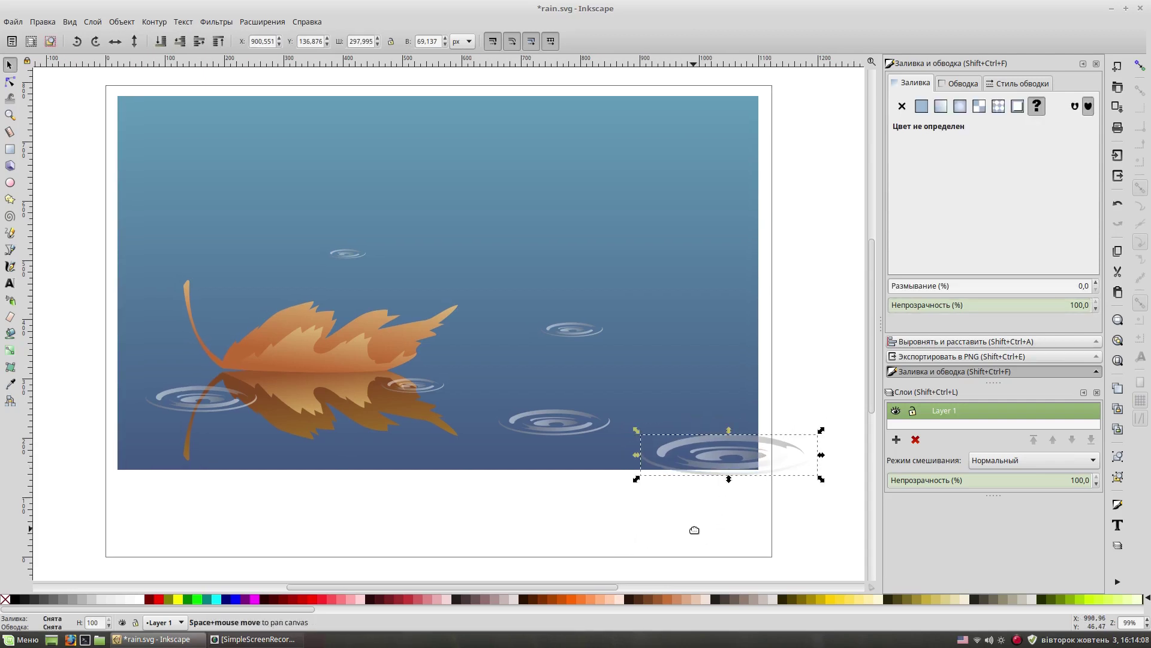
key("Escape")
Check the placed ripples, then select every object in the drawing.
left_click(351, 258)
left_click(347, 471)
left_click(342, 430)
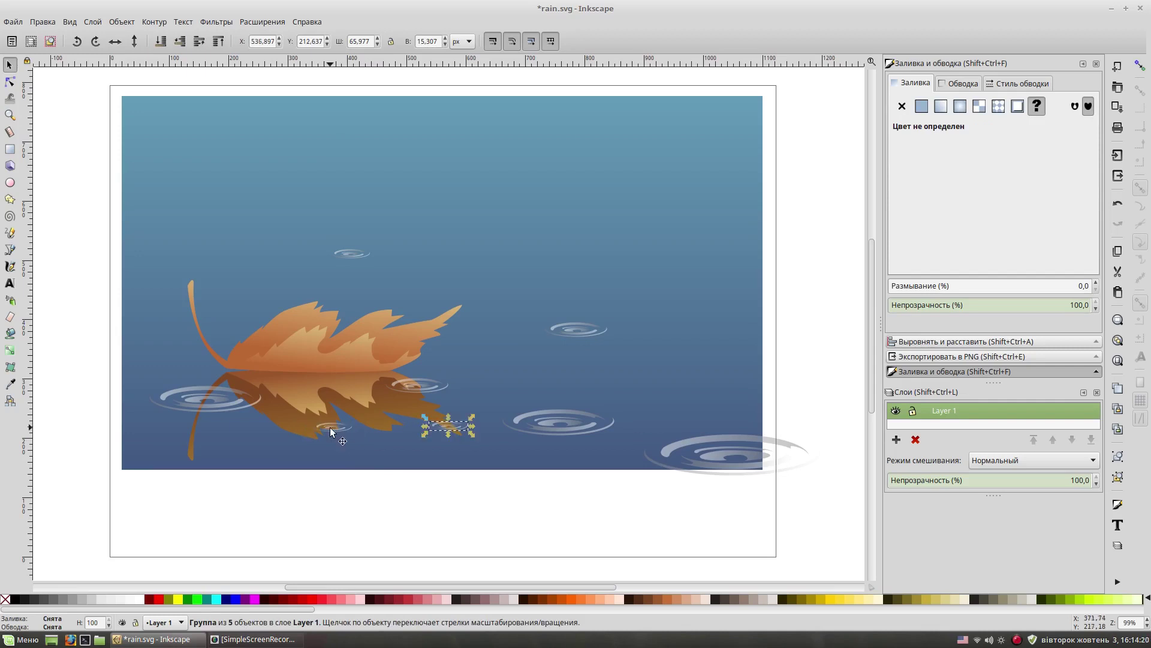
left_click(671, 462)
left_click(773, 442)
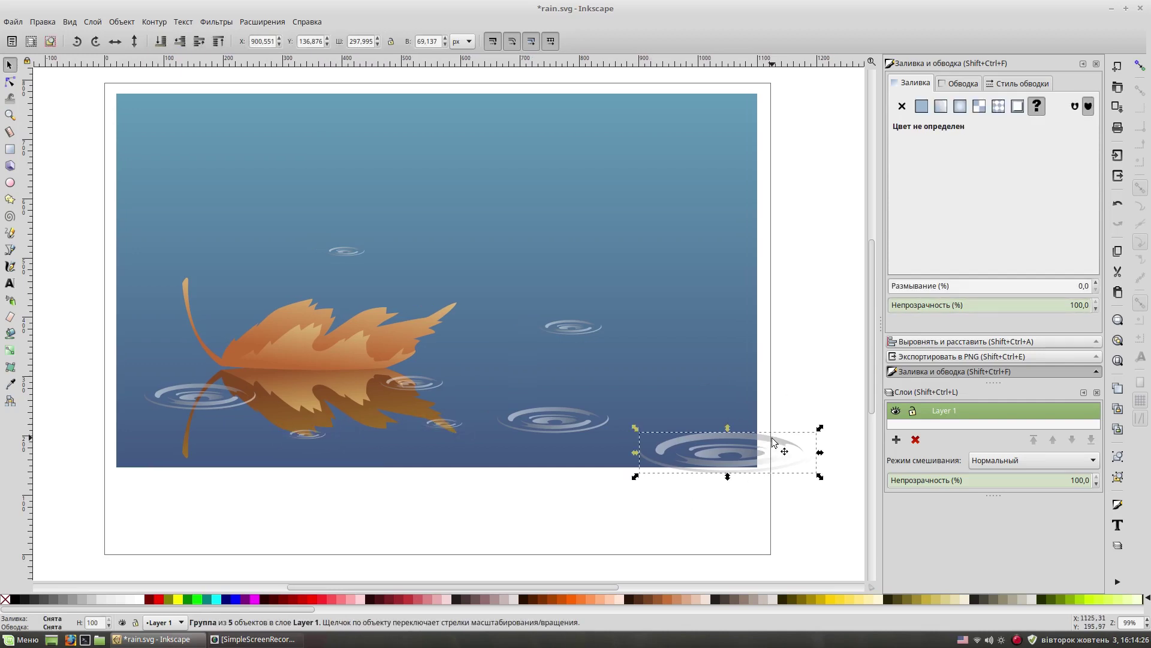
left_click(655, 326)
left_click(781, 442, "ctrl+shift")
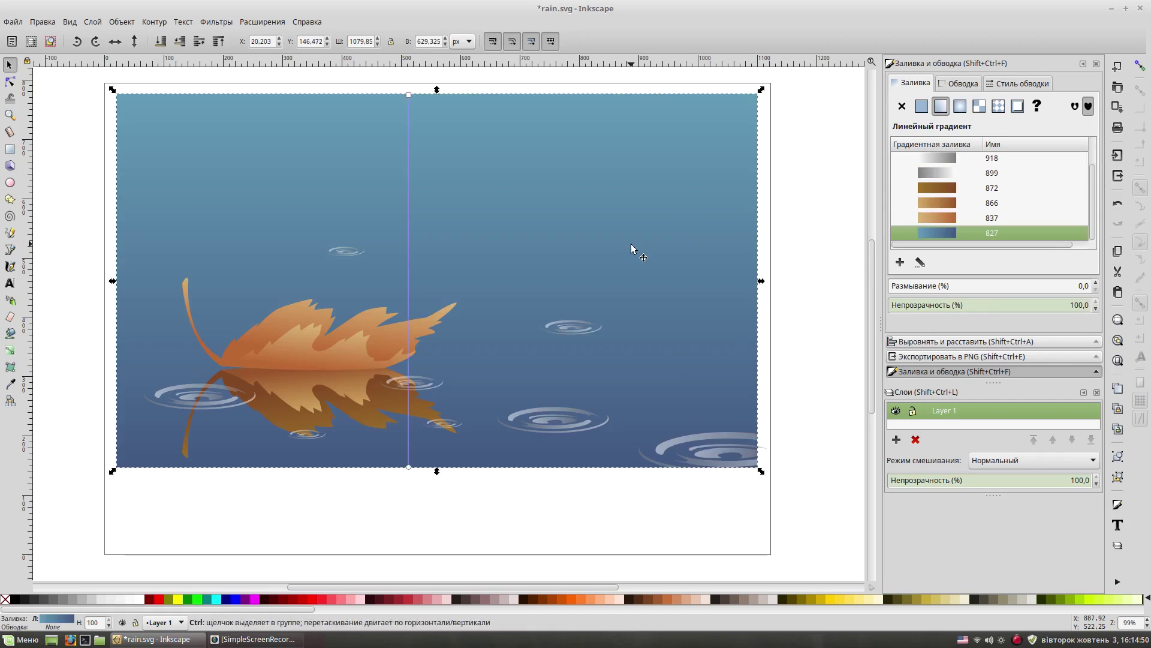
key("ctrl+a")
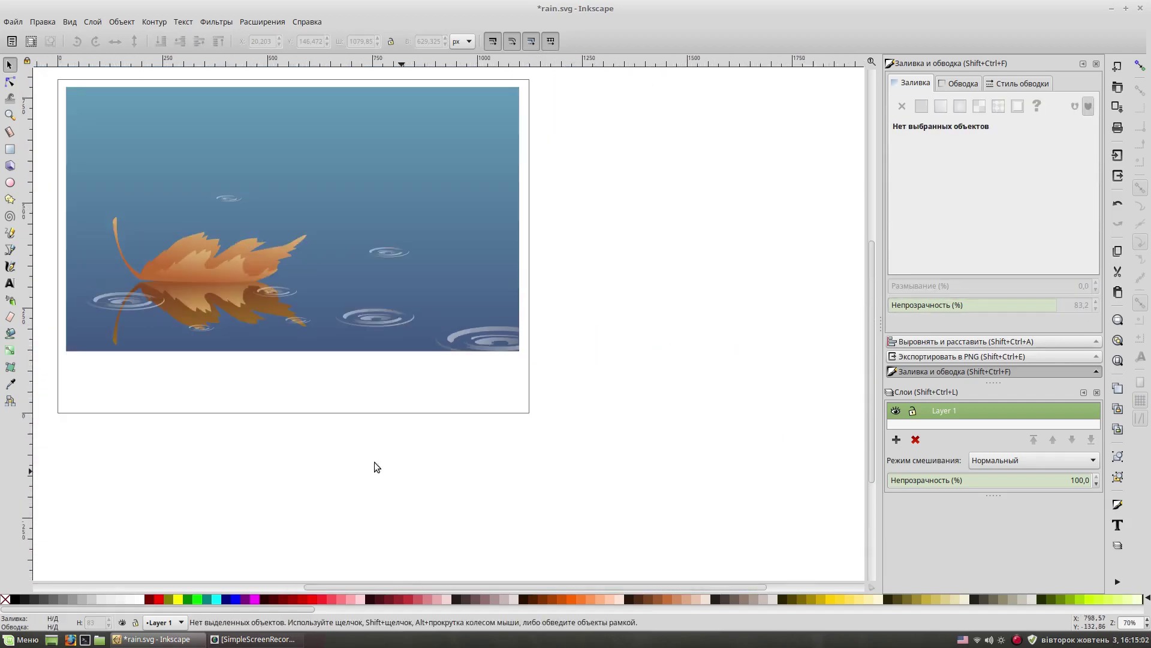
Ungroup one ripple into its five paths and select the small ripple.
key("5")
left_click(518, 389)
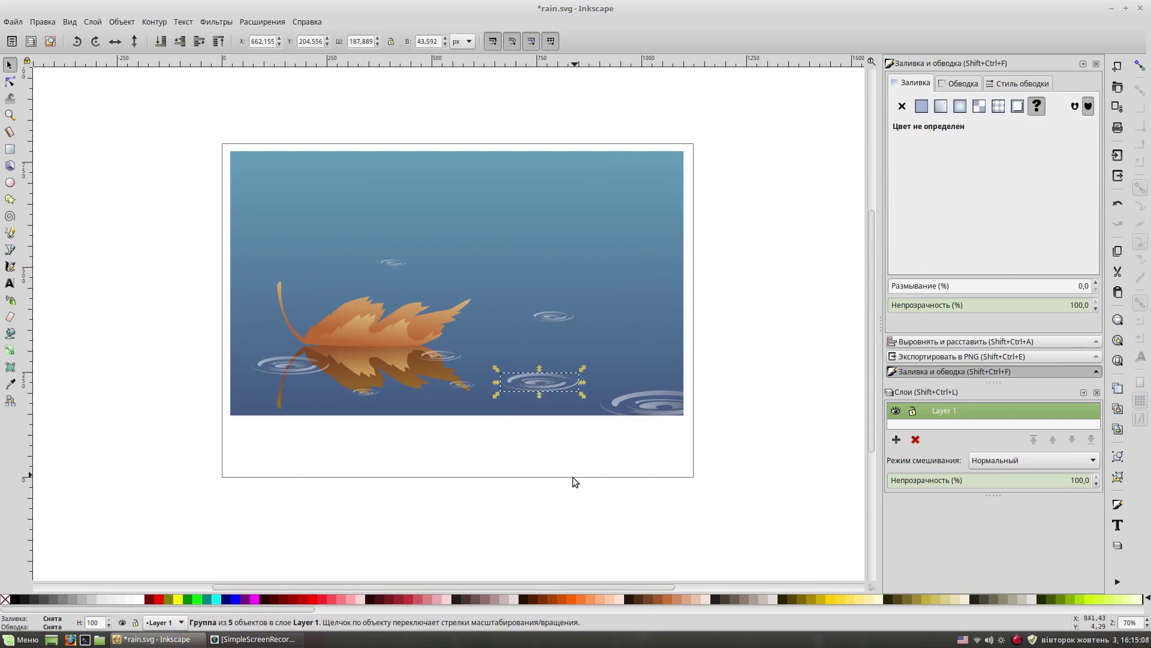
key("ctrl+shift+g")
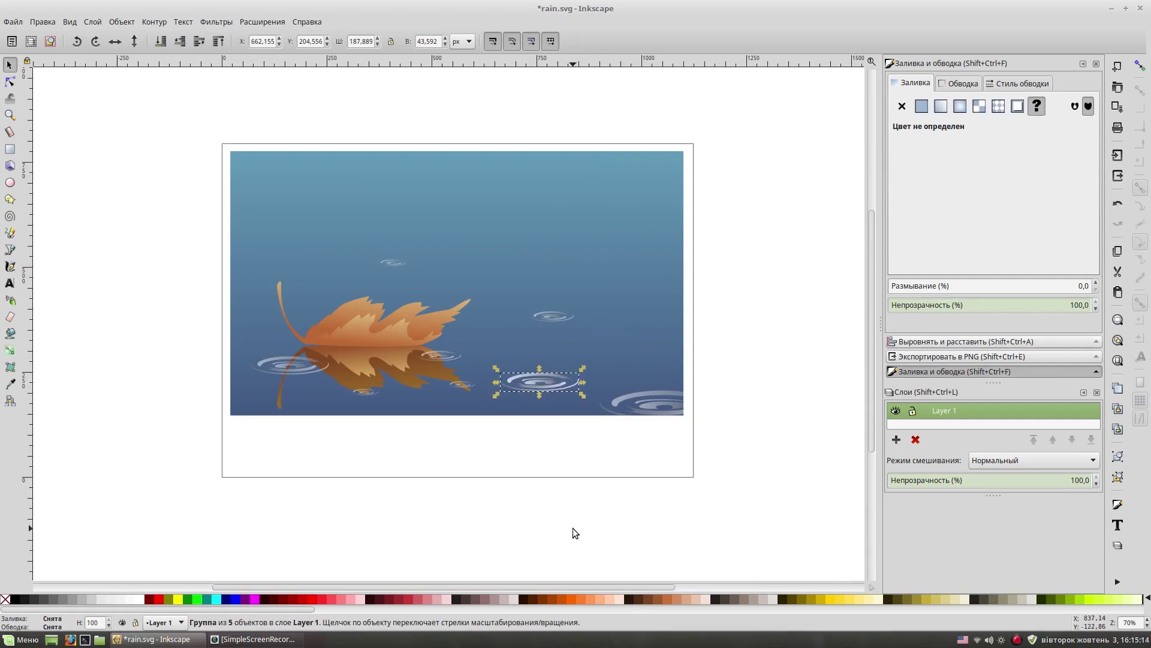
left_click(358, 480)
left_click_drag(399, 420, 450, 375)
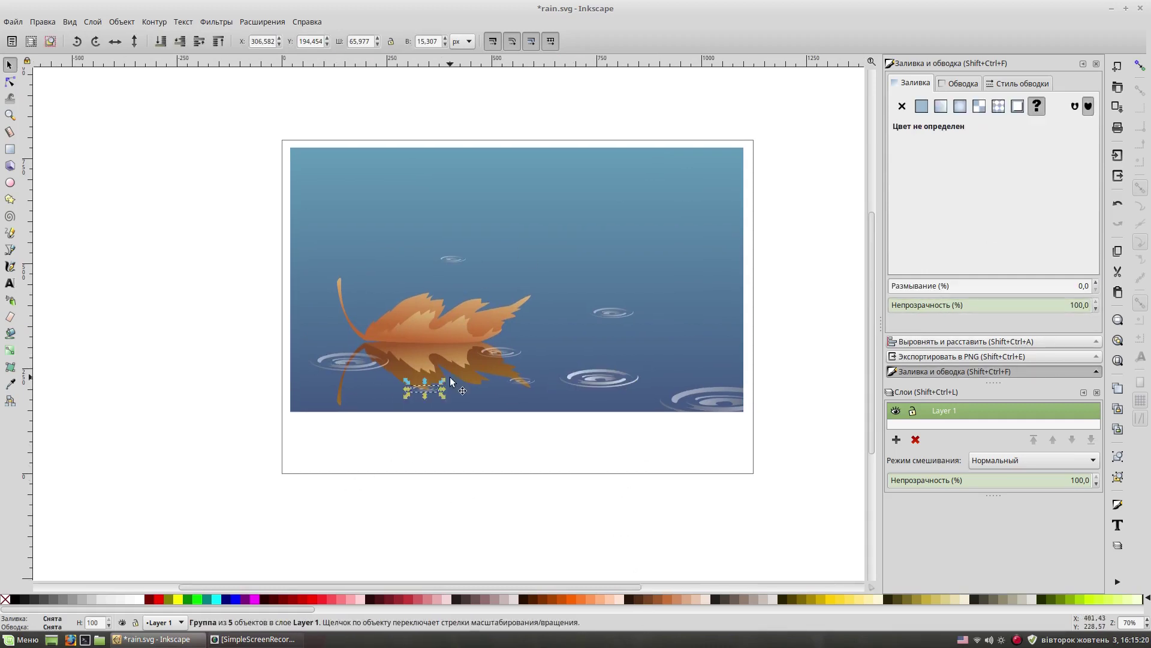
left_click(1062, 306)
left_click(516, 498)
left_click_drag(355, 461, 500, 368)
left_click(462, 429)
Paste a copy of the small ripple onto open water and shrink it.
key("plus")
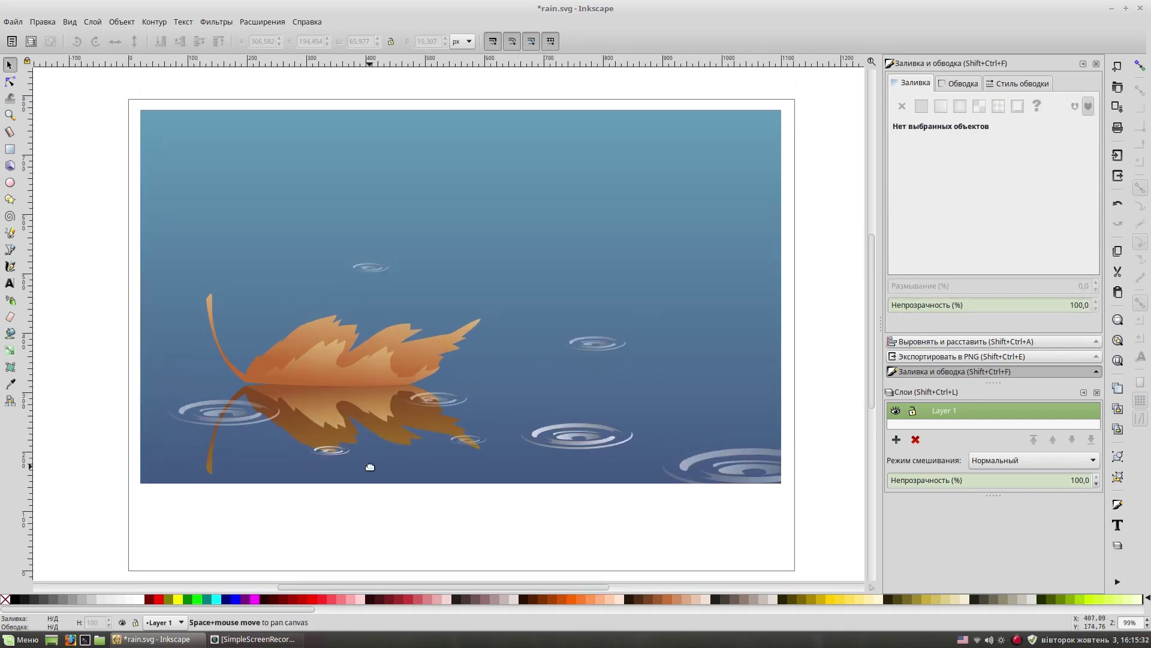
key("ctrl+v")
left_click_drag(436, 288, 235, 324)
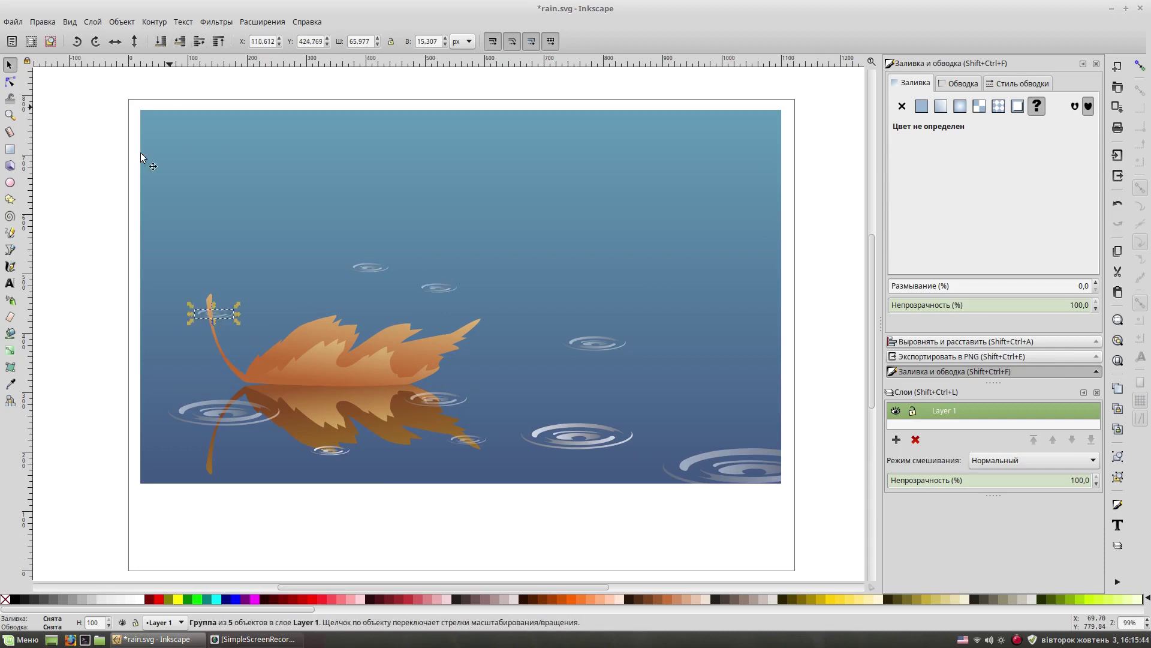
key("Escape")
left_click(414, 277)
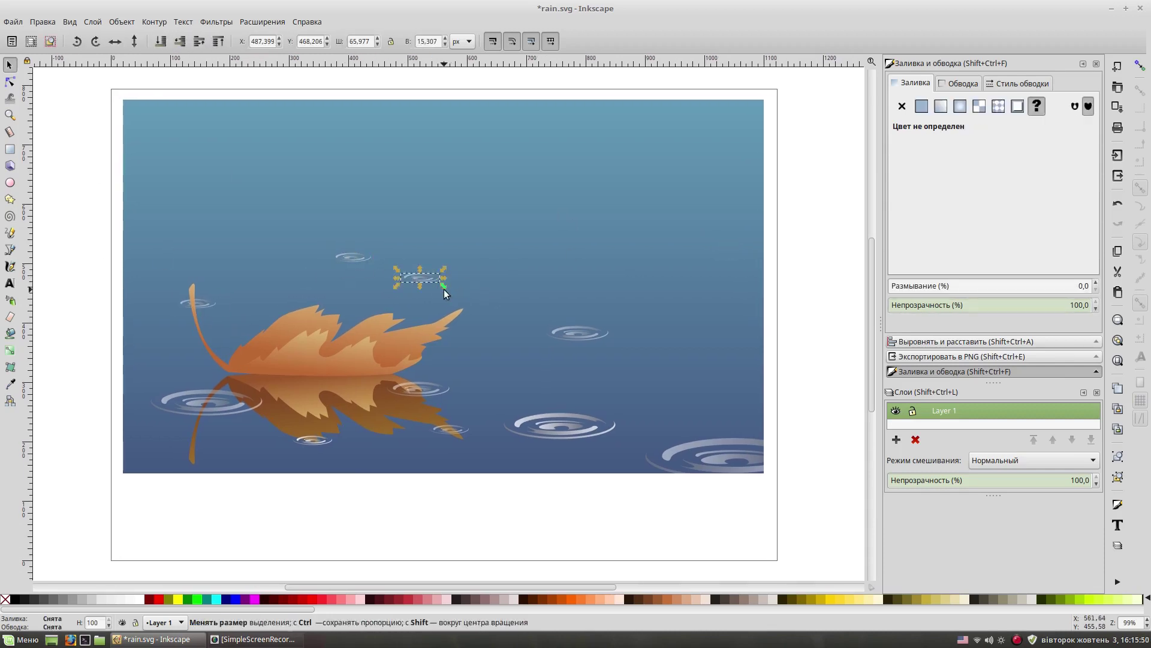
left_click_drag(444, 289, 433, 284)
key("Escape")
Duplicate three ripples, move the copies up and right, and fade one ripple's opacity.
mouse_move(110, 199)
left_mouse_down()
mouse_move(438, 308)
mouse_move(459, 332)
left_mouse_up()
key("ctrl+d")
left_click_drag(362, 253, 588, 196)
left_click_drag(664, 225, 668, 227)
left_click(801, 182)
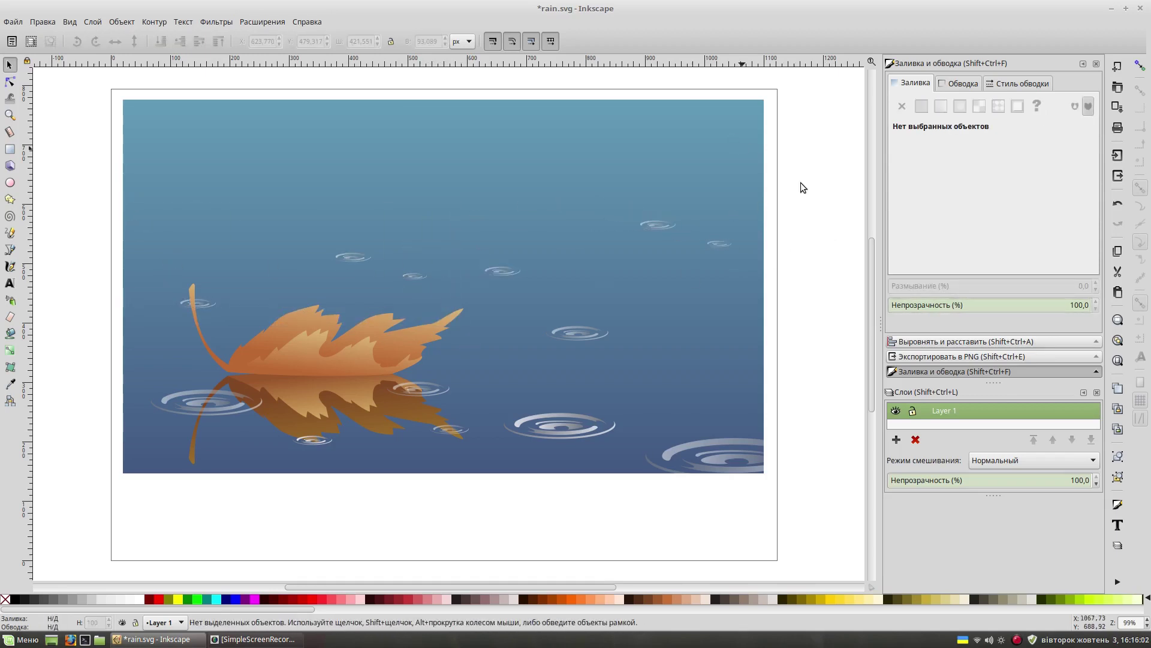
left_click(582, 338)
left_click(989, 305)
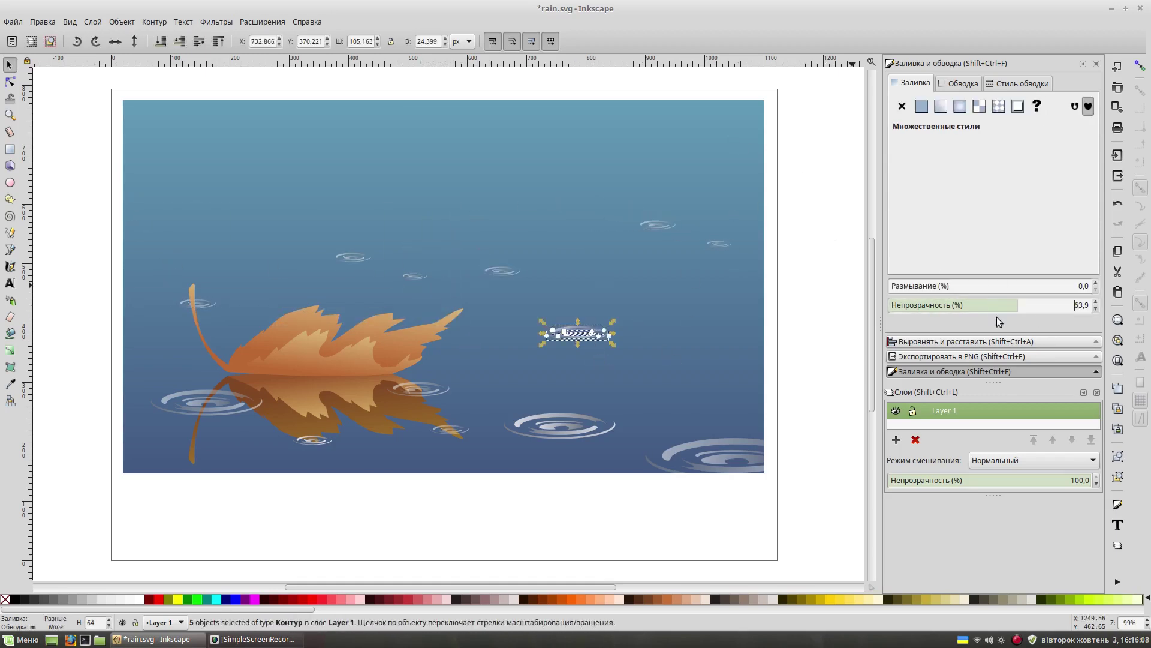
left_click(387, 509)
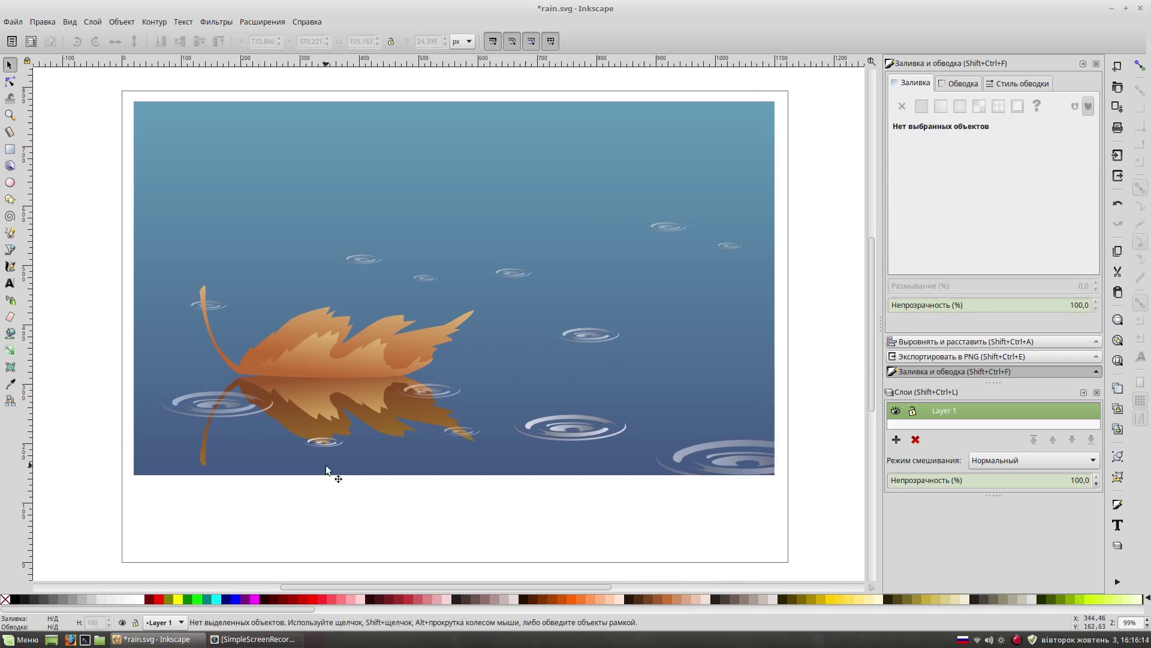
Shift four upper ripples up-left, shrink them slightly, and save as rain.svg.
left_click(730, 244)
left_click_drag(741, 247, 685, 229)
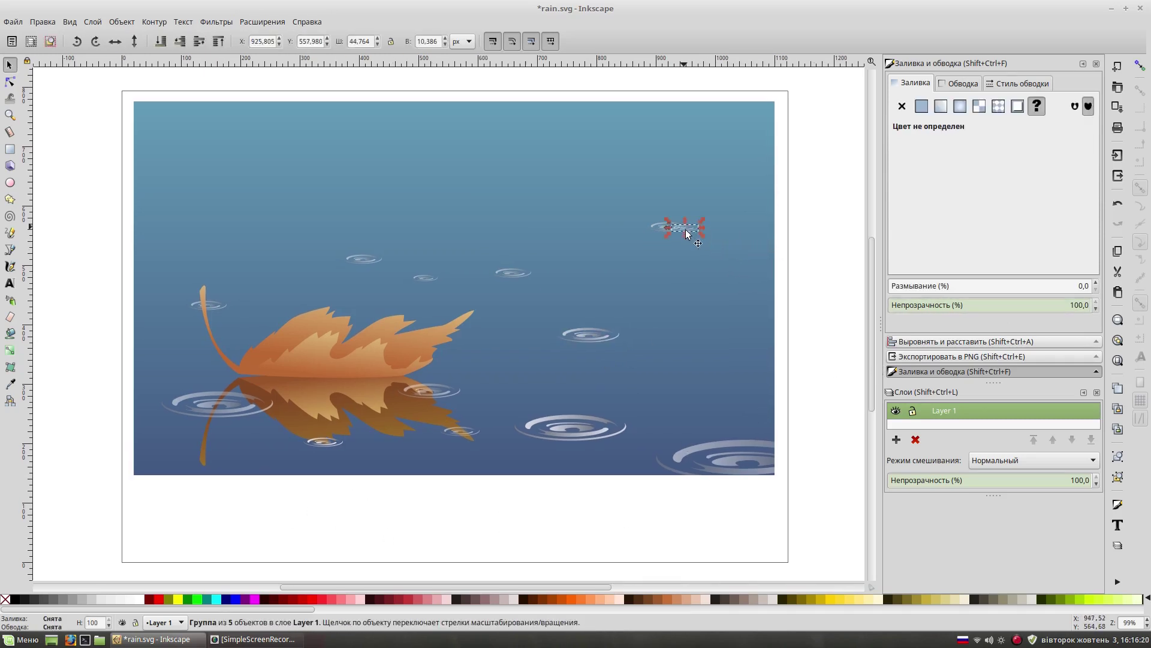
key("Escape")
left_click_drag(770, 201, 404, 300)
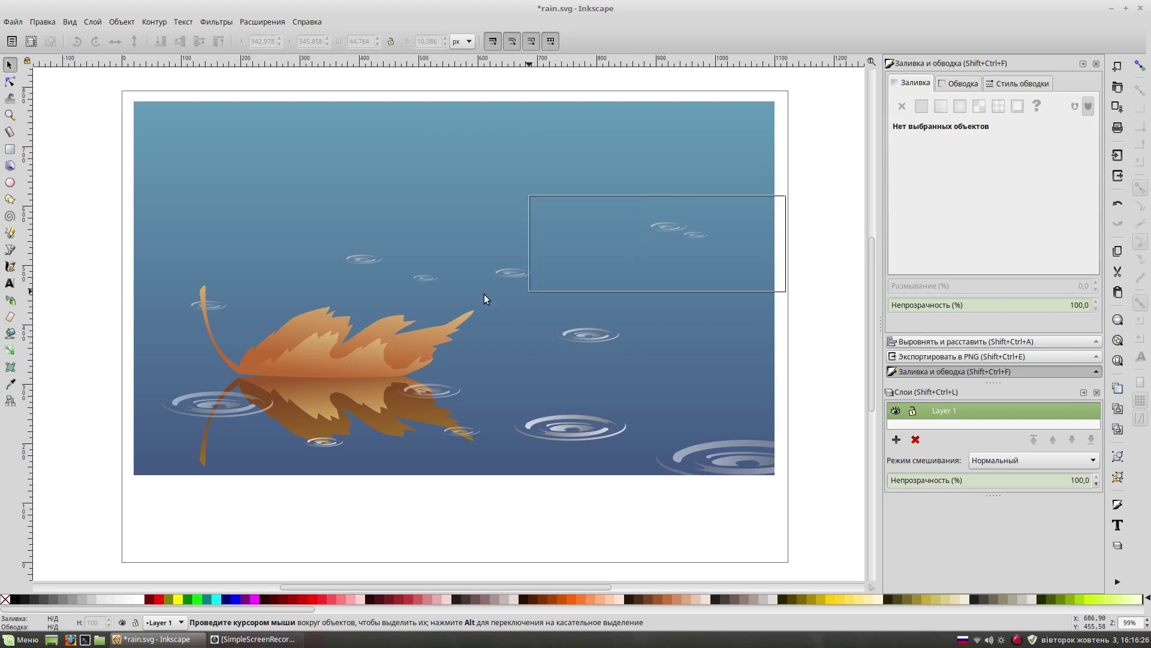
left_click_drag(510, 273, 339, 212)
left_click_drag(445, 158, 383, 174)
left_click(792, 221)
key("space")
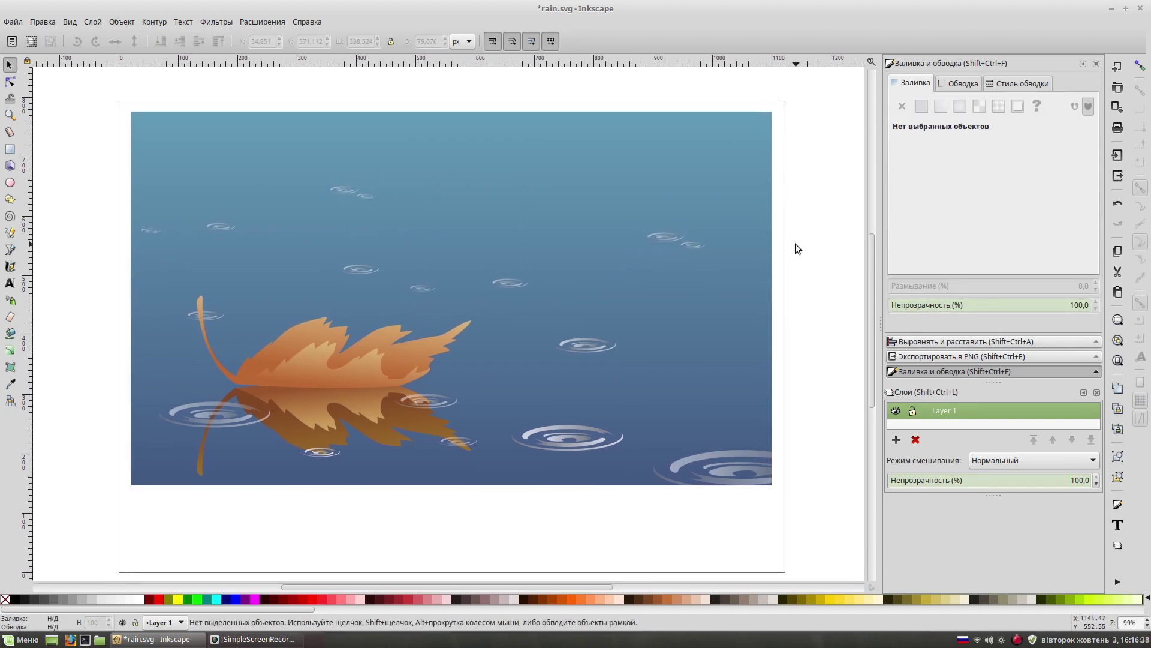
key("ctrl+s")
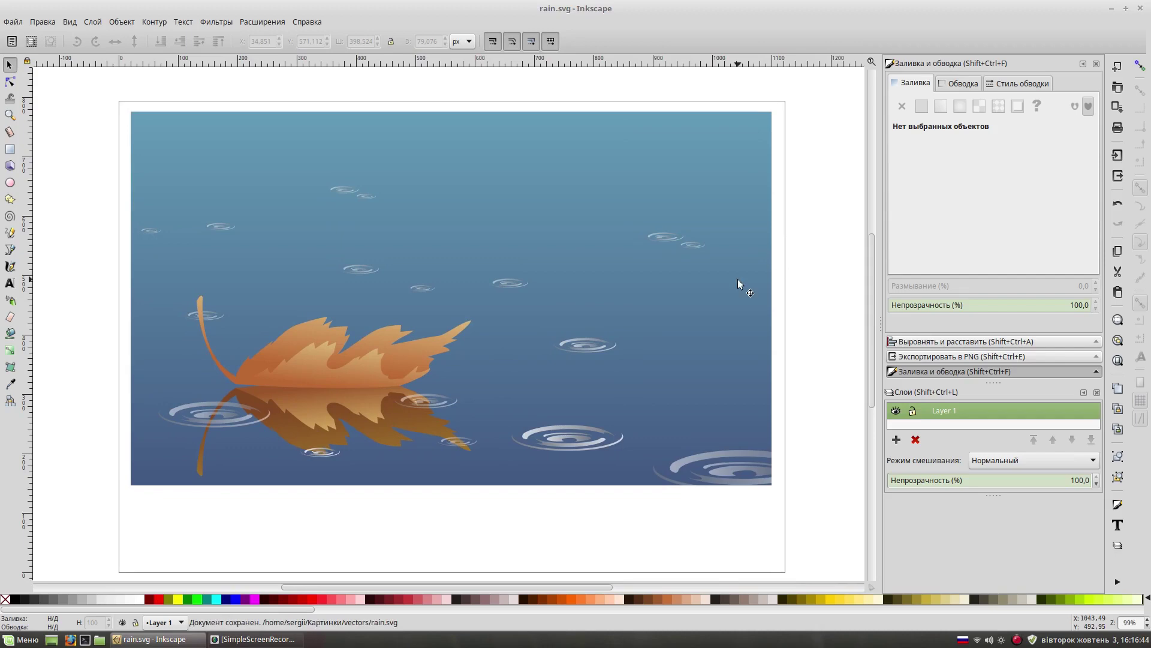
Draw a small ellipse on the water and give it a grey fill.
left_click(10, 182)
left_click_drag(452, 223, 464, 234)
key("s")
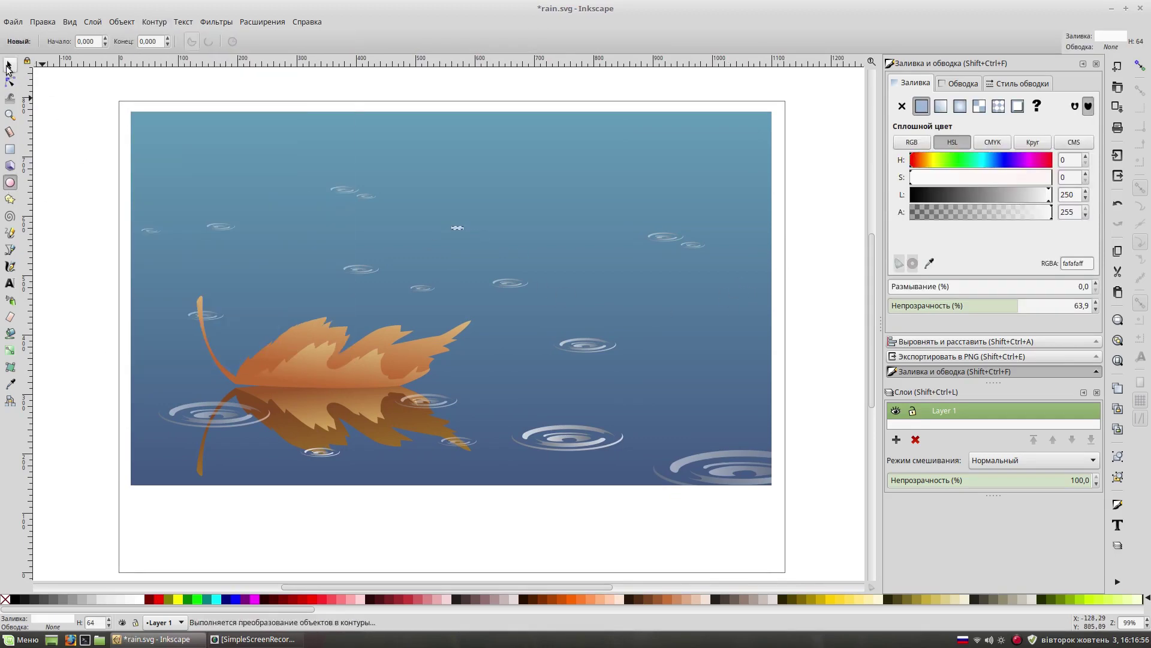
key("Escape")
scroll(577, 207, "up", 1)
scroll(501, 234, "up", 1)
left_click(564, 322)
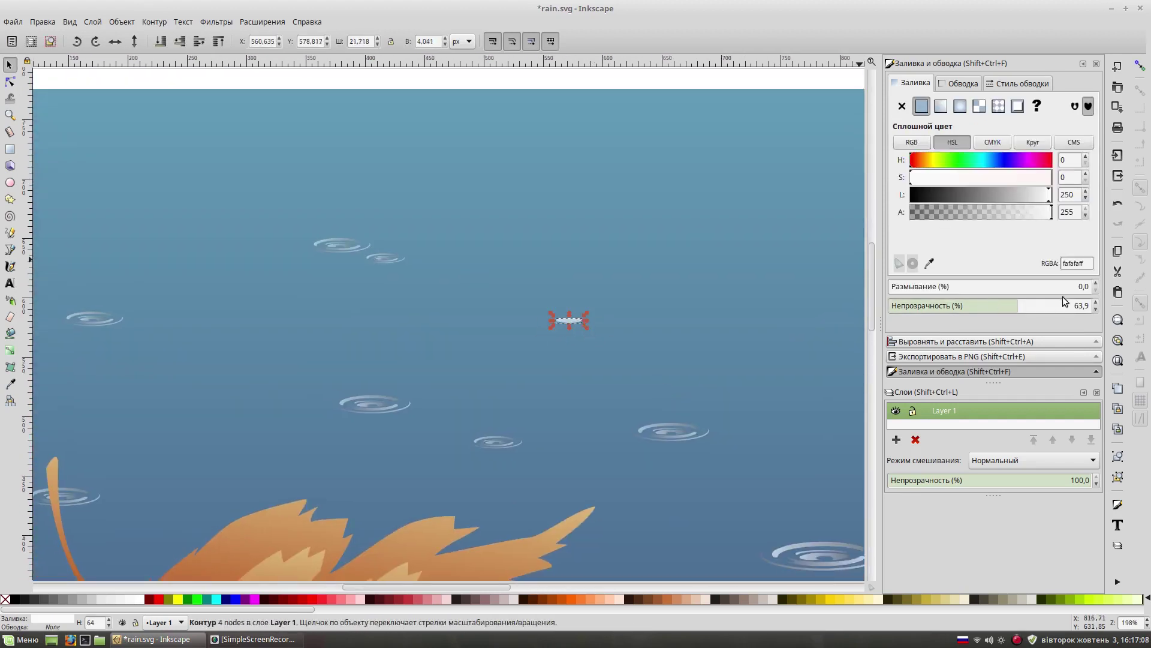
type("100")
left_click(991, 194)
left_click(700, 78)
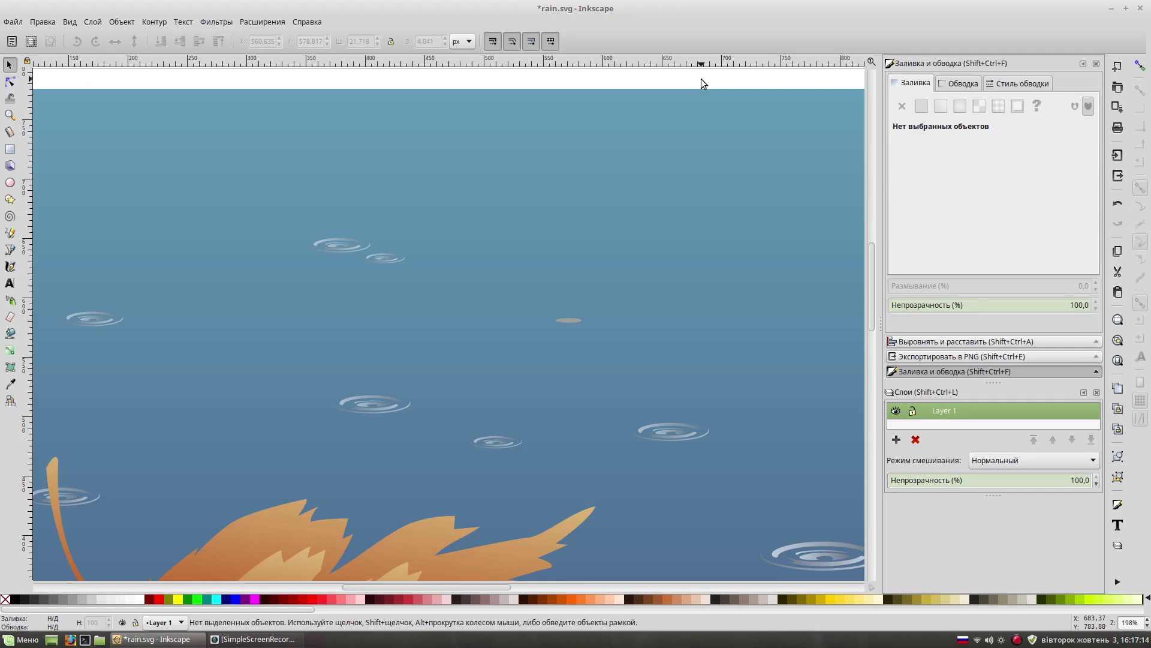
Duplicate the grey ellipse and enlarge the copy into a wider ellipse.
scroll(700, 78, "down", 1)
scroll(537, 247, "down", 1)
left_click(498, 252)
key("ctrl+d")
mouse_move(498, 257)
left_mouse_down()
mouse_move(556, 294)
mouse_move(418, 325)
left_mouse_up()
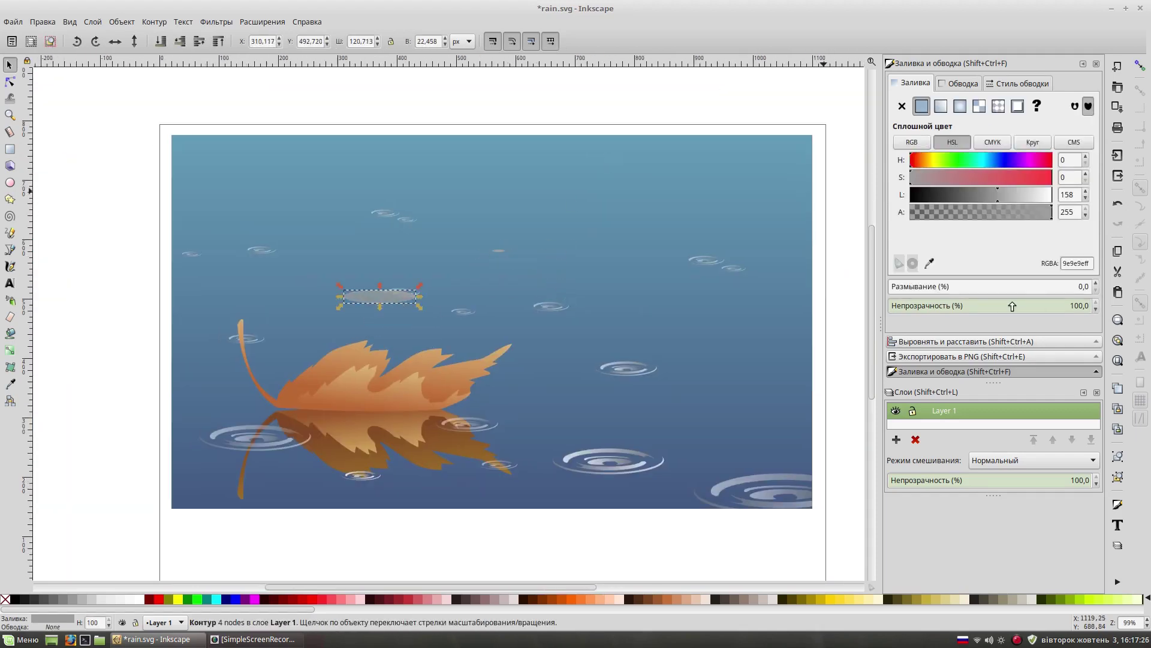
left_click(508, 516)
left_click_drag(364, 295, 369, 290)
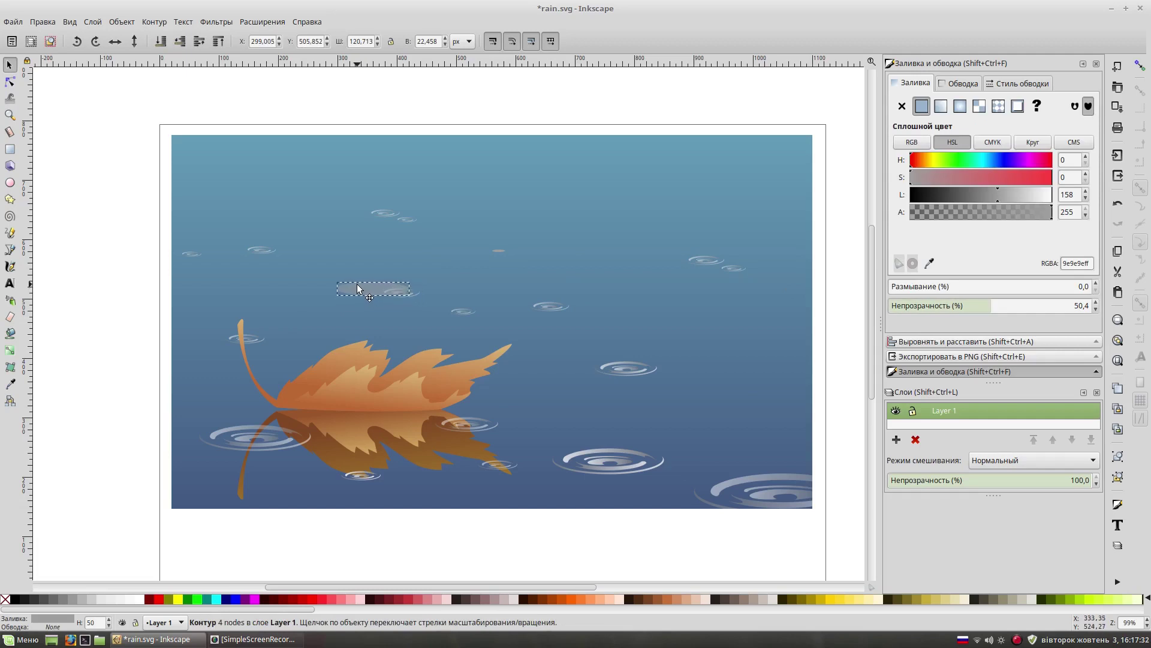
key("Escape")
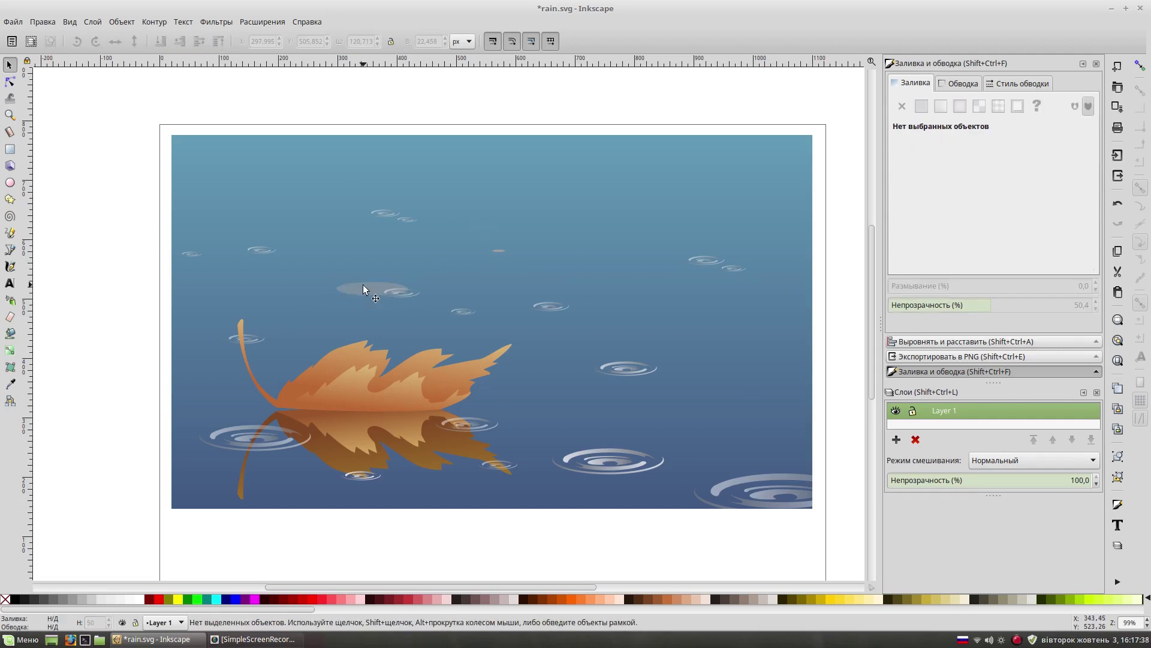
Move the wider ellipse onto the leaf reflection and stretch it toward the left edge.
left_click(500, 252)
left_click(150, 326)
left_click(365, 286)
mouse_move(366, 286)
left_mouse_down()
mouse_move(502, 447)
mouse_move(400, 451)
left_mouse_up()
key("Escape")
key("Escape")
scroll(577, 499, "down", 1)
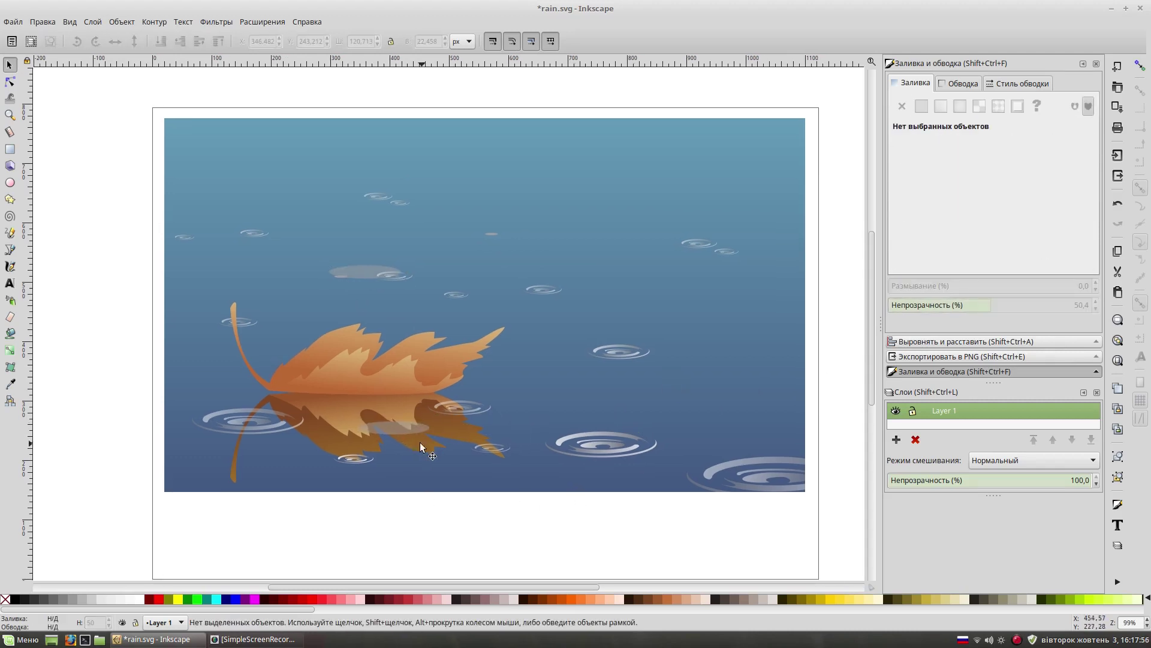
left_click(385, 427)
left_click_drag(240, 405, 153, 390)
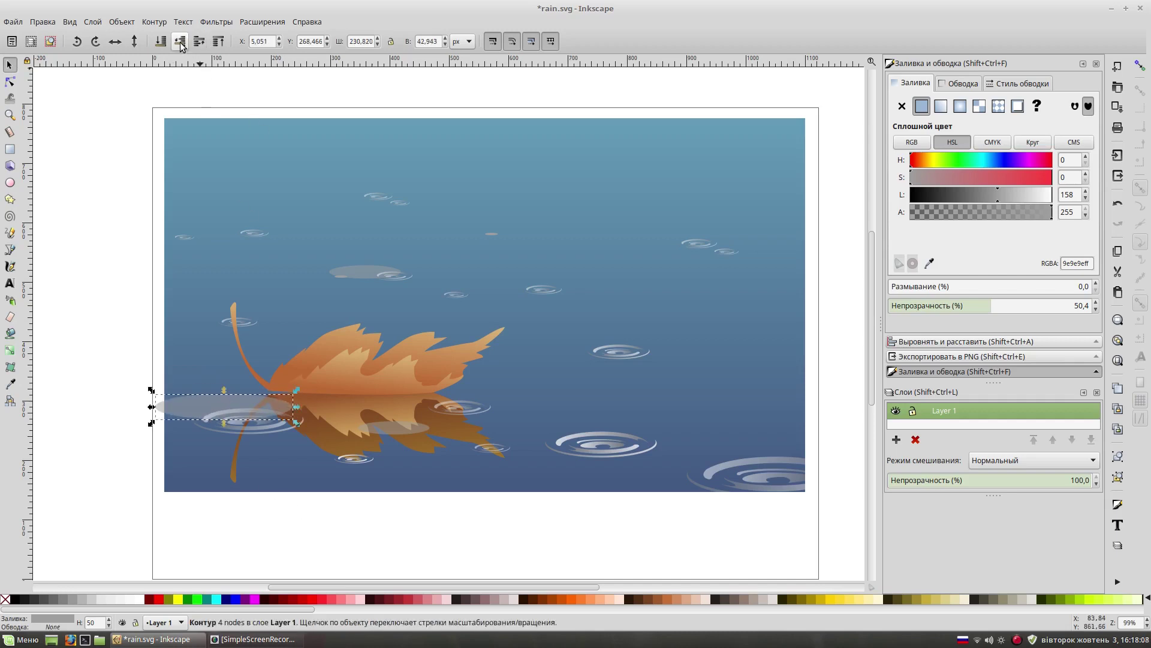
Move a grey ellipse to the water's right edge beside the other ellipse.
key("Escape")
left_click_drag(393, 432, 726, 355)
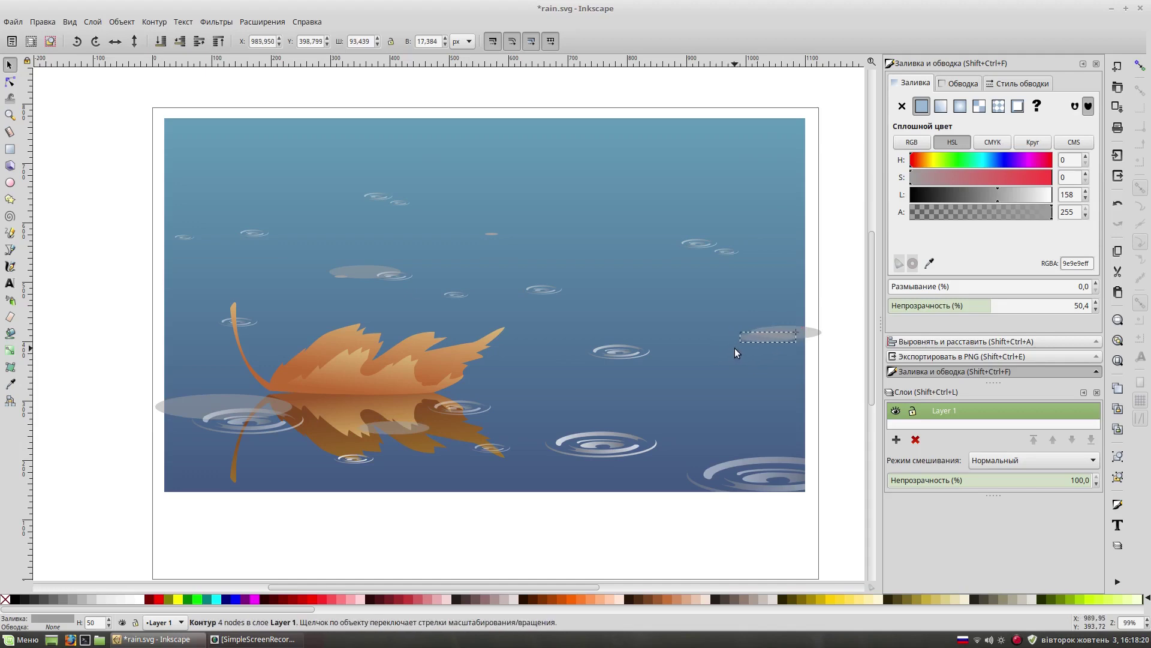
left_click_drag(737, 334, 727, 334)
left_click(826, 323)
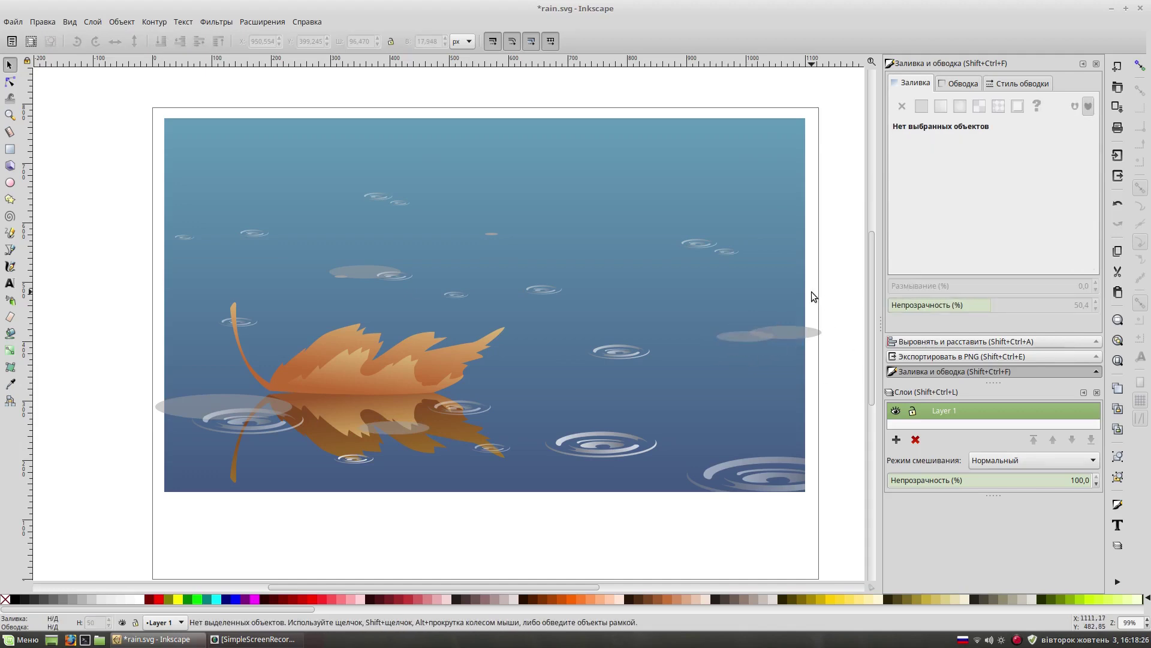
left_click(761, 332)
left_click_drag(760, 331, 785, 333)
left_click(831, 347)
Place a wide grey ellipse along the bottom right of the water.
left_click(191, 406)
left_click_drag(192, 406, 656, 489)
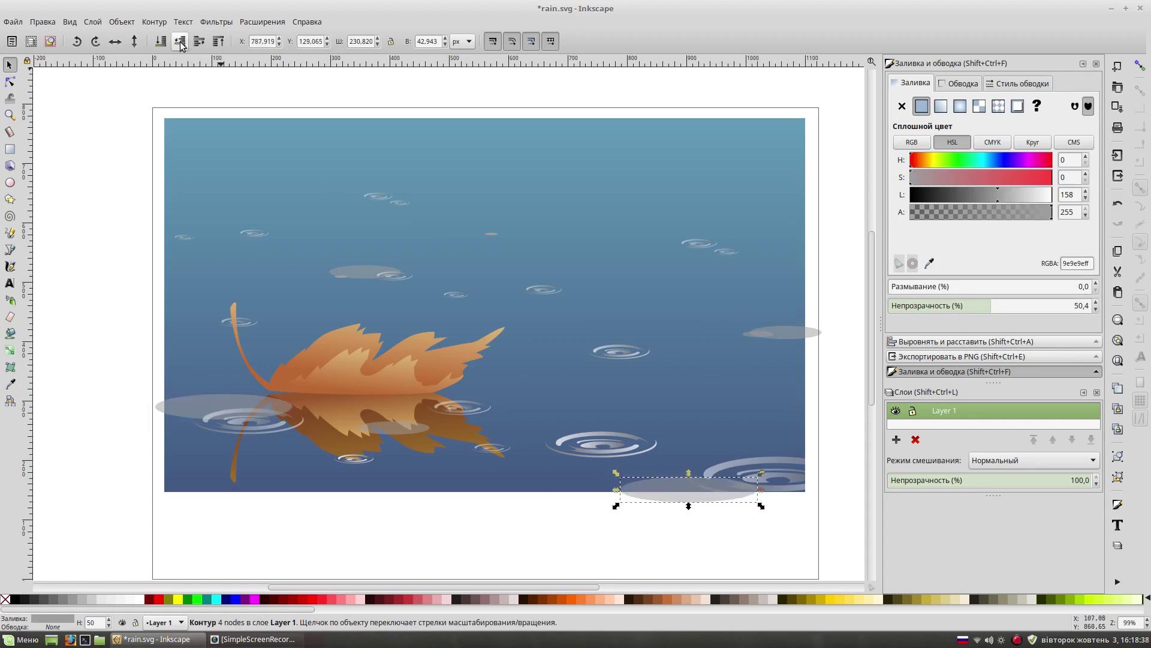
left_click(451, 521)
scroll(653, 313, "down", 1)
scroll(653, 314, "right", 1)
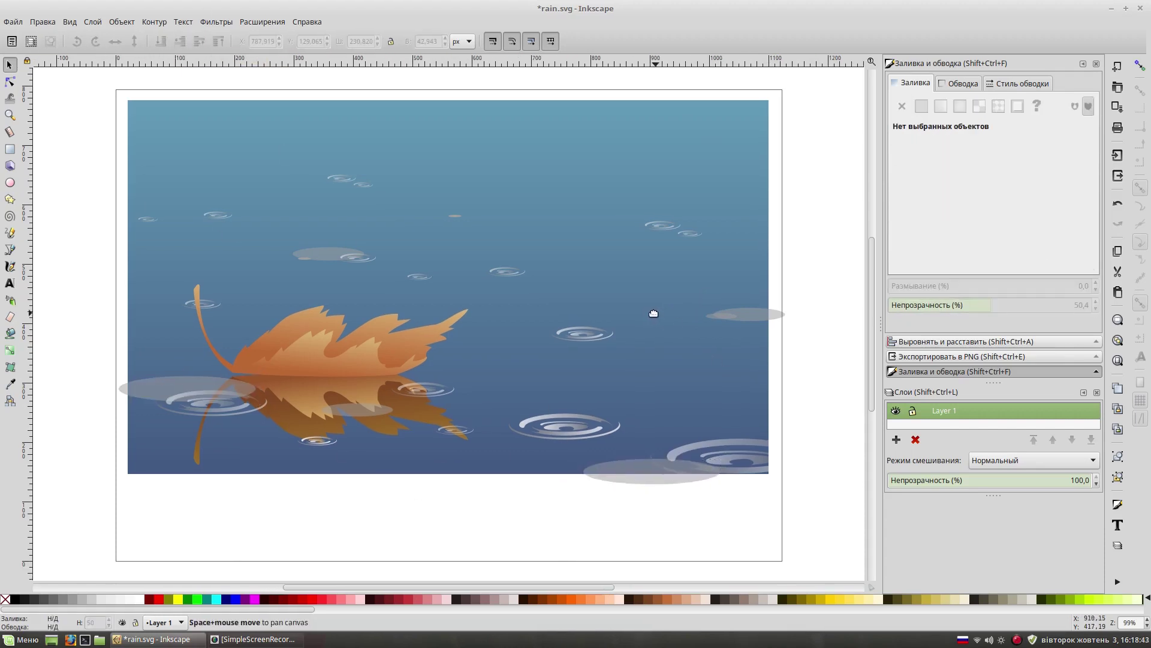
left_click(619, 466)
left_click(665, 538)
left_click(650, 467)
left_click(347, 513)
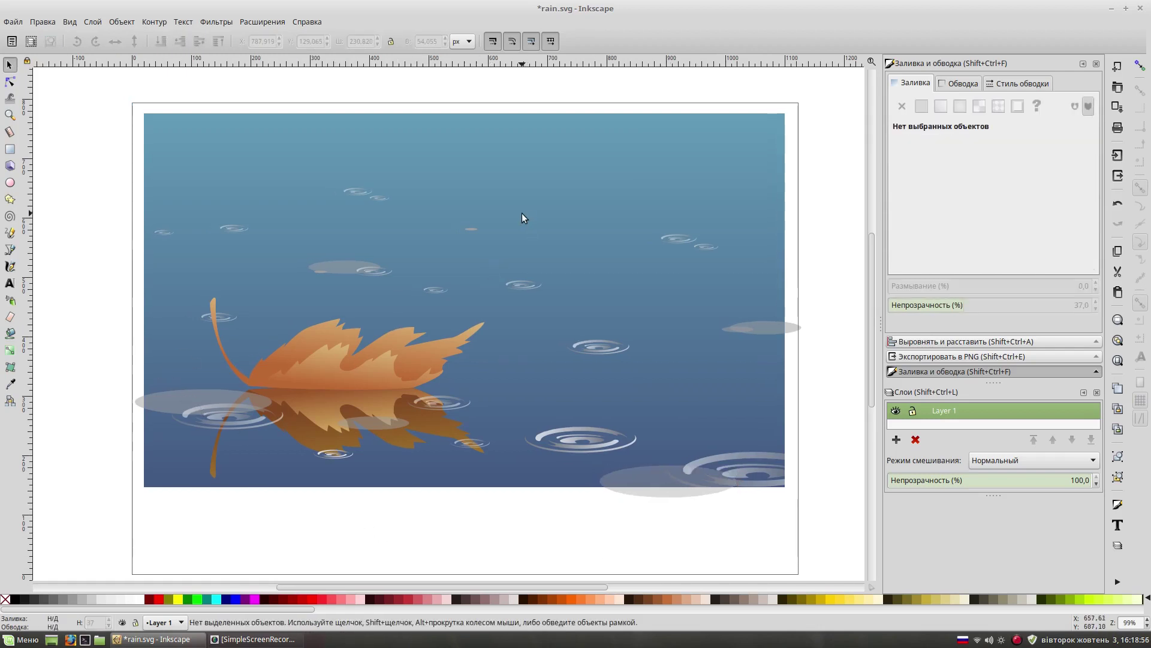
Change the background gradient's top stop to a lighter blue.
left_click(537, 142)
left_click(428, 113)
left_click_drag(988, 162, 1006, 199)
key("Escape")
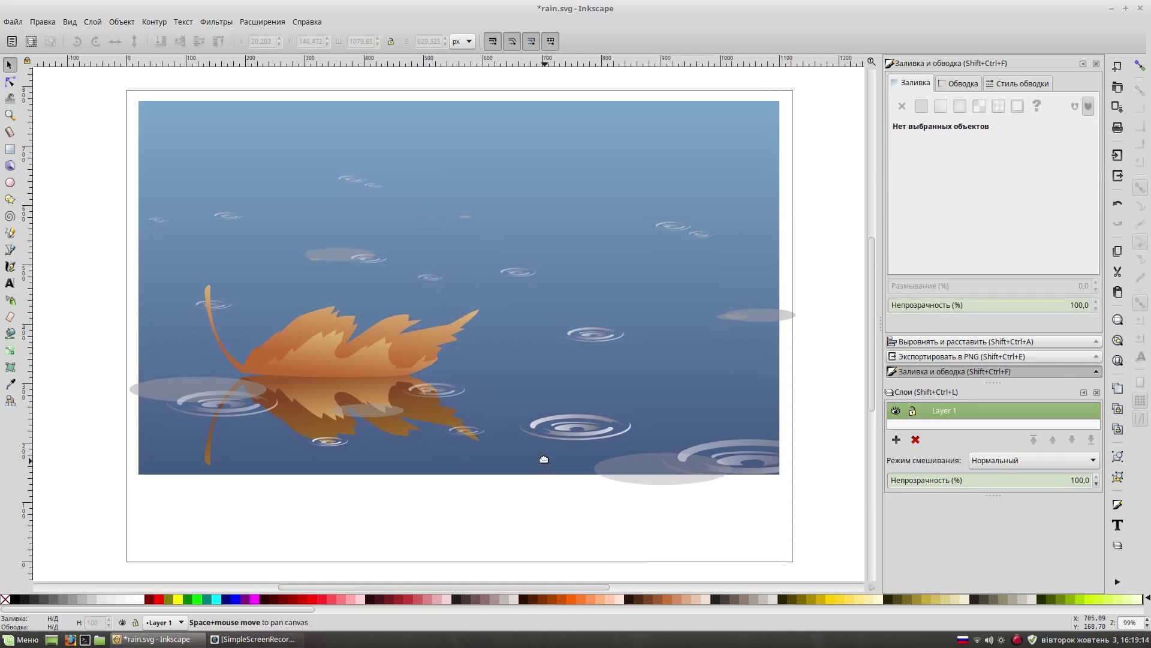
scroll(590, 464, "down", 1)
Slide the bottom ellipse left and shift the small ellipse down-left on the reflection.
left_click(593, 466)
mouse_move(624, 465)
left_mouse_down()
mouse_move(271, 465)
mouse_move(239, 449)
left_mouse_up()
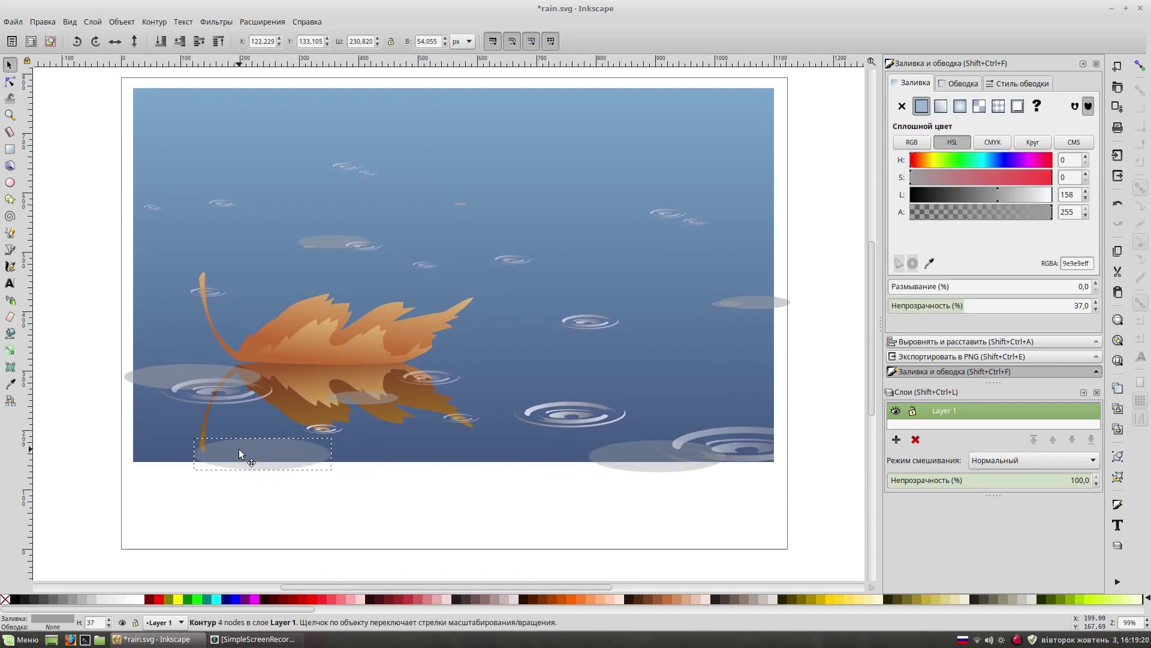
key("Escape")
left_click(360, 397)
left_click(359, 399)
left_click_drag(360, 399, 316, 447)
key("Escape")
Move the small ellipse onto open water and reselect the background gradient rectangle.
scroll(641, 434, "right", 1)
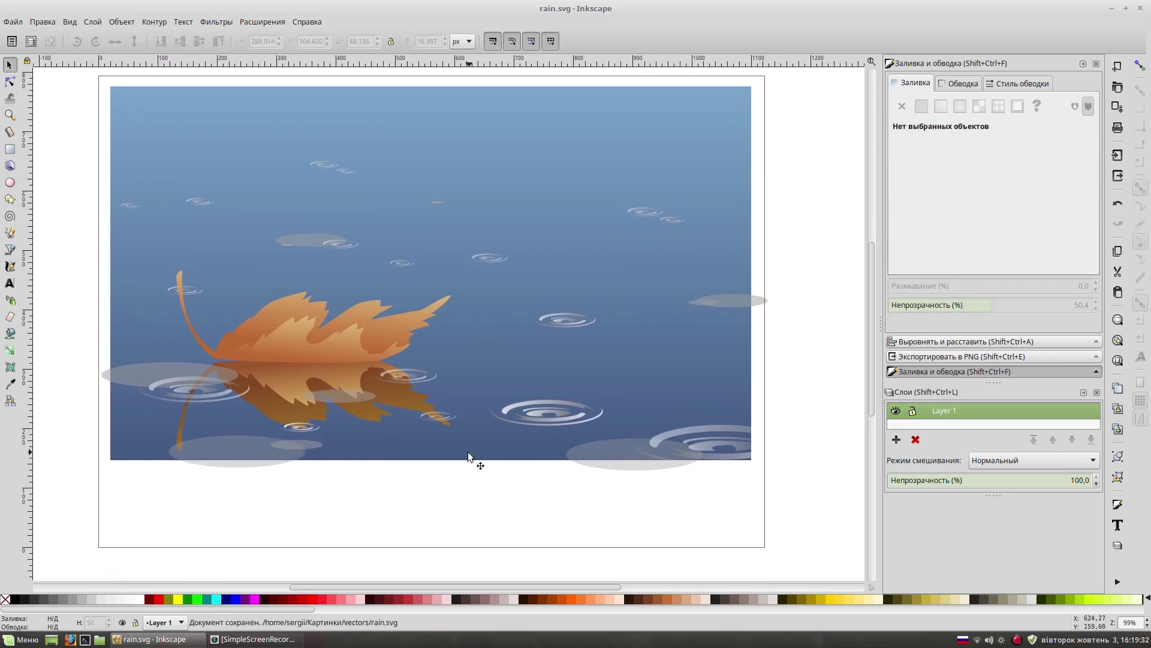
left_click(311, 445)
left_click_drag(310, 445, 520, 370)
key("Escape")
scroll(547, 527, "left", 1)
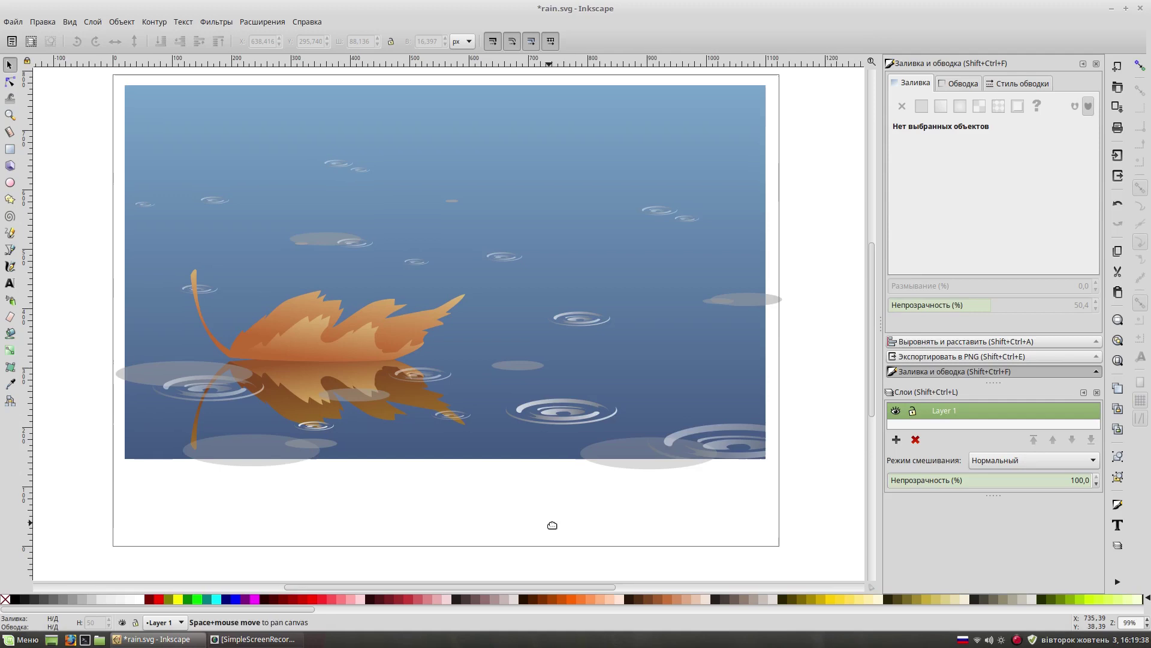
left_click(539, 152)
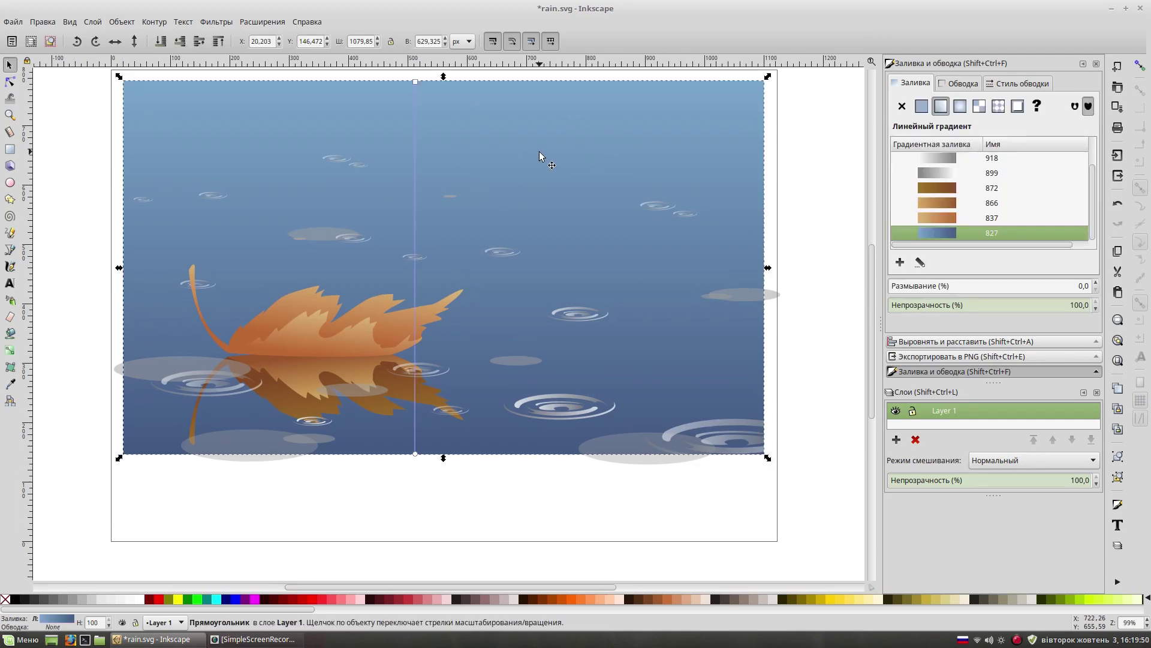
key("Home")
left_click(117, 371)
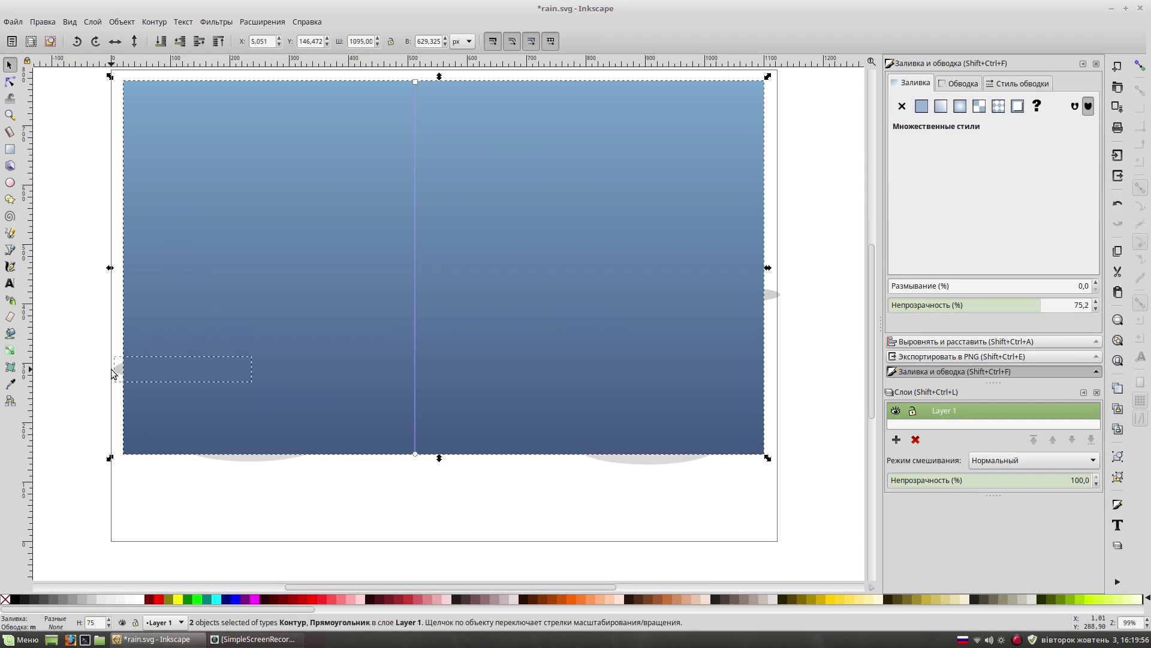
key("ctrl+z")
left_click(555, 167)
key("Home")
left_click(260, 460)
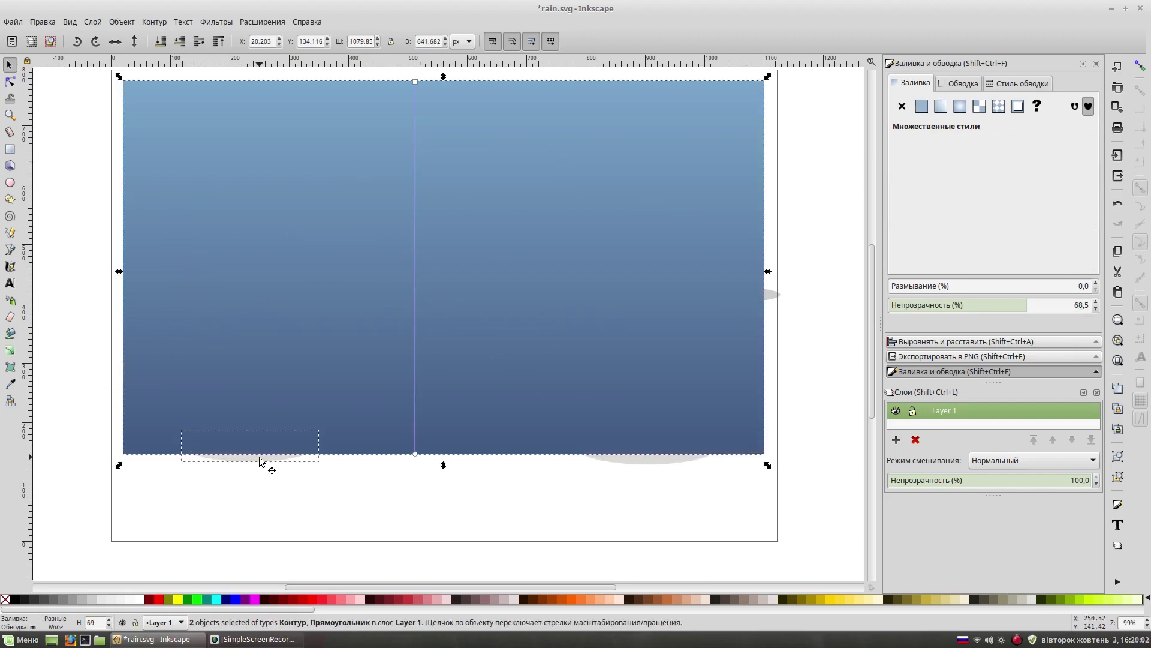
key("ctrl+z")
left_click(498, 154)
key("Home")
left_click(774, 301)
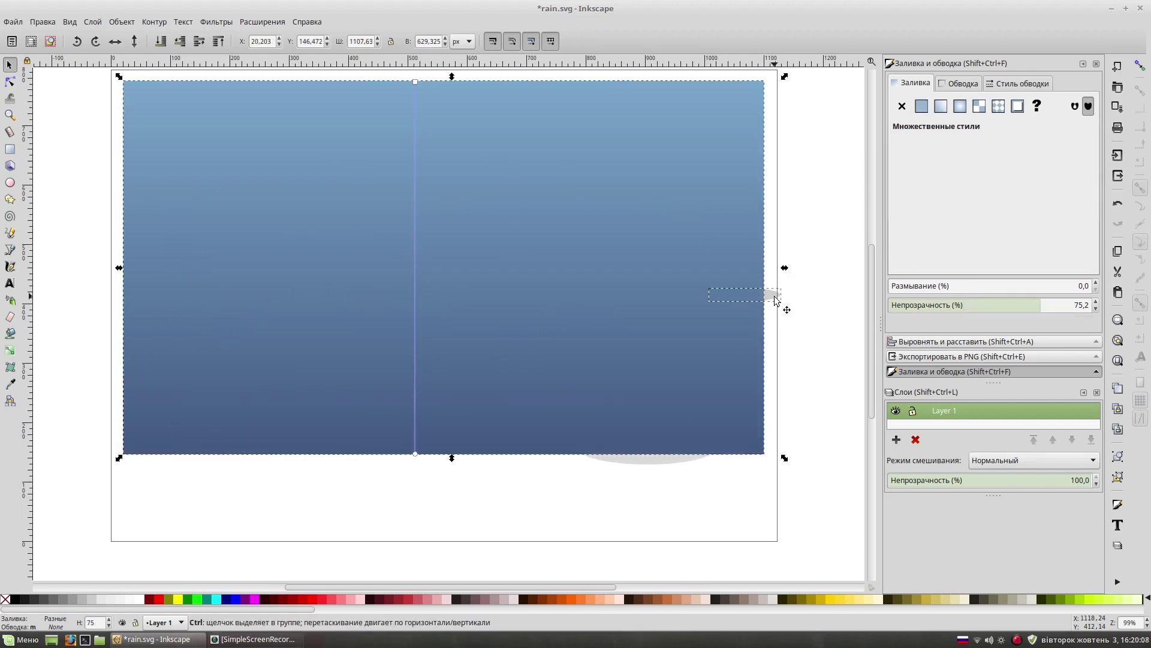
key("ctrl+z")
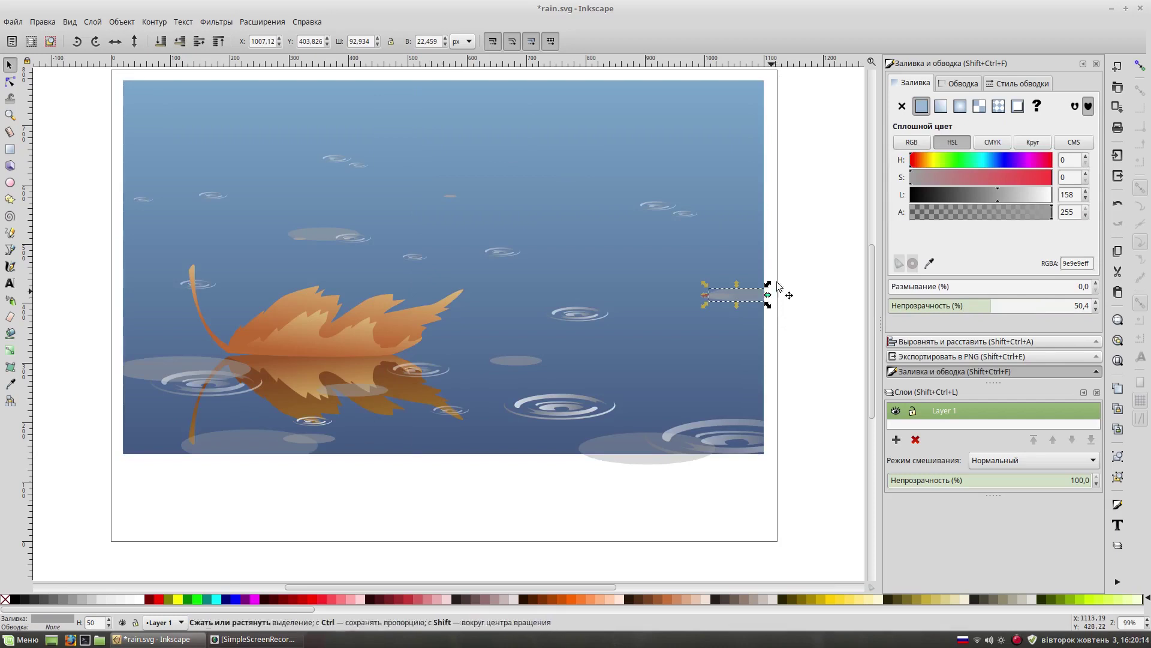
left_click(668, 136)
key("Home")
left_click(668, 467)
key("ctrl+z")
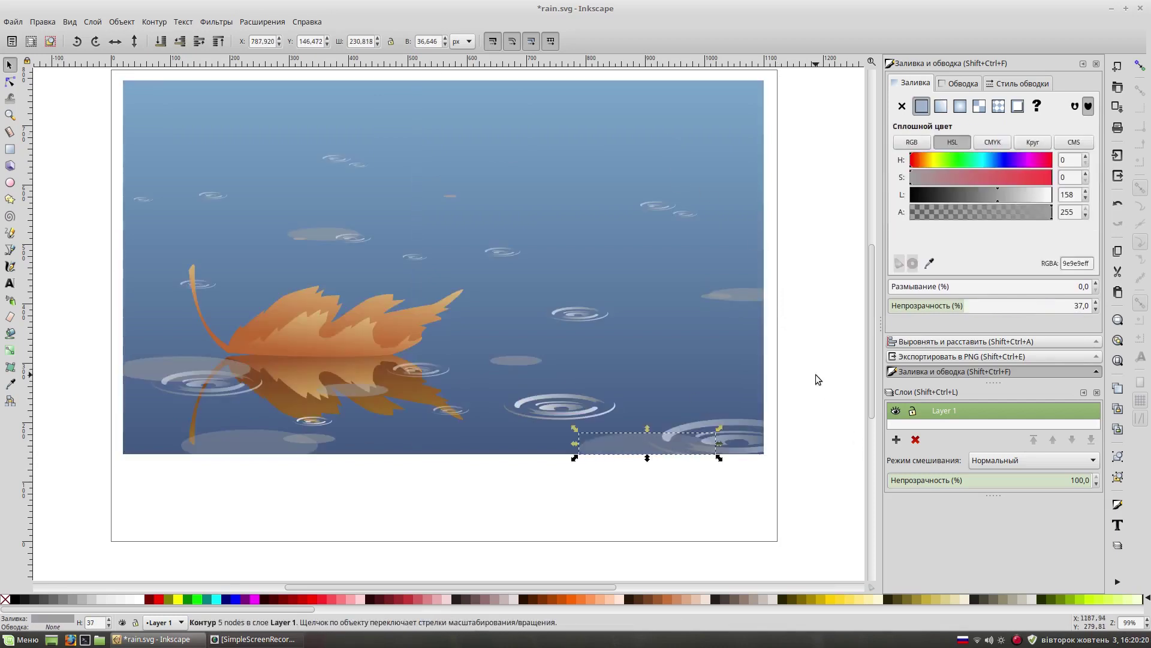
left_click(815, 384)
key("5")
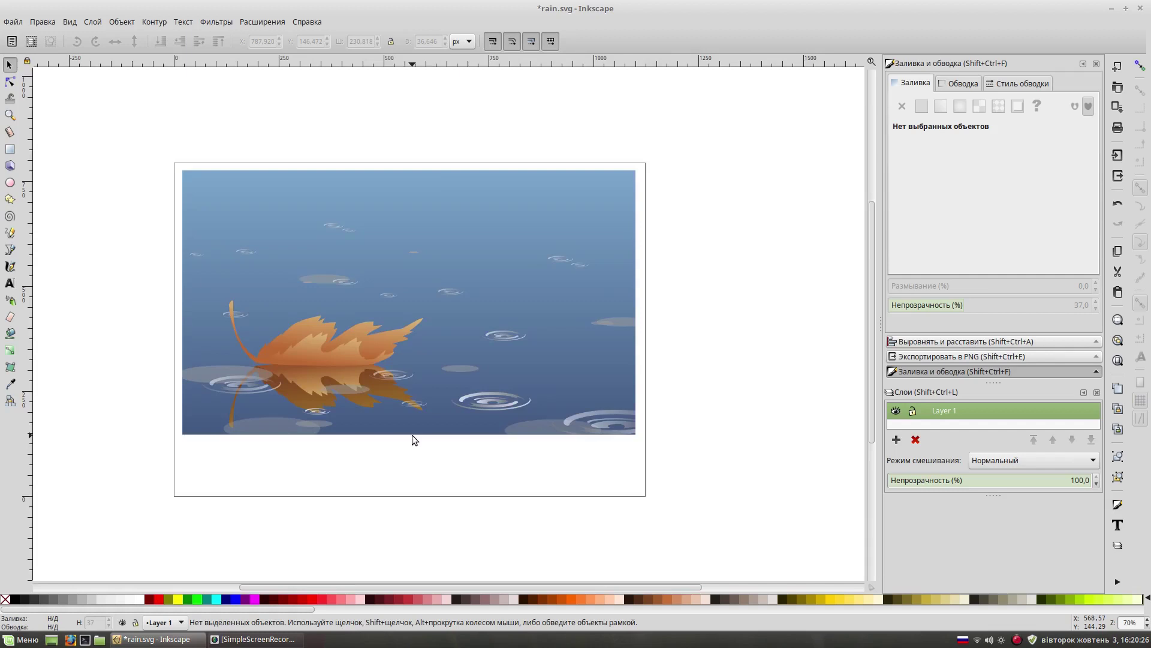
Darken one stop of the leaf's gradient to a deeper orange-brown by lowering its HSL lightness.
scroll(309, 306, "up", 2)
left_click(315, 351)
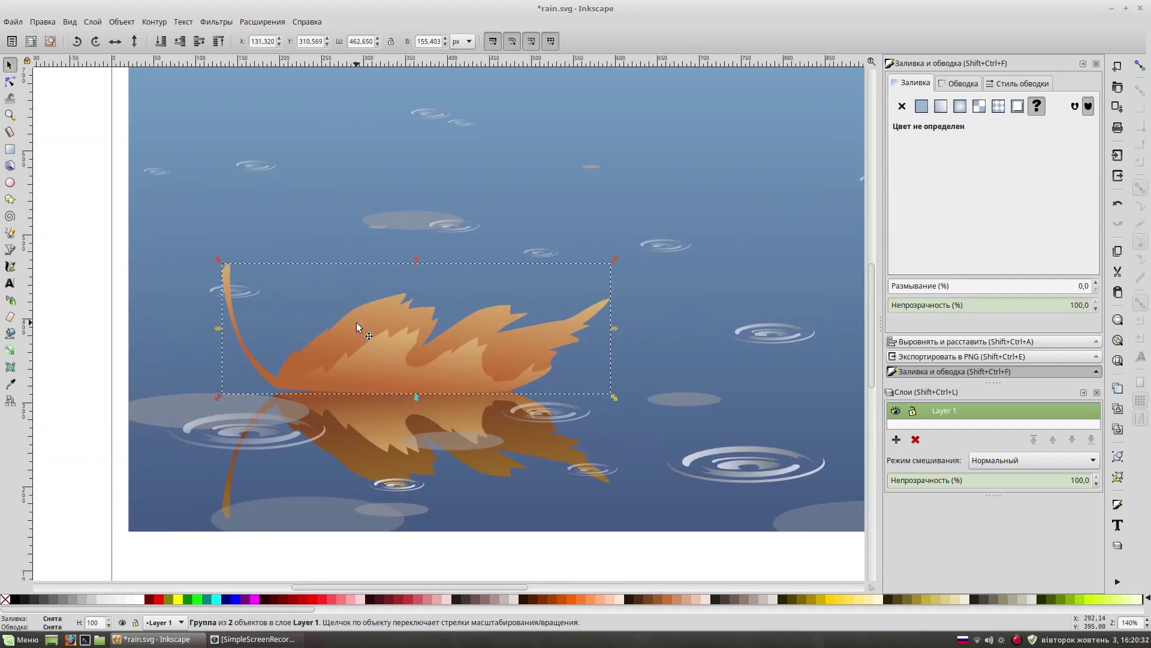
key("g")
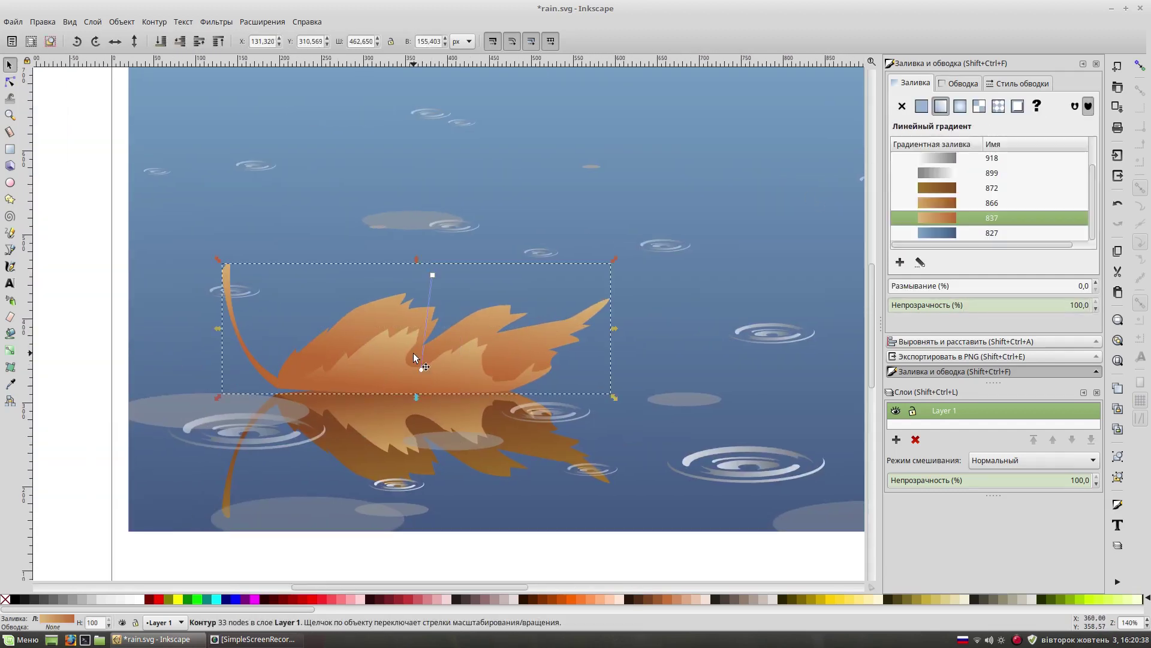
left_click(421, 370)
left_click(972, 195)
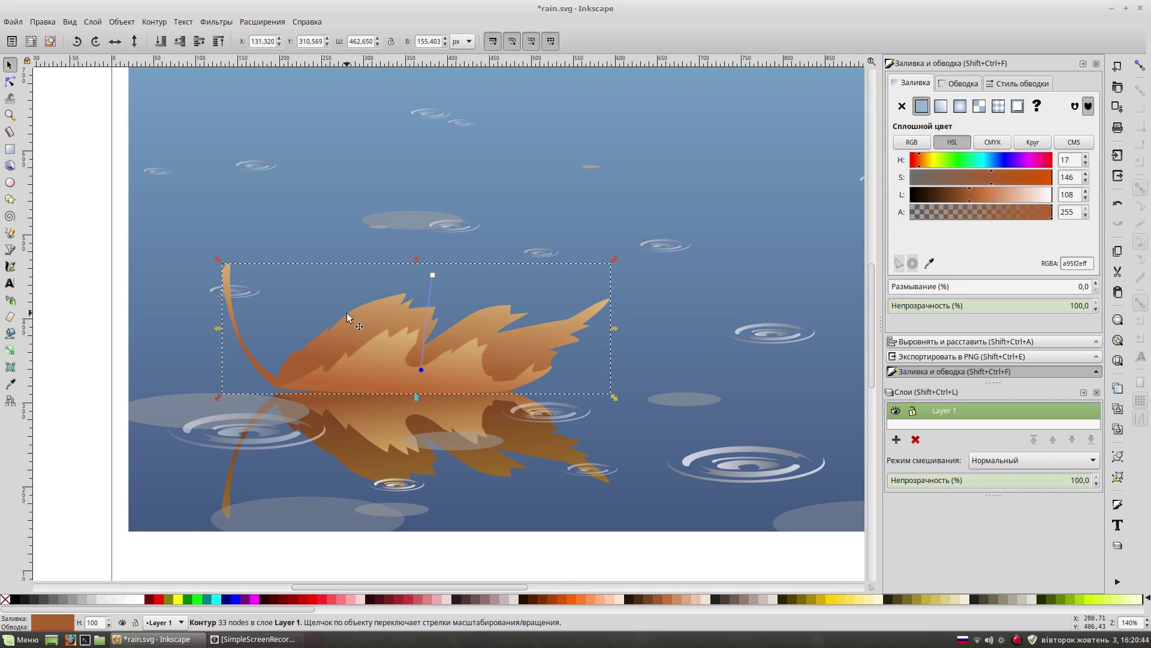
Check the background rectangle's gradient colours, then save the drawing as rain.svg.
left_click(107, 359)
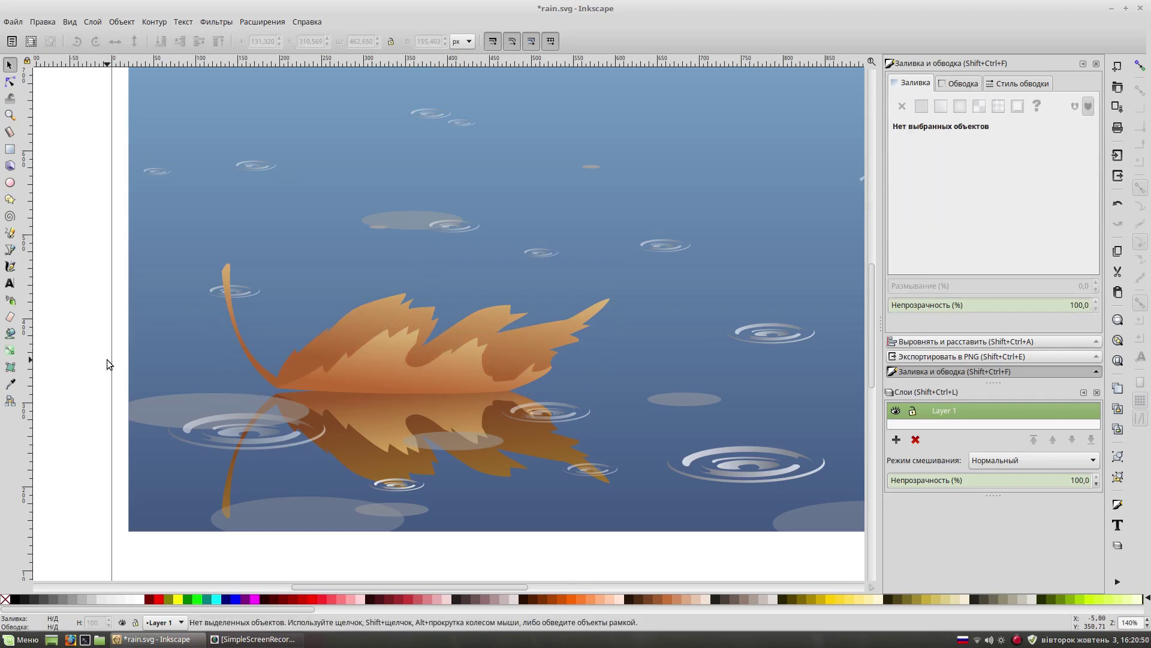
key("minus")
scroll(476, 441, "right", 2)
scroll(575, 408, "up", 1)
left_click(497, 437)
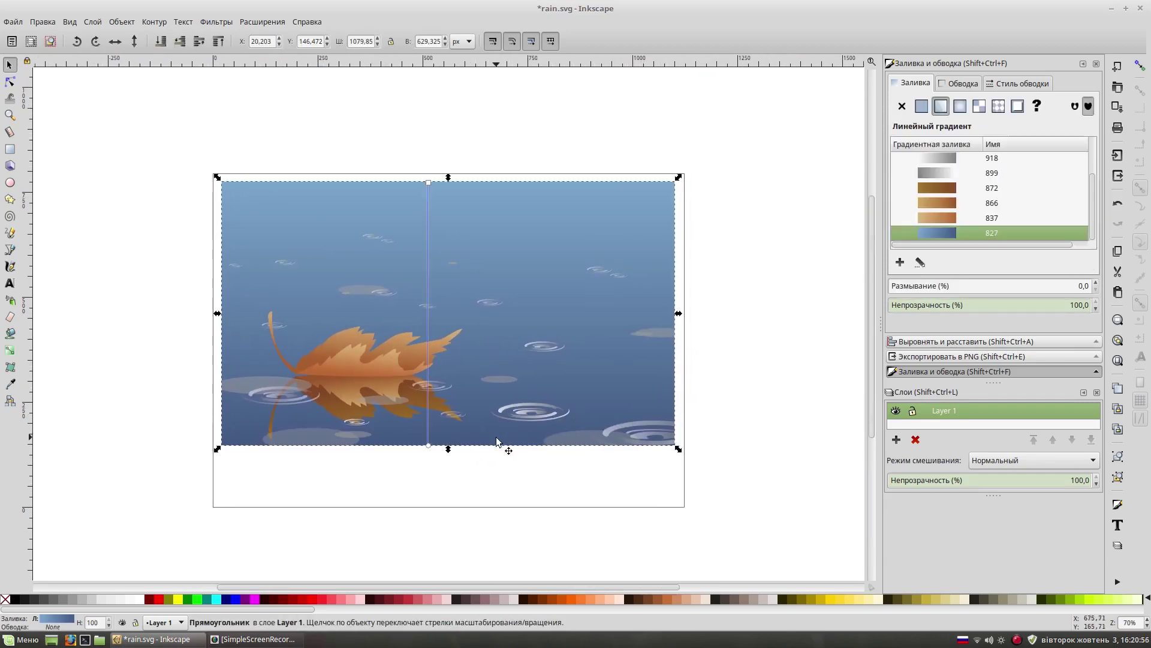
left_click(429, 448)
left_click(781, 465)
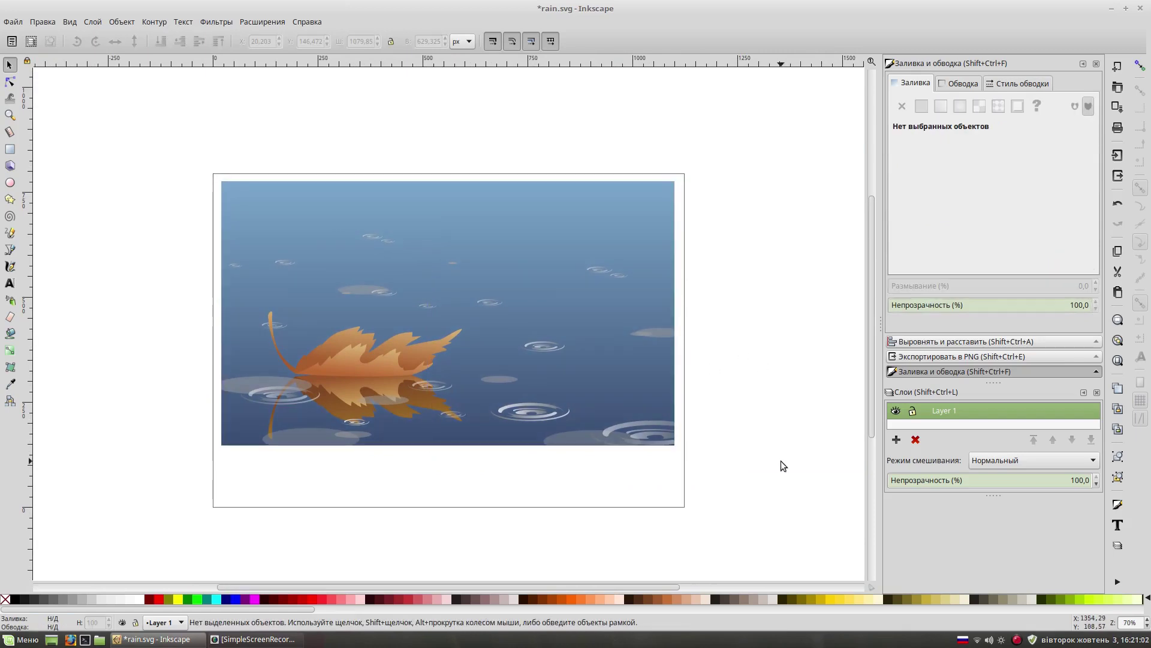
key("ctrl+s")
Move, stretch and tilt the small grey shape into a steep, fully opaque diagonal streak.
key("plus")
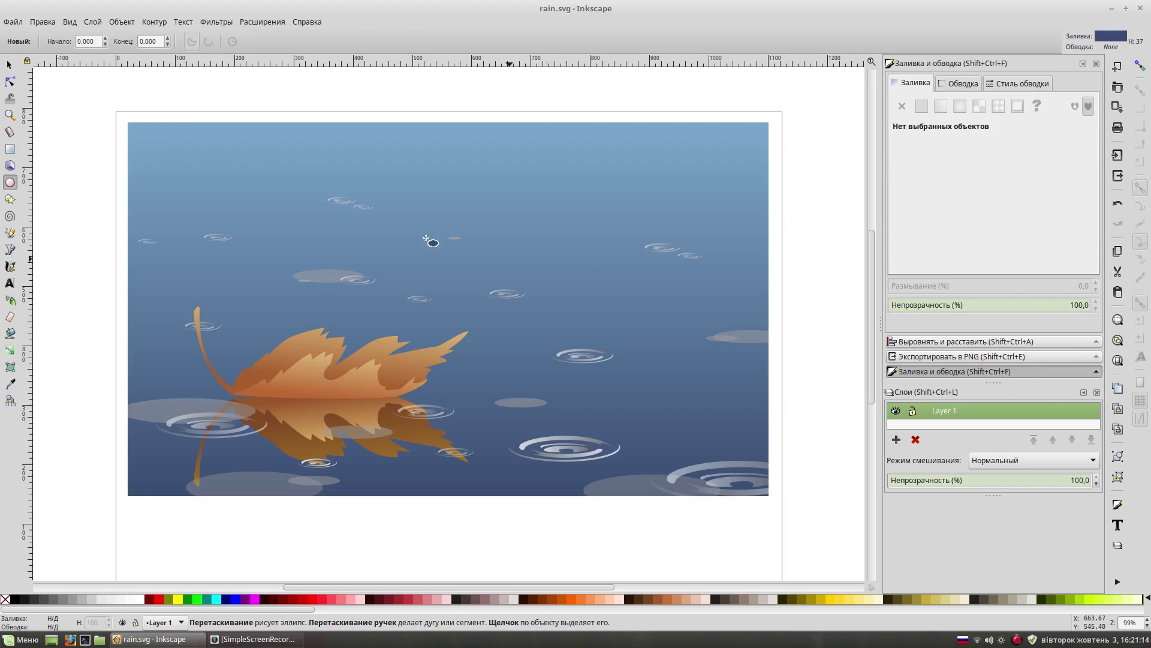
left_click(326, 279)
mouse_move(327, 278)
left_mouse_down()
mouse_move(609, 260)
mouse_move(567, 184)
left_mouse_up()
left_click(610, 260)
left_click_drag(545, 228, 551, 180)
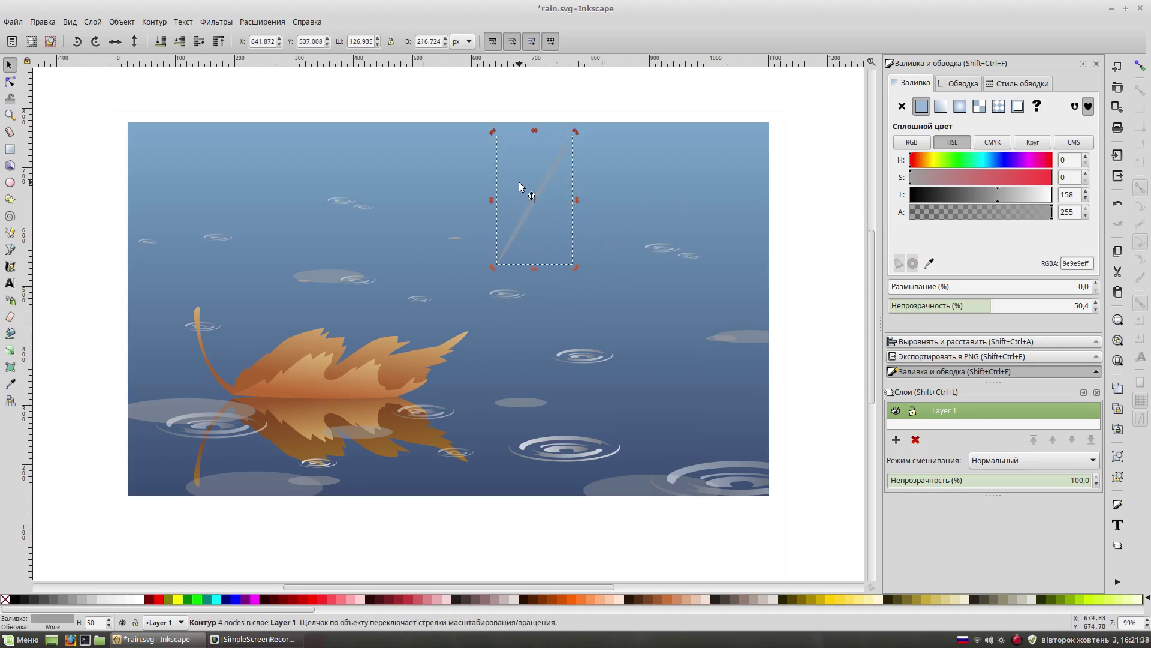
left_click_drag(990, 309, 1121, 295)
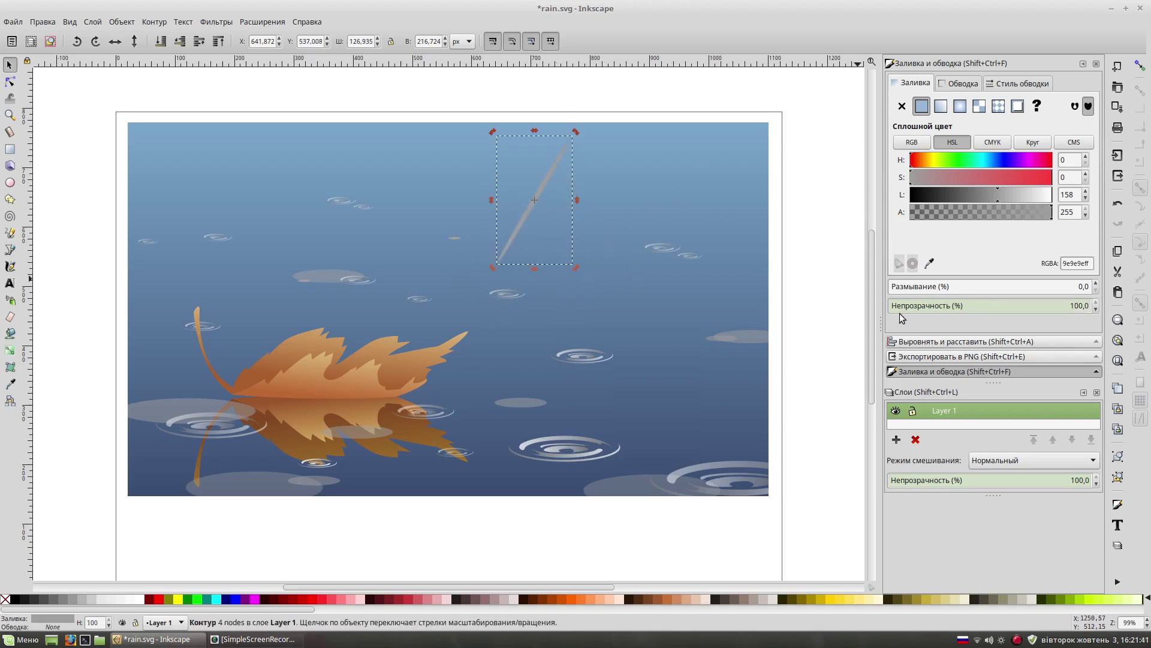
Fill the streak with its own linear gradient, with an opaque lower stop and a white middle stop.
left_click(941, 111)
left_click(571, 138)
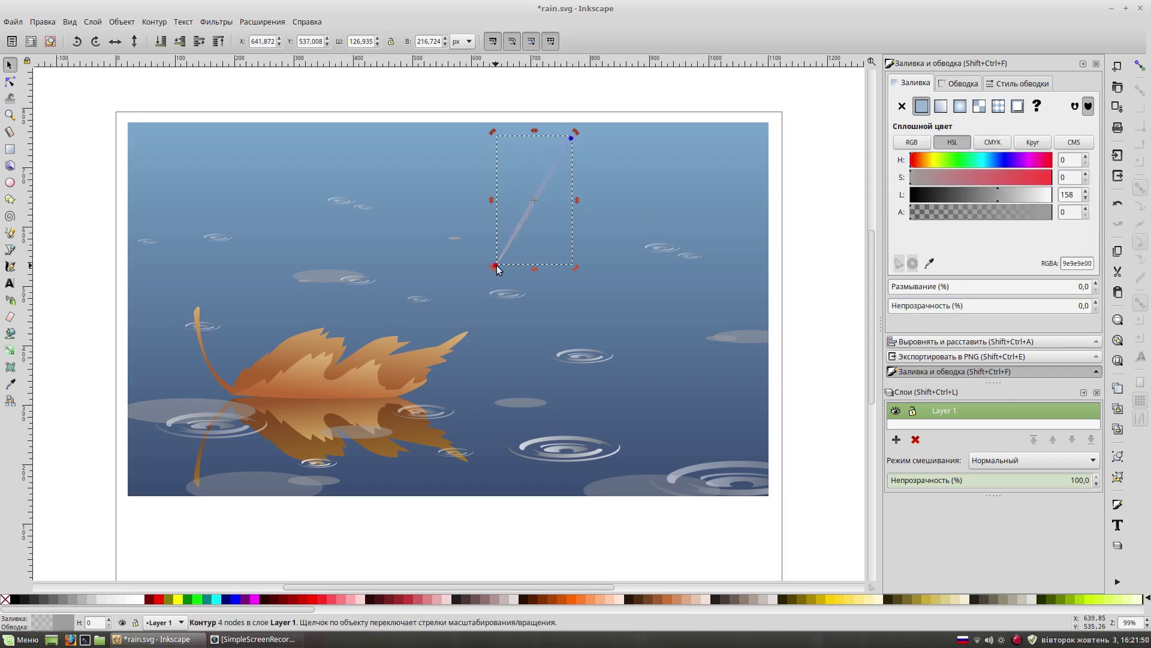
left_click(1086, 306)
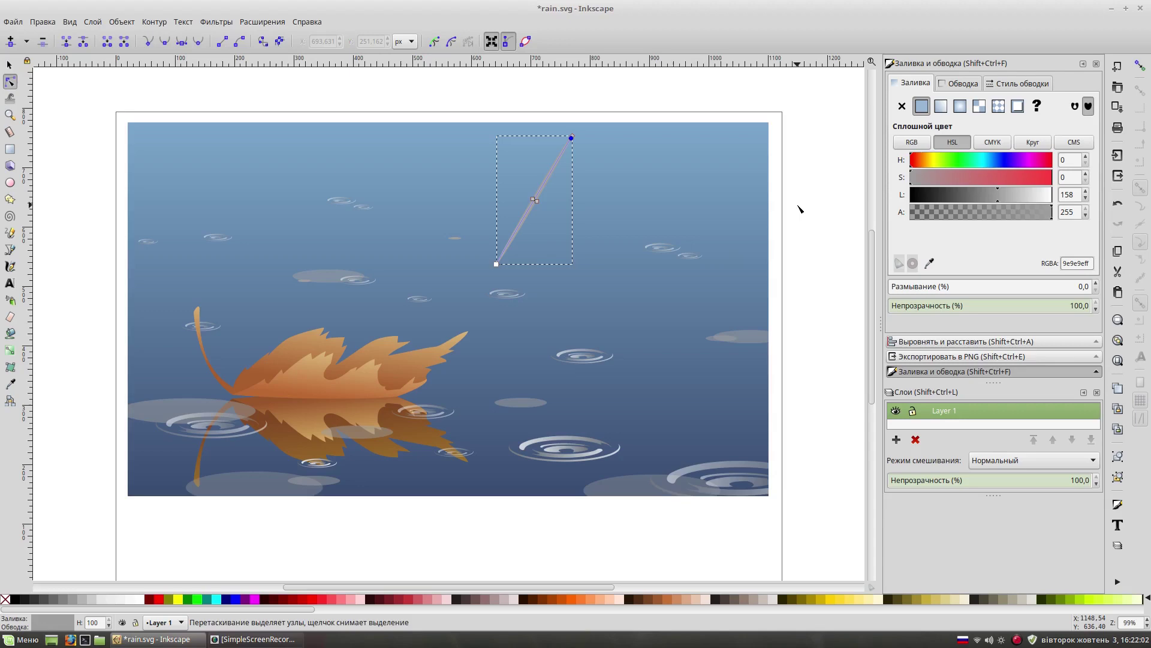
key("plus")
key("plus")
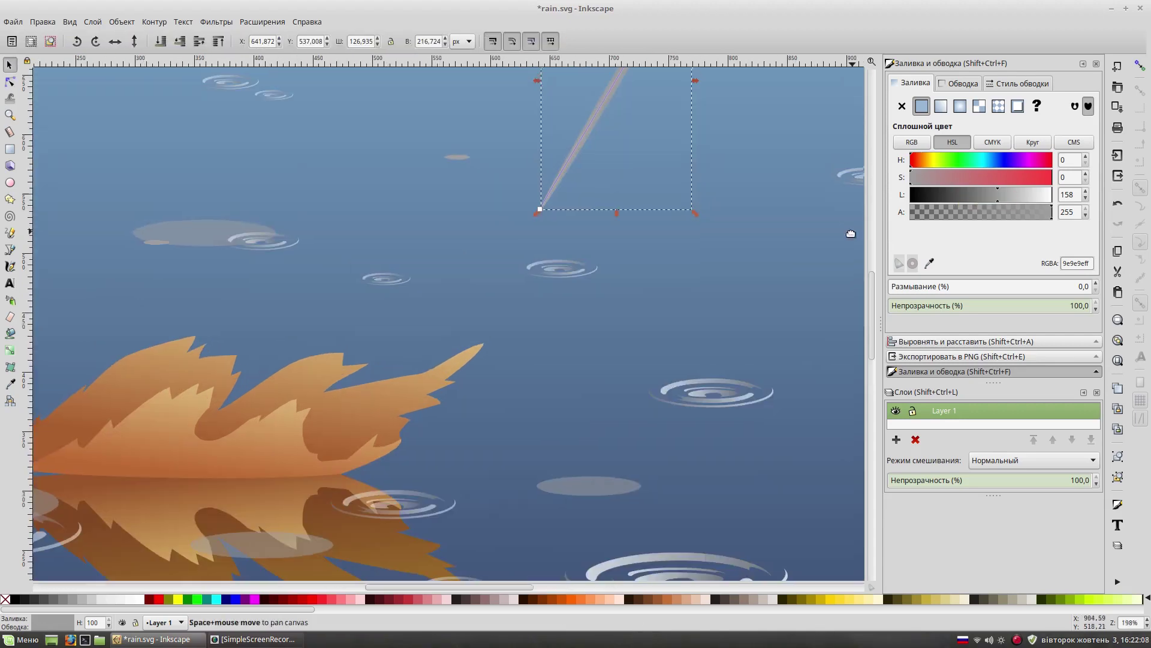
left_click(937, 108)
key("g")
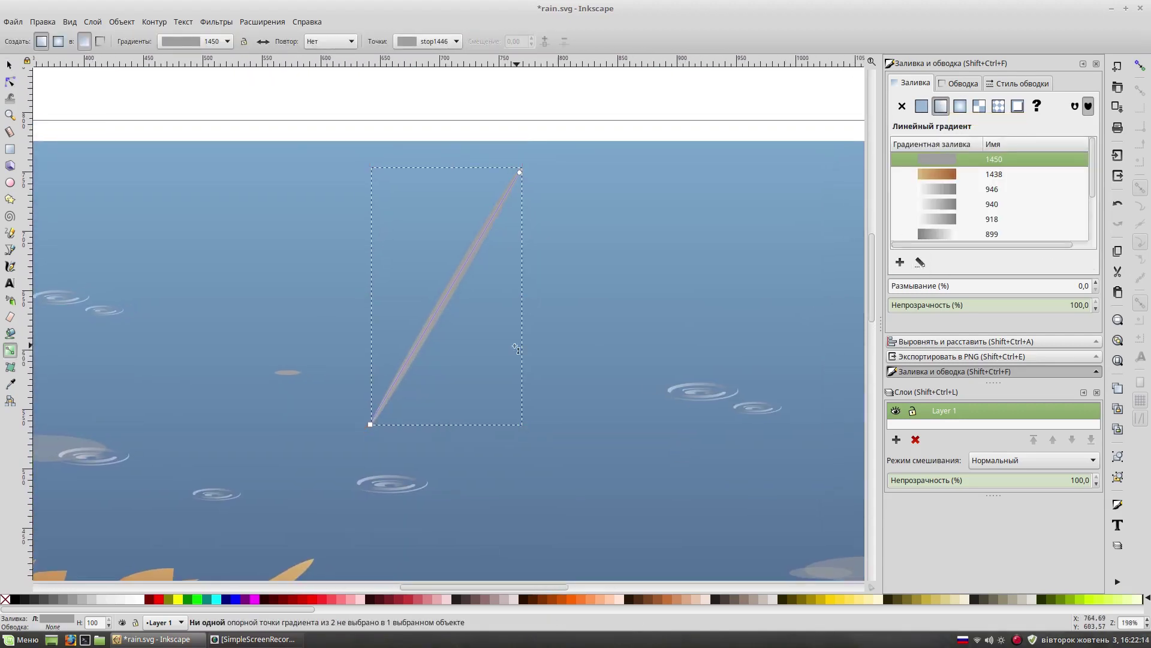
left_click(900, 263)
double_click(448, 294)
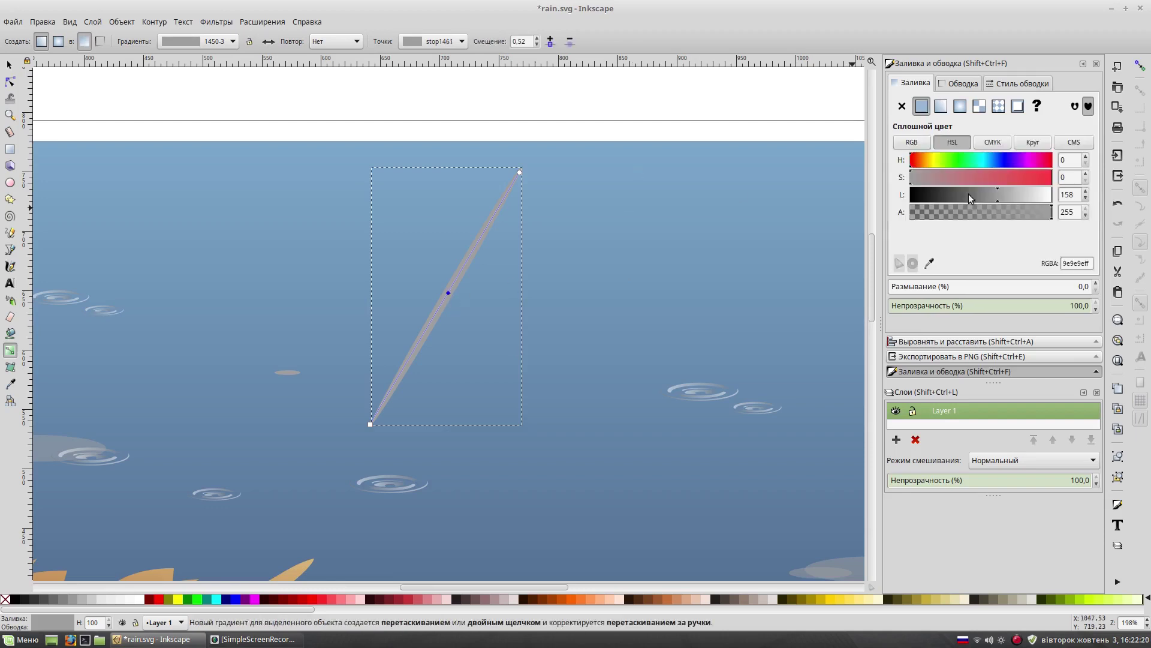
left_click_drag(969, 194, 1060, 200)
key("s")
Lower the streak's opacity to about 30.
key("minus")
key("minus")
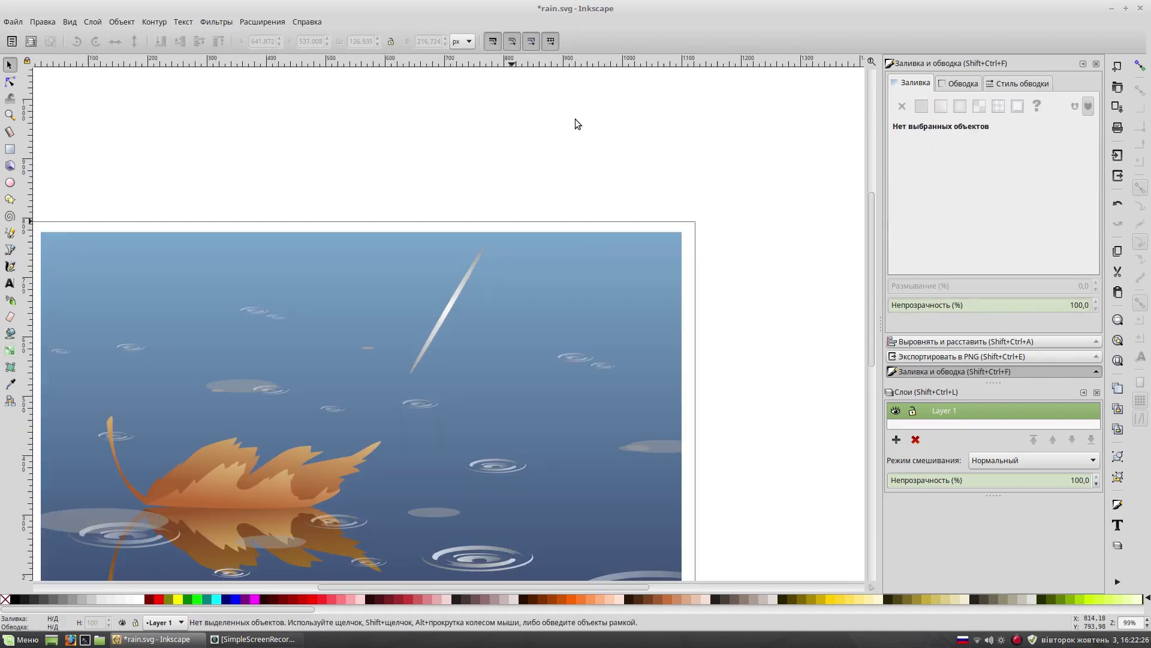
scroll(573, 239, "down", 3)
scroll(574, 239, "left", 4)
left_click(977, 305)
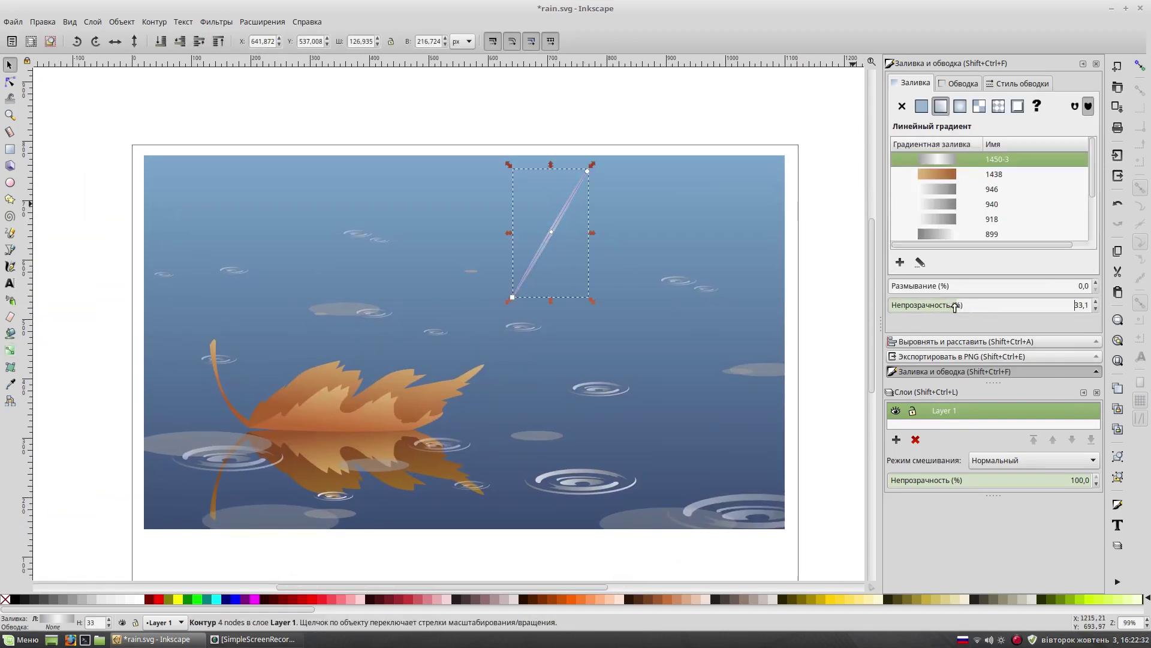
left_click_drag(955, 306, 951, 306)
left_click(819, 318)
scroll(819, 318, "down", 2)
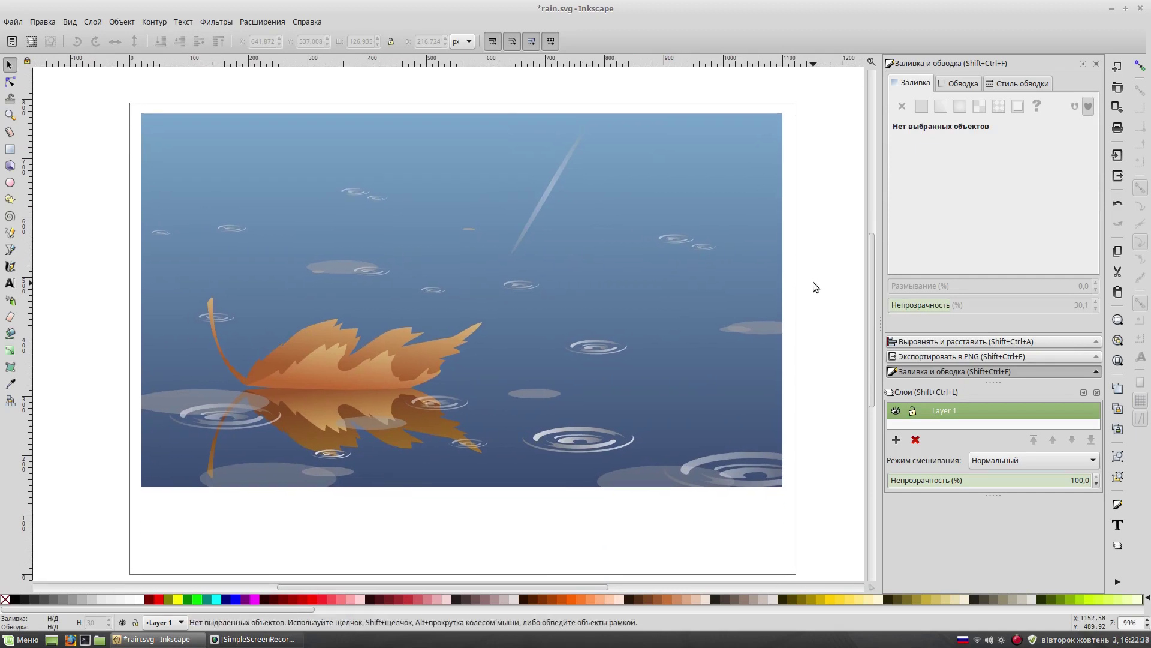
Move the rain streak down-right and adjust its length and width.
left_click(547, 193)
left_click_drag(547, 195, 605, 250)
left_click_drag(648, 175, 675, 129)
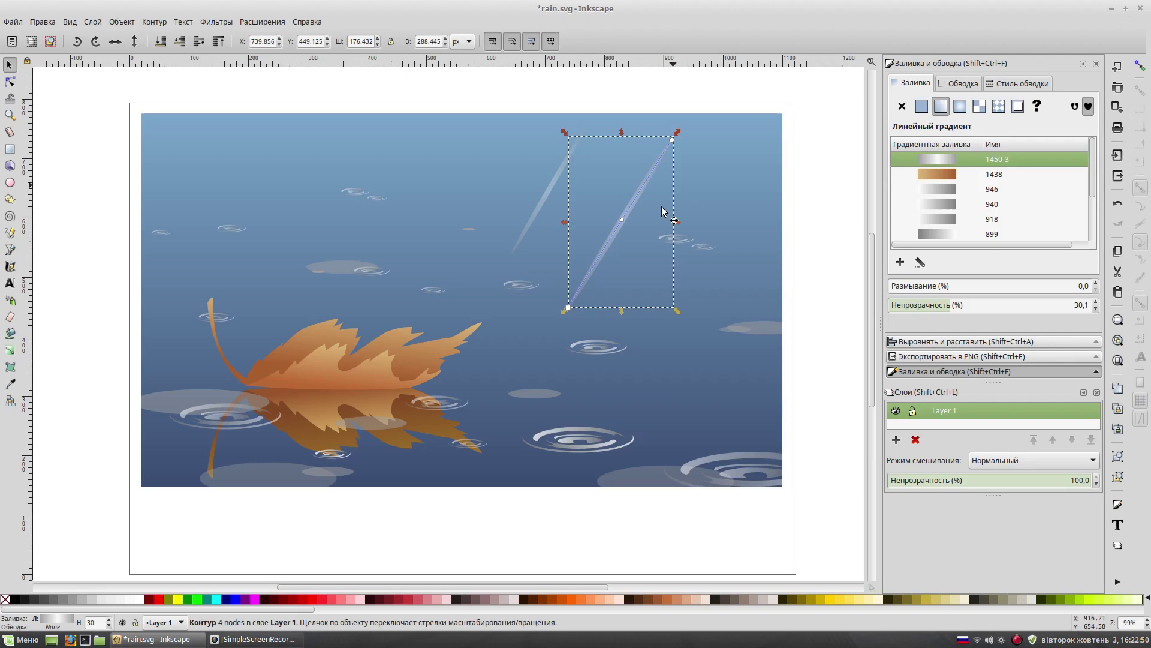
left_click(824, 139)
scroll(632, 203, "up", 1)
scroll(632, 204, "right", 1)
left_click(650, 147)
left_click_drag(682, 190, 625, 175)
left_click(635, 101)
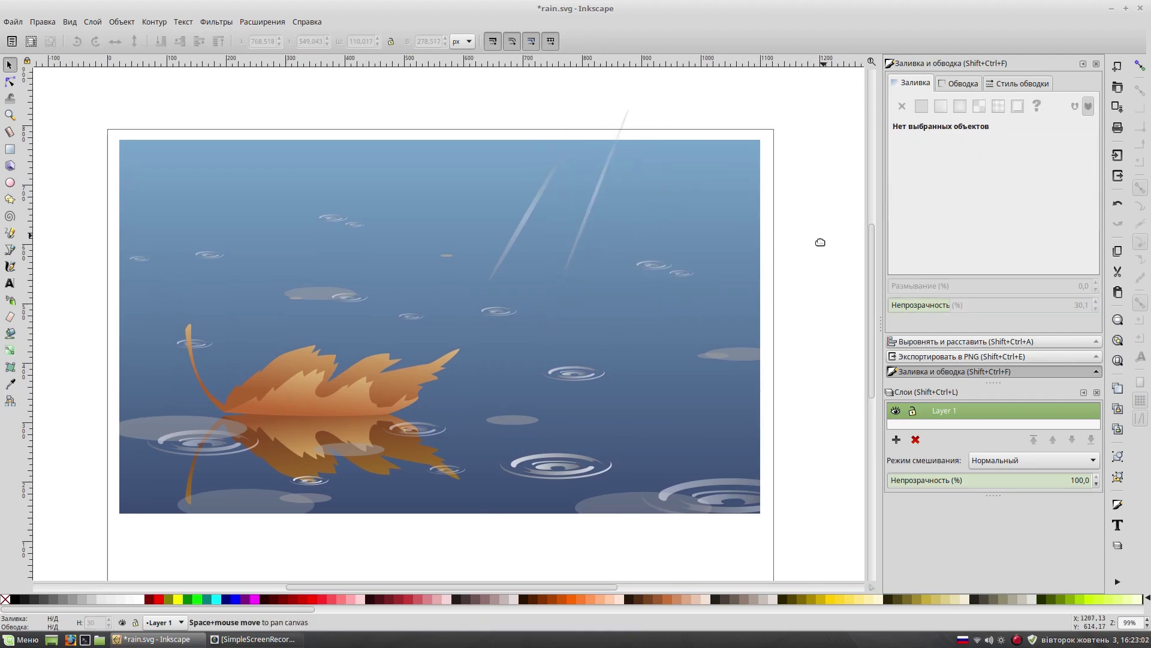
scroll(596, 196, "up", 1)
left_click(595, 196)
left_click_drag(627, 121, 641, 123)
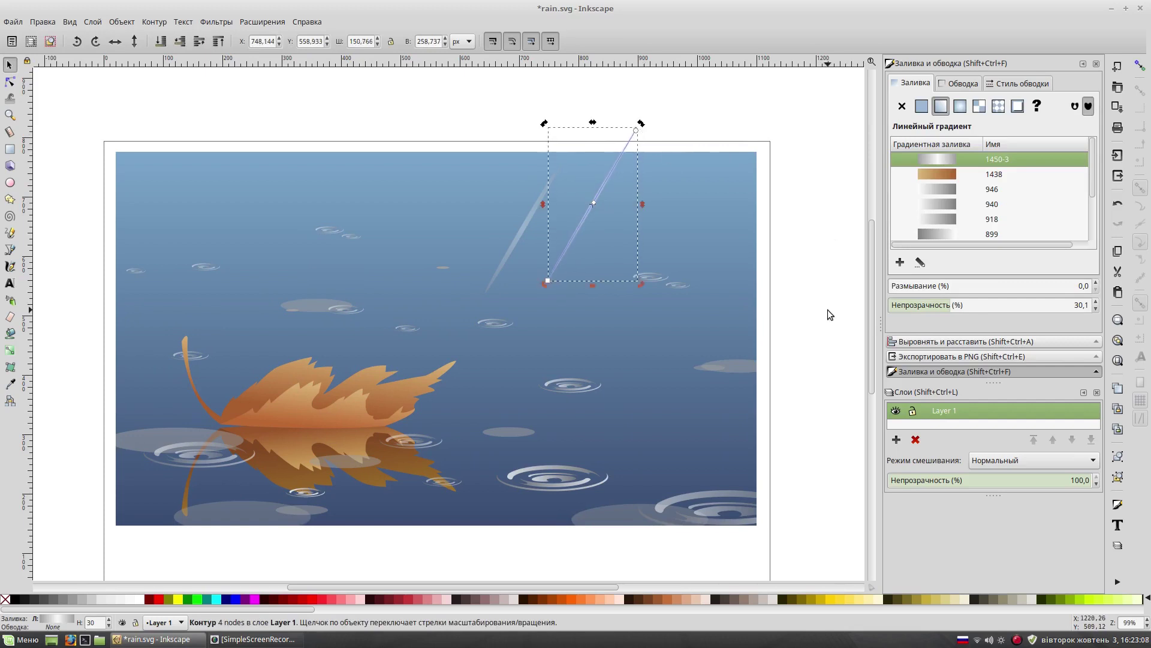
Duplicate the streak, placing the copy lower-left and the original further up-left.
key("ctrl+d")
left_click_drag(594, 238, 424, 255)
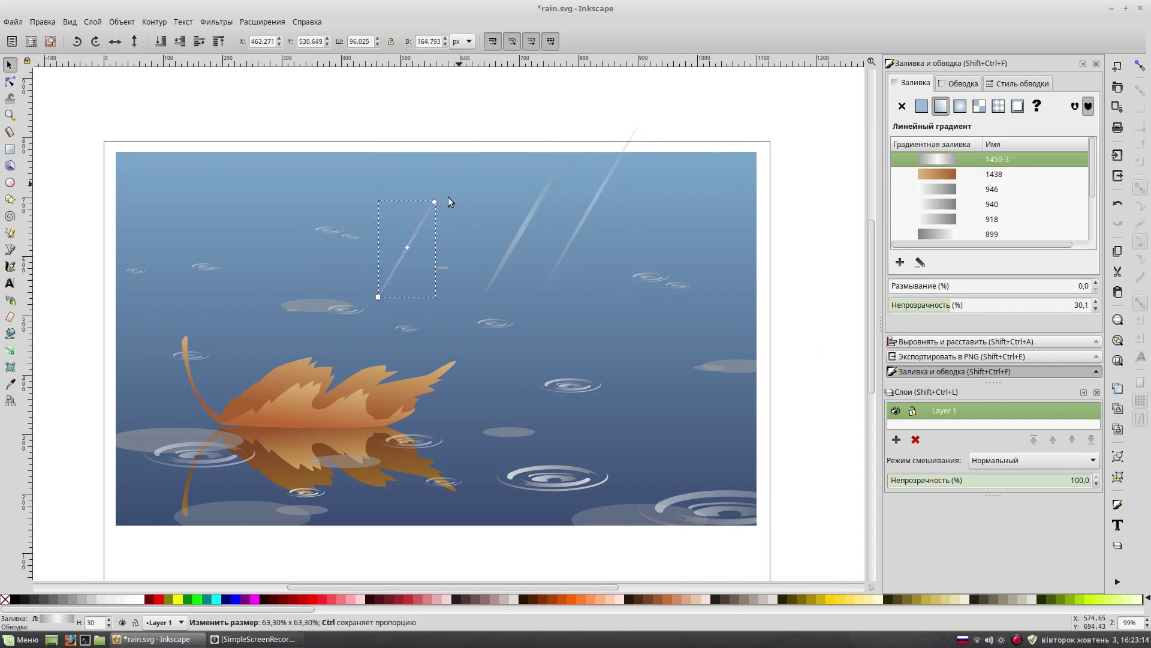
left_click(813, 319)
scroll(630, 152, "down", 1)
left_click(611, 174)
left_click_drag(611, 174, 555, 139)
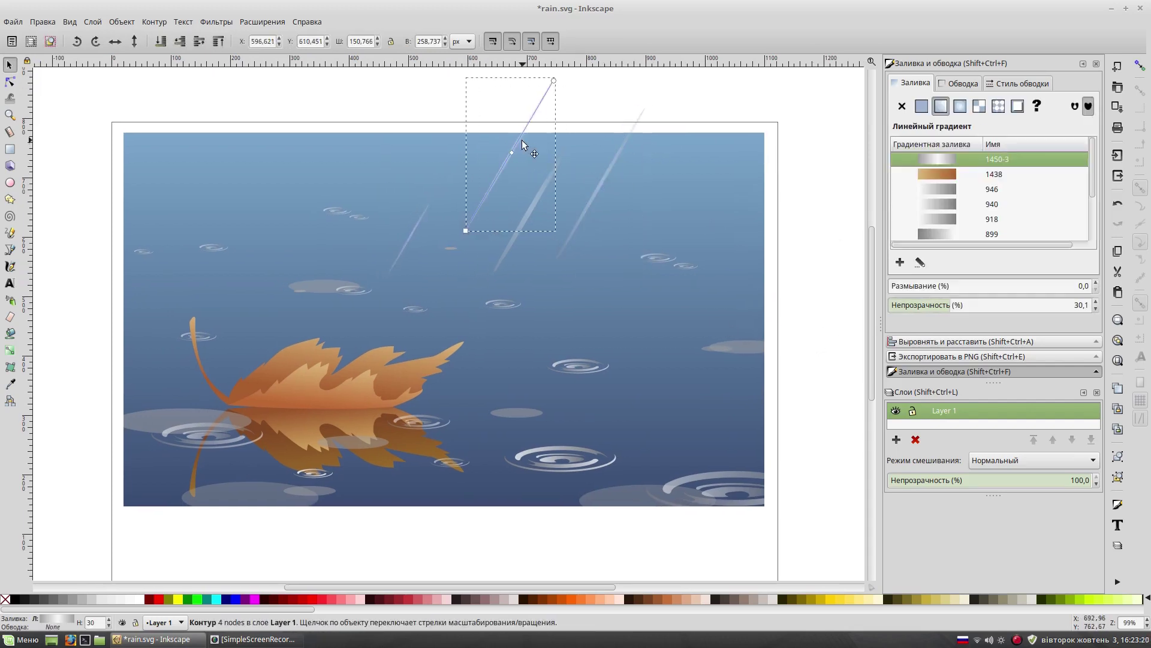
left_click(810, 212)
scroll(810, 212, "down", 1)
left_click_drag(656, 249, 670, 281)
Reposition three streaks: one higher, one at the right edge, one enlarged and moved down-left.
left_click(389, 307)
left_click_drag(386, 309, 395, 255)
left_click(491, 256)
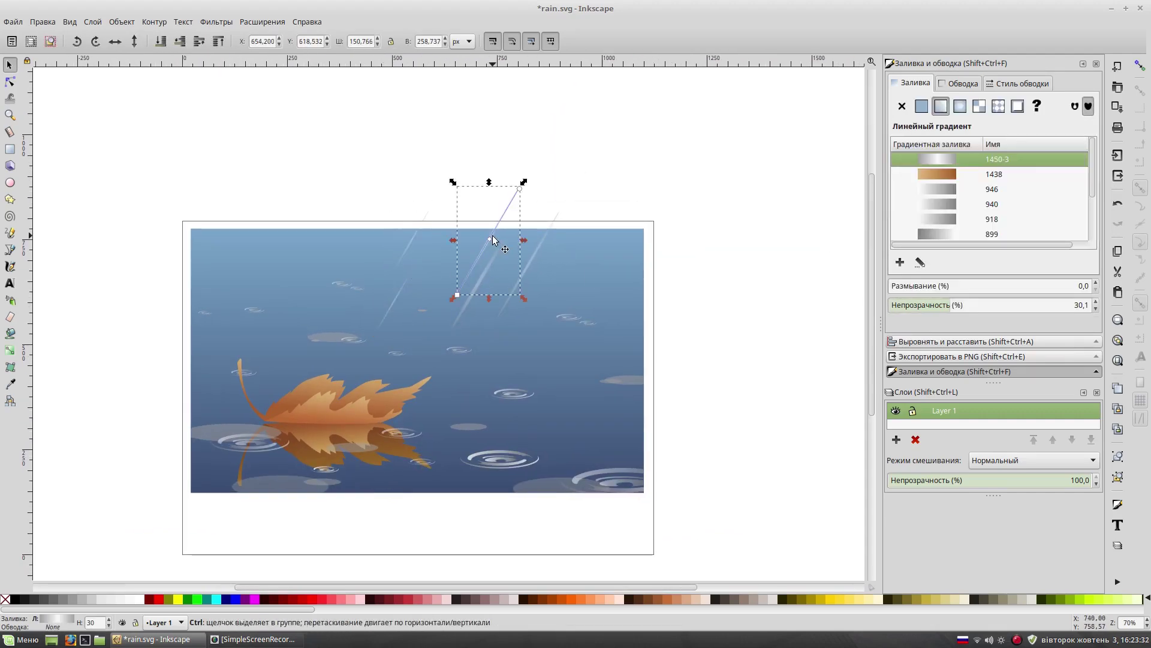
left_click_drag(490, 256, 631, 332)
left_click(736, 109)
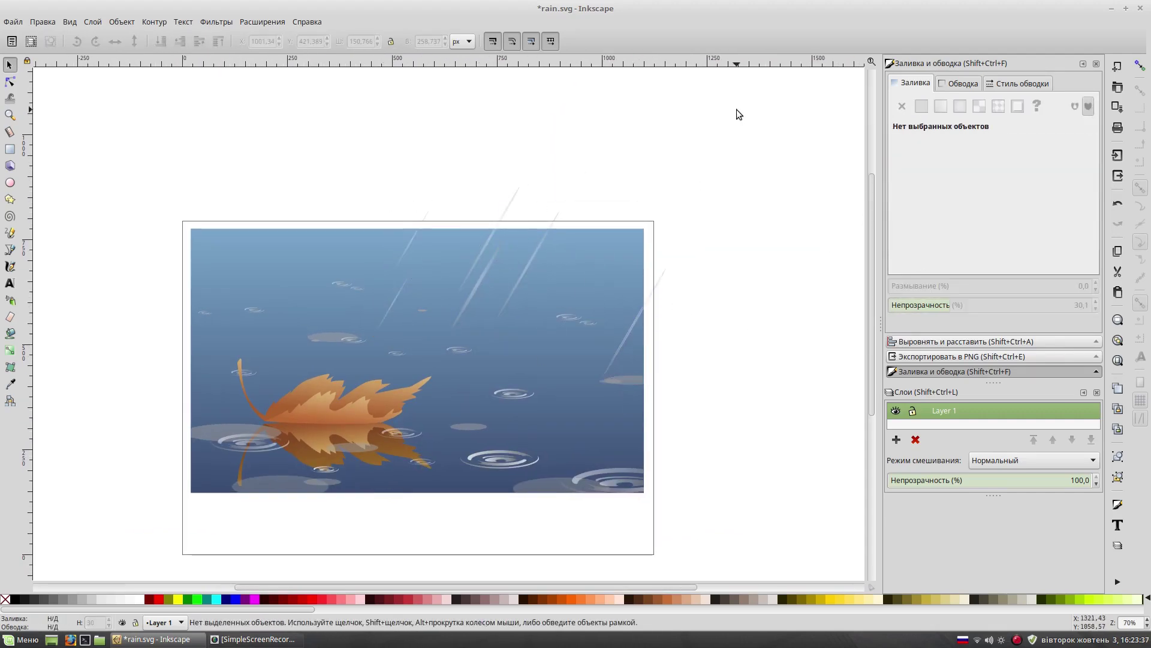
left_click(533, 257)
left_click_drag(564, 206, 596, 170)
left_click_drag(562, 239, 545, 257)
left_click(761, 231)
Duplicate three streaks, shift the copies left, and move one streak past the picture's top.
left_click_drag(776, 137, 380, 475)
key("ctrl+d")
mouse_move(502, 275)
left_mouse_down()
mouse_move(417, 275)
mouse_move(289, 301)
left_mouse_up()
left_click(713, 177)
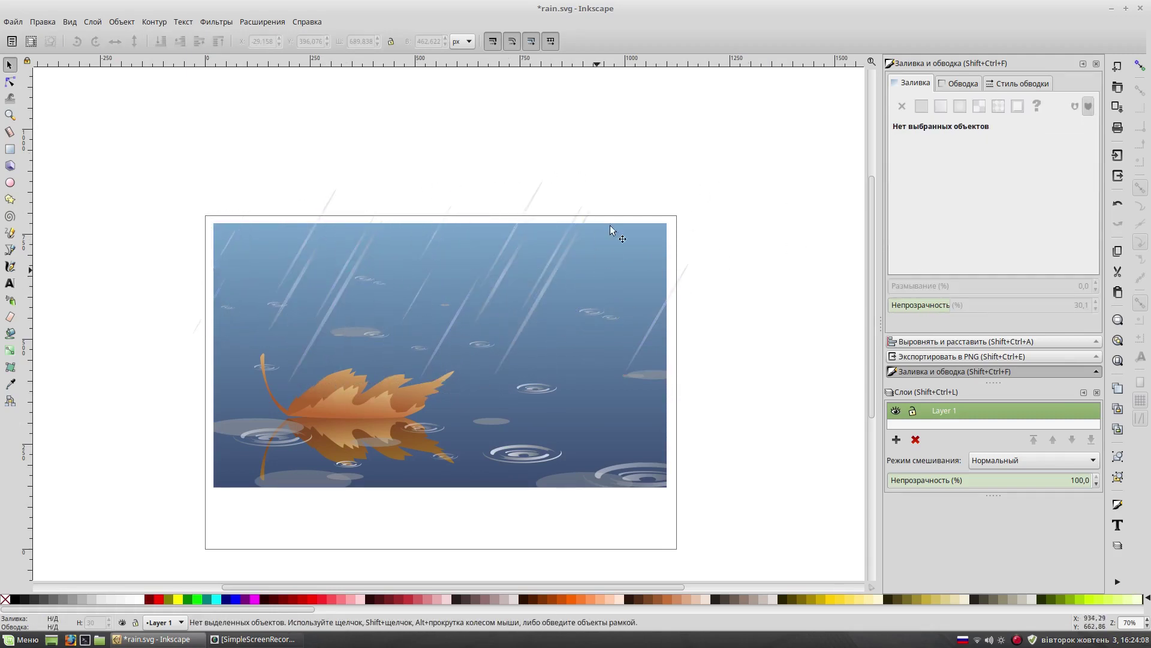
left_click(337, 294)
left_click_drag(334, 300, 414, 227)
left_click(738, 277)
Move two more rain streaks up and to the right across the water.
left_click(411, 300)
left_click_drag(412, 300, 591, 290)
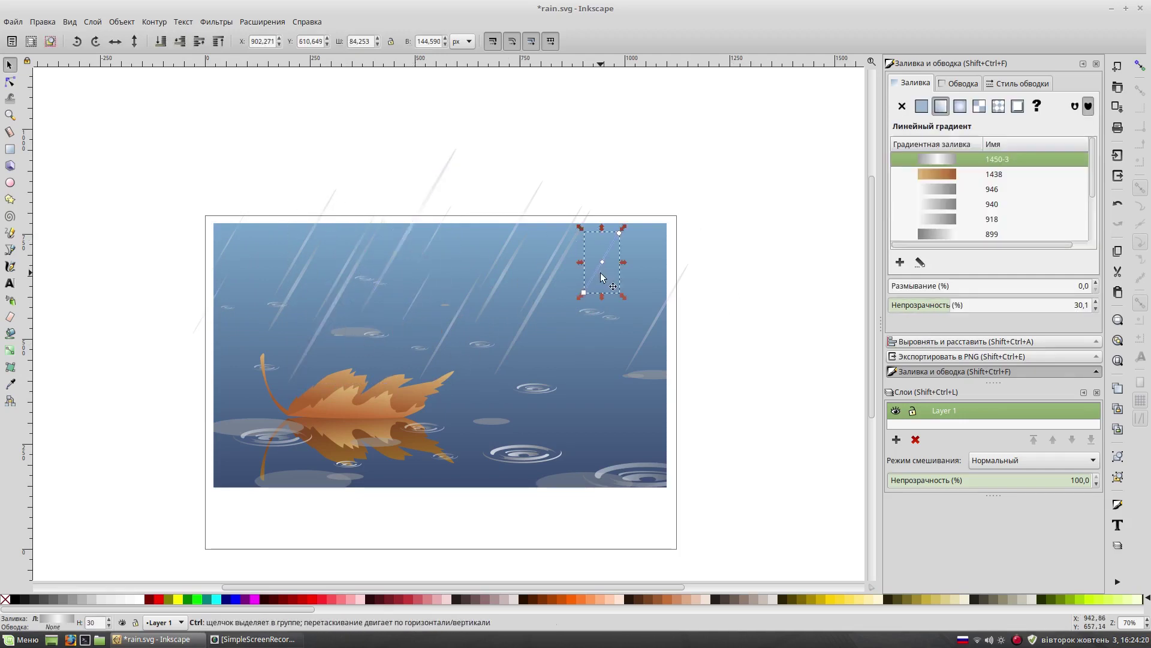
left_click(740, 307)
scroll(731, 304, "down", 1)
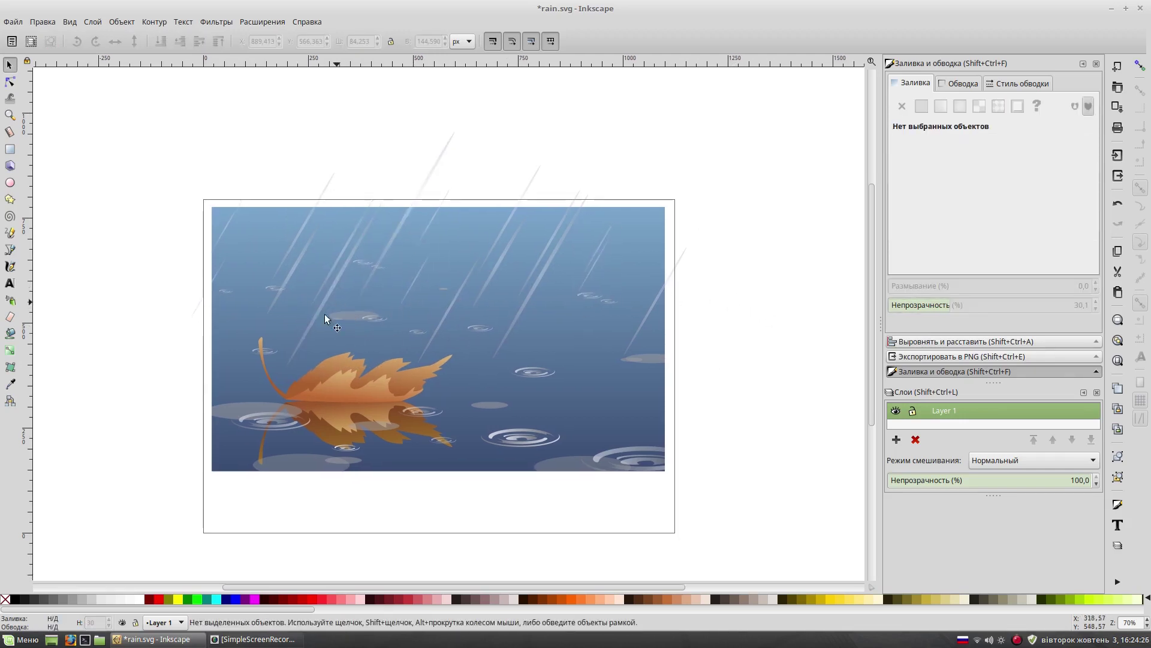
left_click(326, 296)
mouse_move(326, 297)
left_mouse_down()
mouse_move(610, 271)
mouse_move(546, 384)
left_mouse_up()
left_click(726, 311)
left_click(563, 370)
left_click(771, 367)
scroll(685, 387, "up", 1)
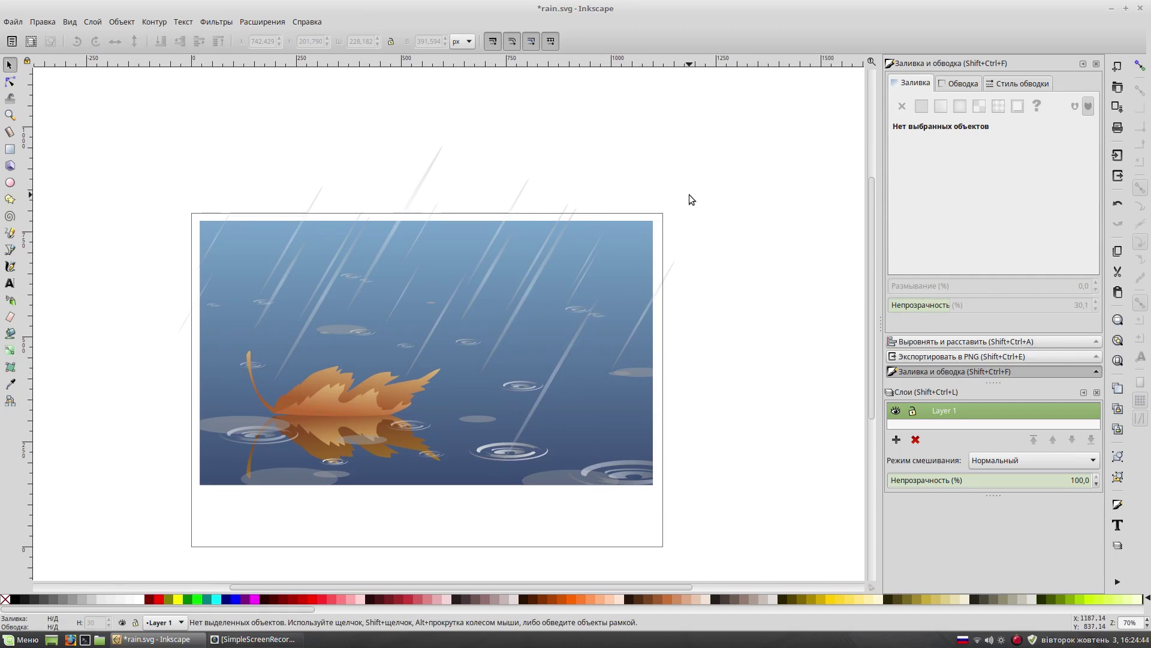
Nudge a rain streak near the top slightly down and right.
left_click(407, 285)
left_click_drag(400, 304, 414, 286)
left_click(704, 269)
Test the background rectangle's stacking by repeatedly raising it above and lowering it beneath the leaf and rain.
left_click(463, 237)
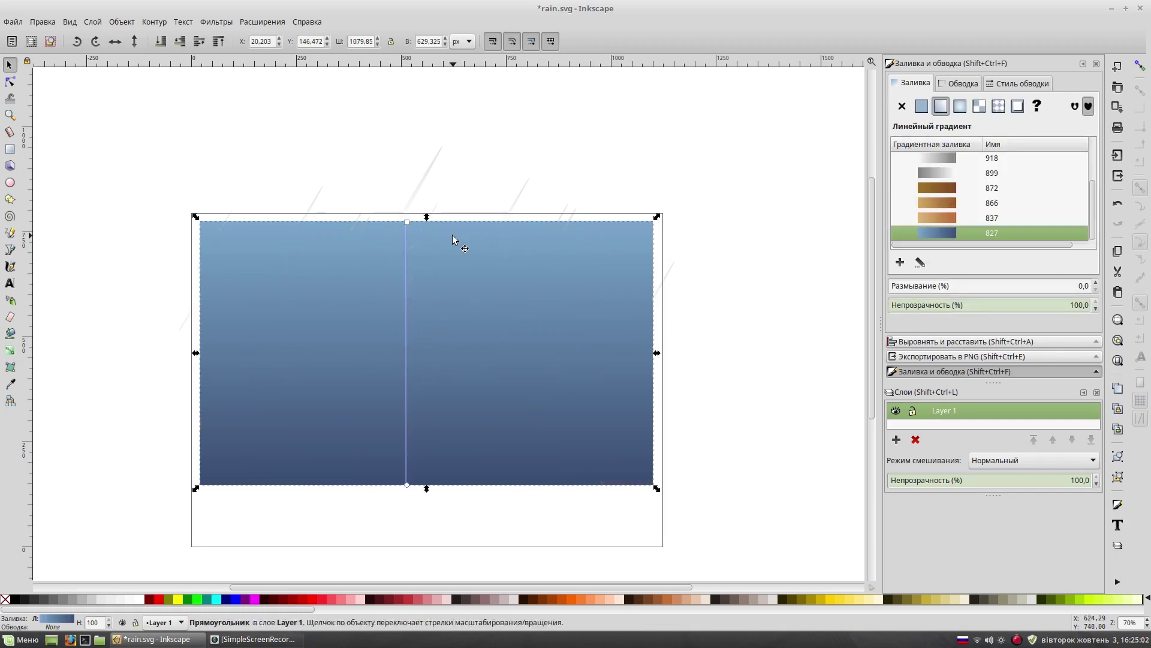
left_click(431, 185)
left_click(463, 251)
key("ctrl+shift+z")
key("ctrl+z")
key("ctrl+shift+z")
left_click(517, 203, "shift")
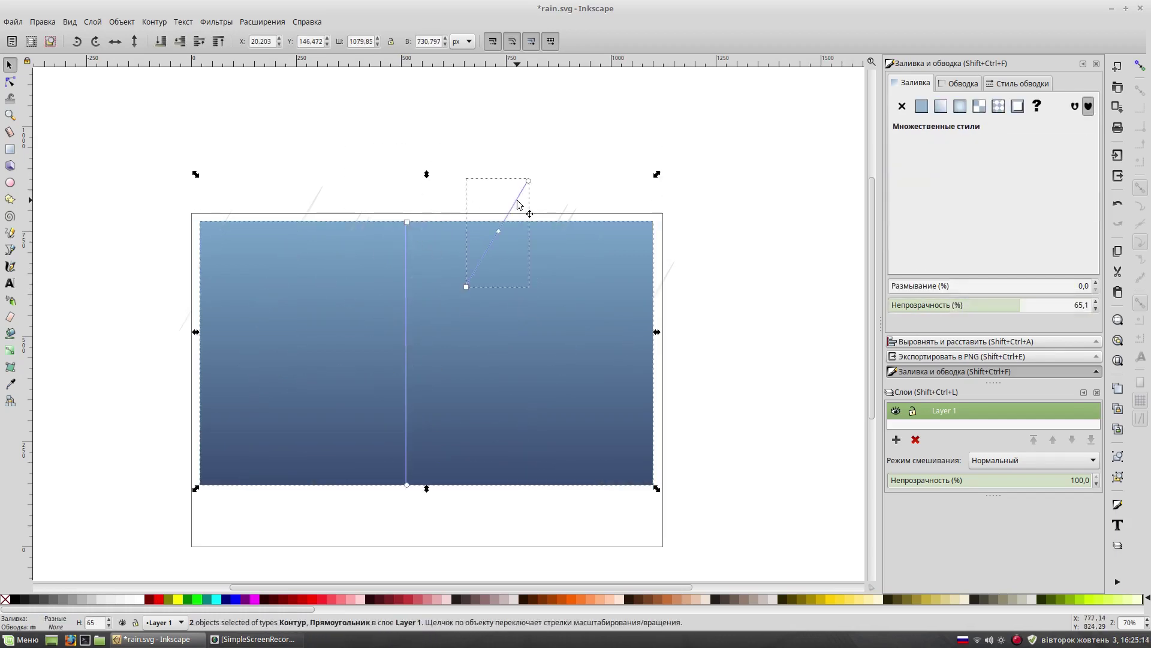
key("ctrl+z")
left_click(584, 229)
key("ctrl+shift+z")
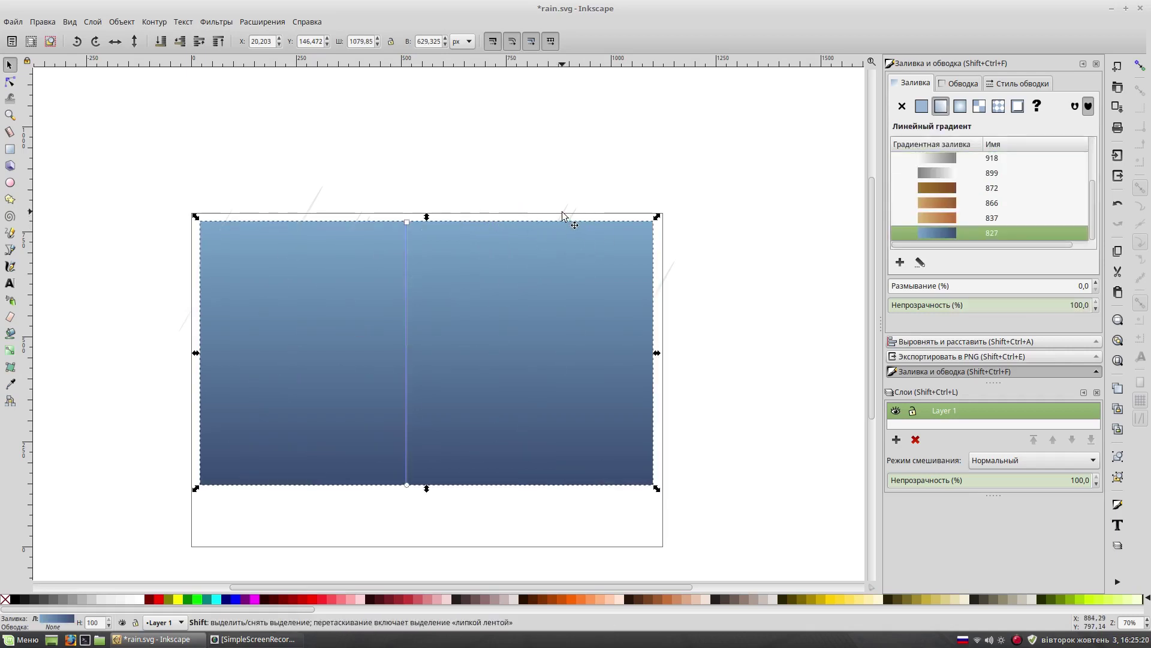
key("ctrl+z")
left_click(638, 262)
key("ctrl+shift+z")
left_click(571, 213)
key("ctrl+z")
left_click(609, 273)
key("ctrl+shift+z")
left_click(673, 266)
key("ctrl+z")
Finish the stacking tests, leaving the blue background beneath the leaf and rain.
left_click(238, 229)
key("ctrl+shift+z")
left_click(319, 205)
key("ctrl+z")
left_click(227, 243)
key("ctrl+shift+z")
left_click(232, 225)
key("ctrl+z")
left_click(268, 233)
key("ctrl+shift+z")
left_click(182, 321)
key("ctrl+z")
left_click(255, 248)
key("ctrl+shift+z")
key("ctrl+z")
left_click(267, 241)
key("ctrl+shift+z")
left_click(369, 213)
left_click(283, 263)
left_click(368, 215)
scroll(369, 214, "up", 1, "ctrl")
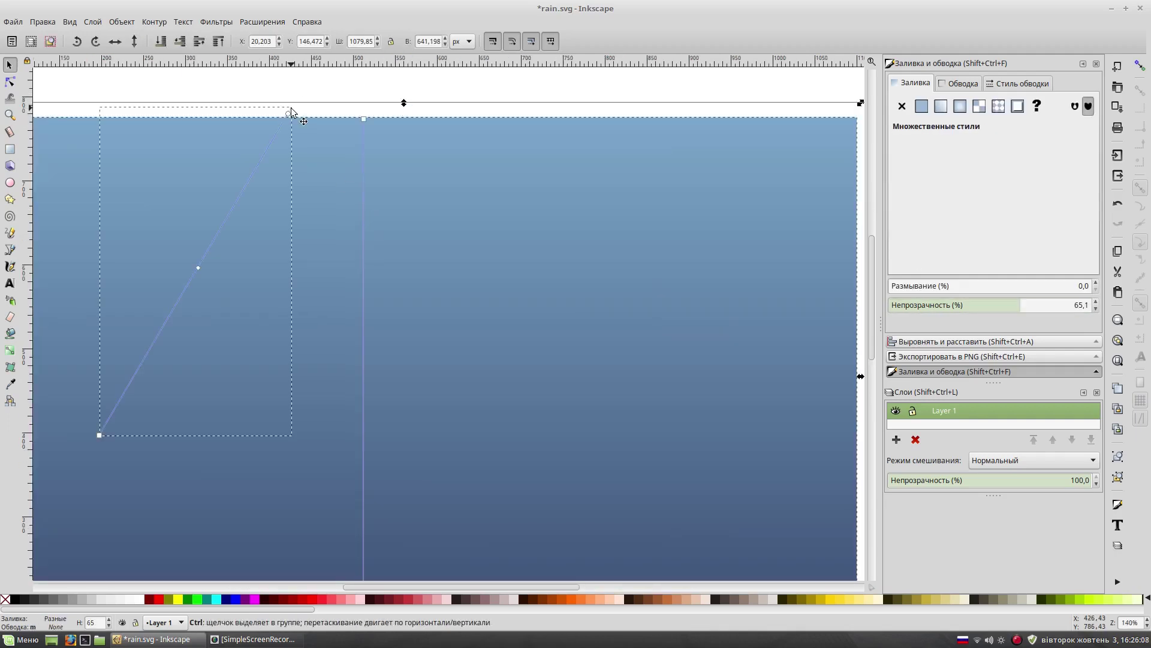
key("ctrl+z")
key("Escape")
key("minus")
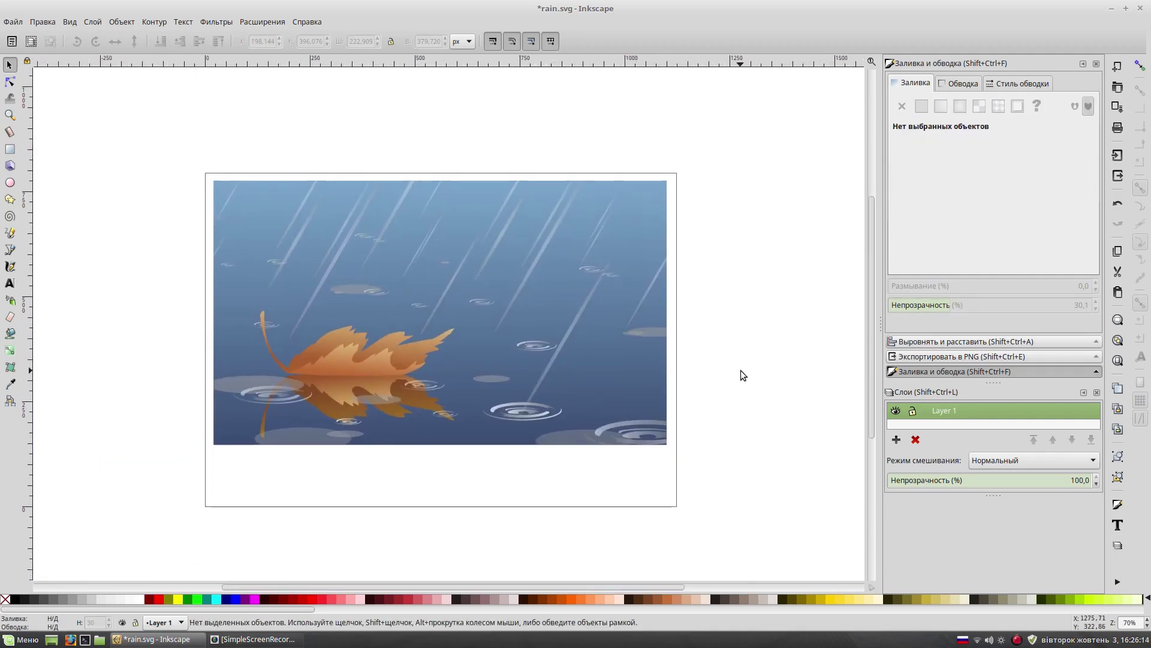
key("plus")
key("space")
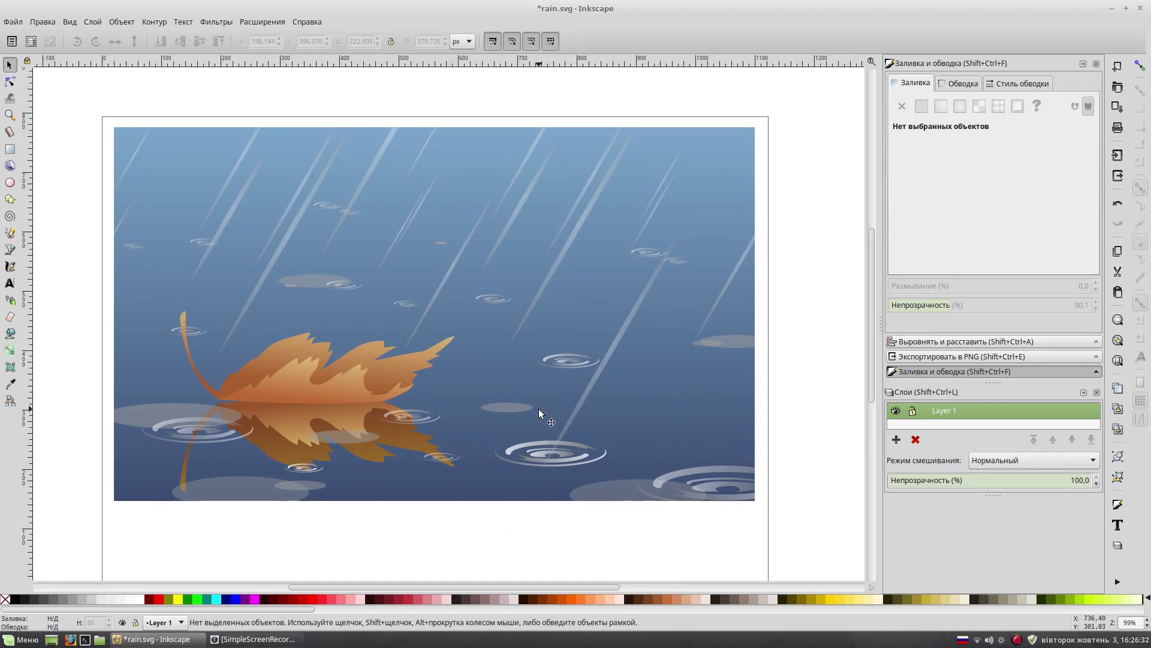
Draw a closed curved splash drop rising up-left from the central ripple ring.
key("plus")
scroll(619, 413, "down", 3)
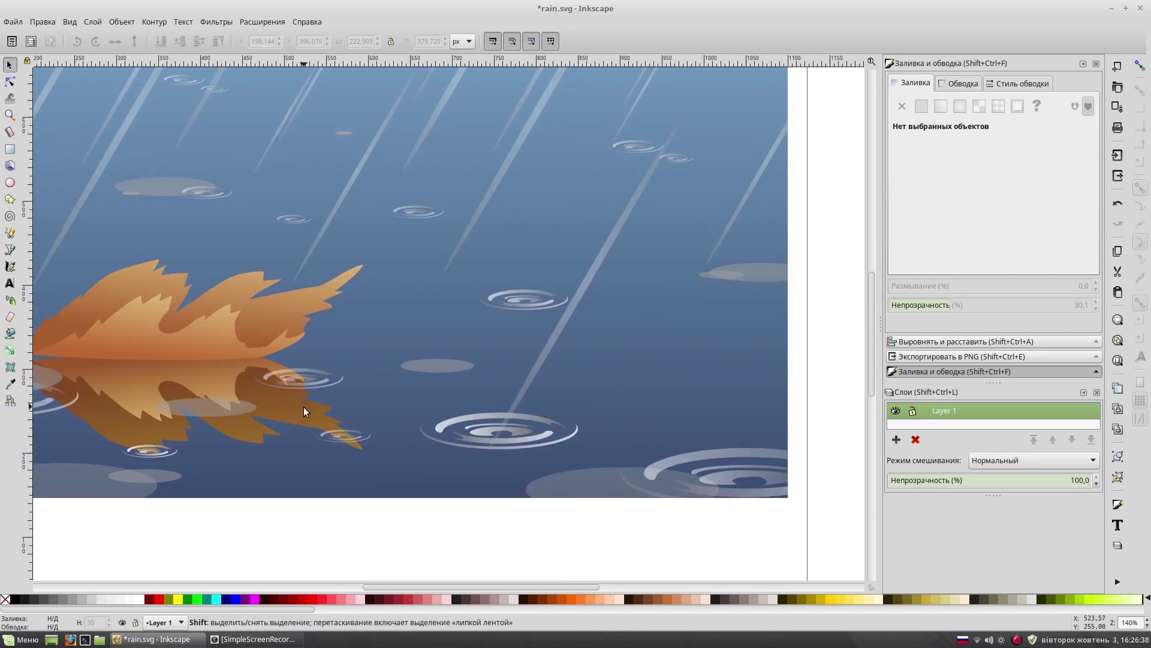
key("b")
left_click(481, 414)
left_click_drag(442, 366, 454, 376)
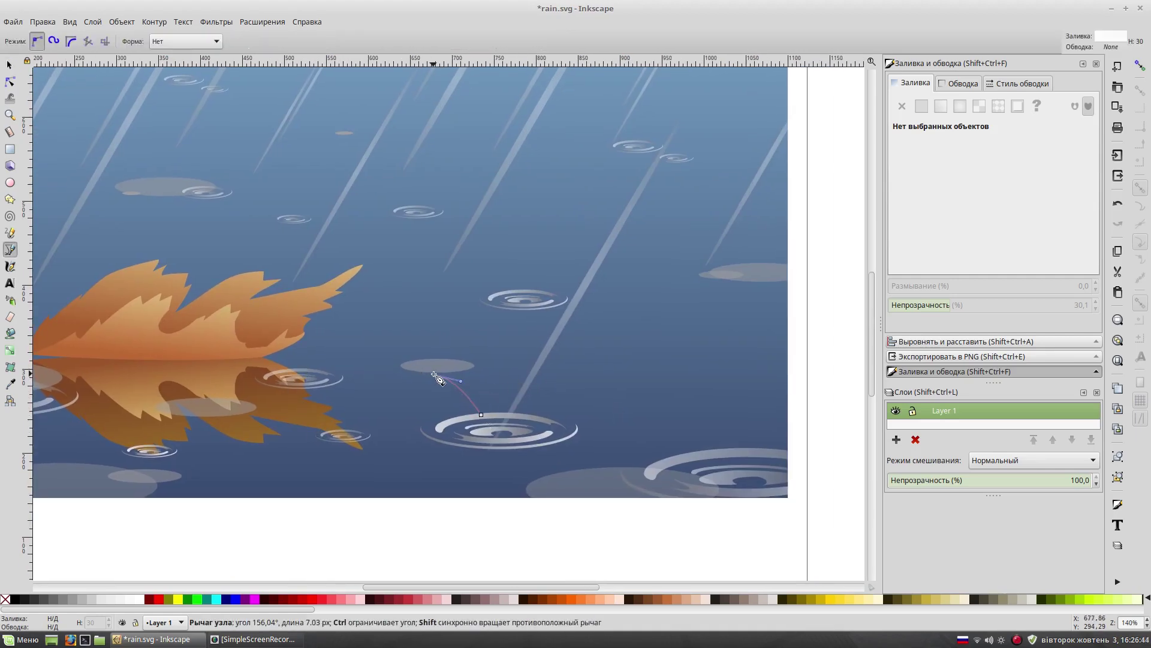
left_click(481, 414)
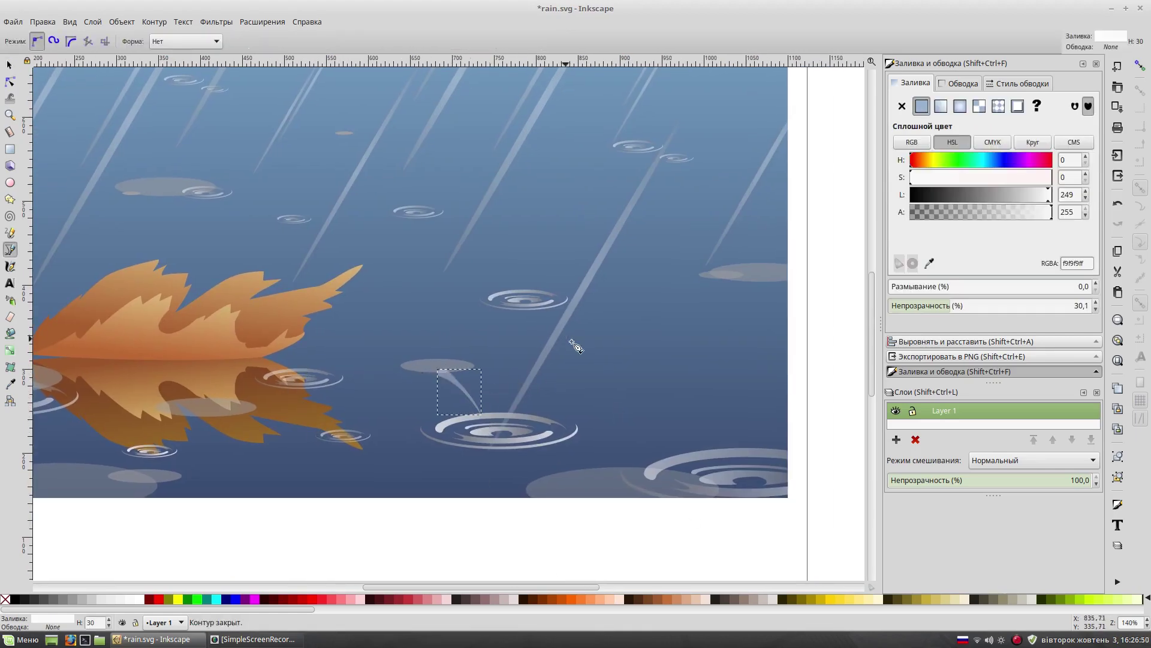
key("s")
Draw a right-hand curved splash from the ripple's edge and start a small third drop.
key("b")
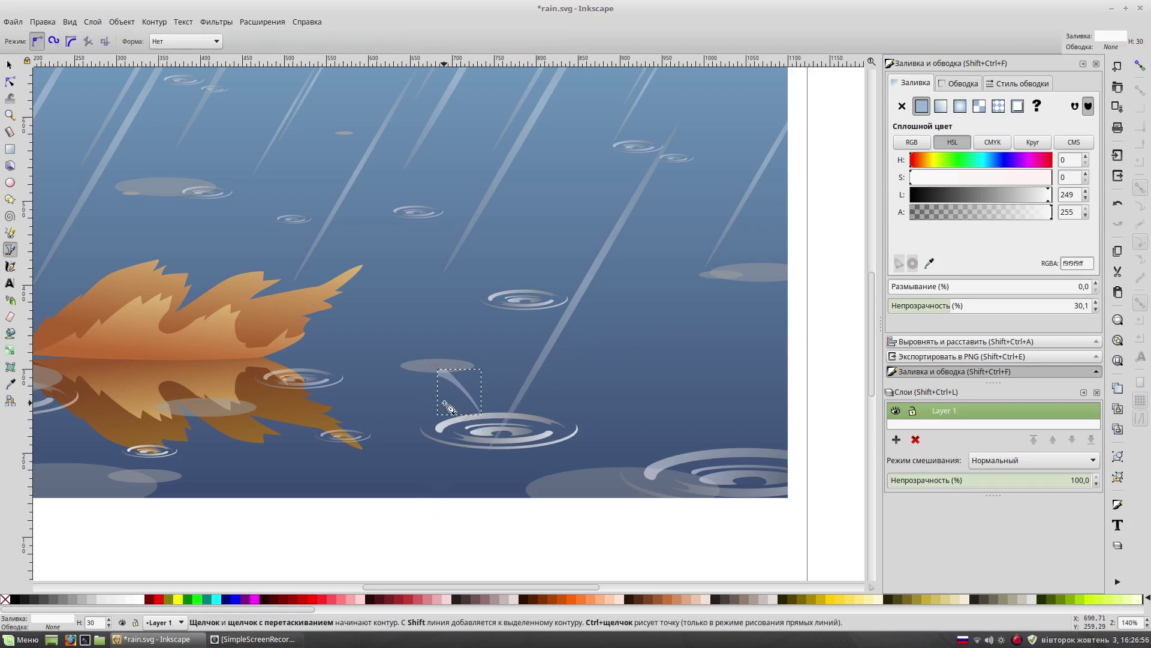
left_click_drag(447, 398, 450, 396)
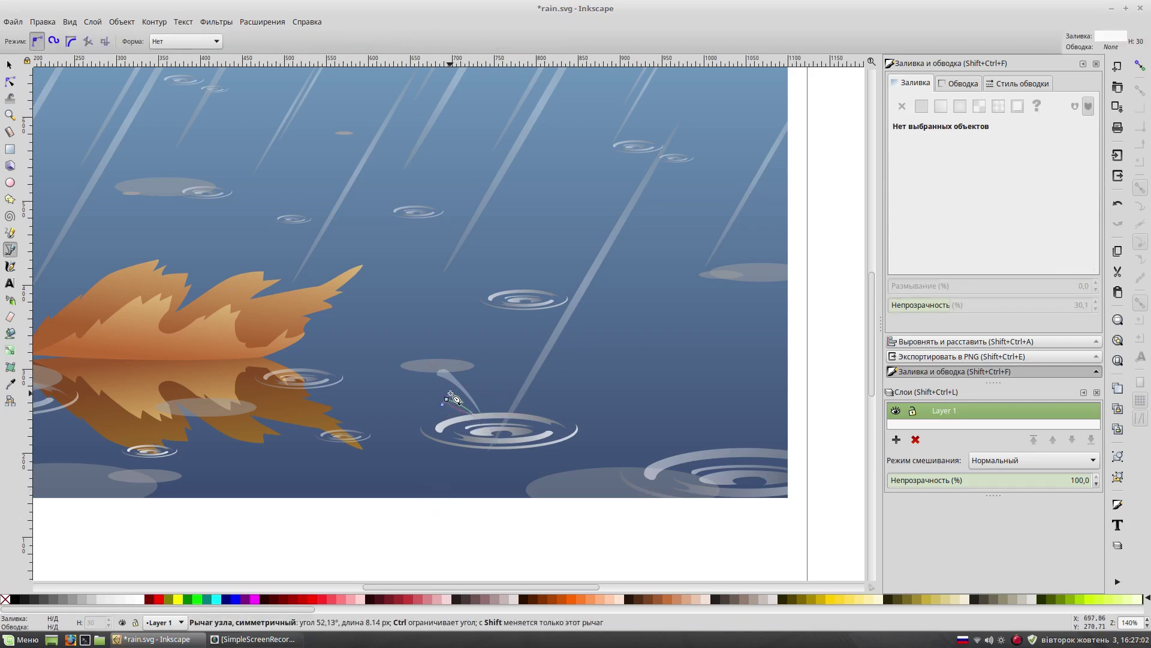
left_click(527, 414)
left_click_drag(586, 339, 609, 335)
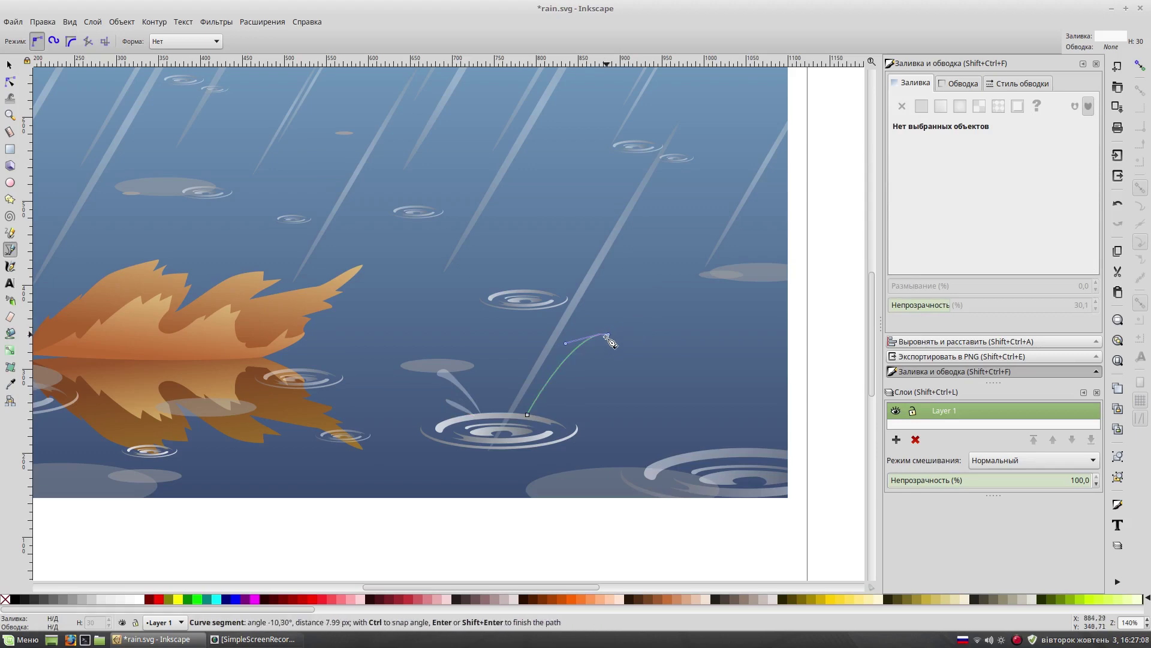
left_click_drag(527, 414, 558, 383)
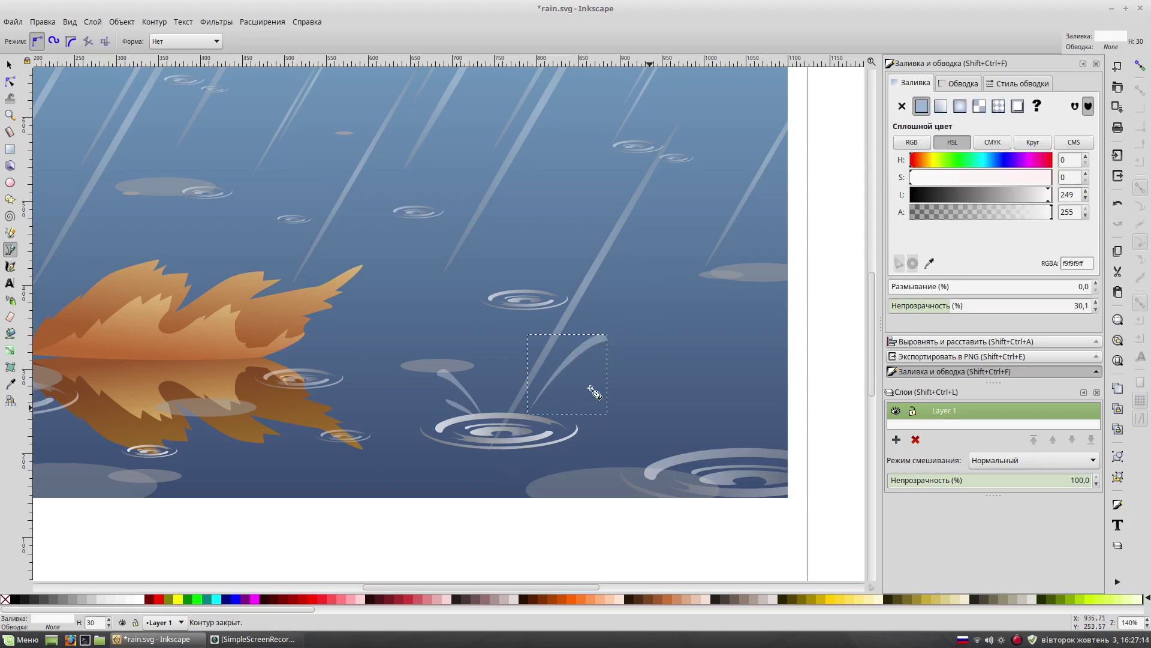
left_click(543, 422)
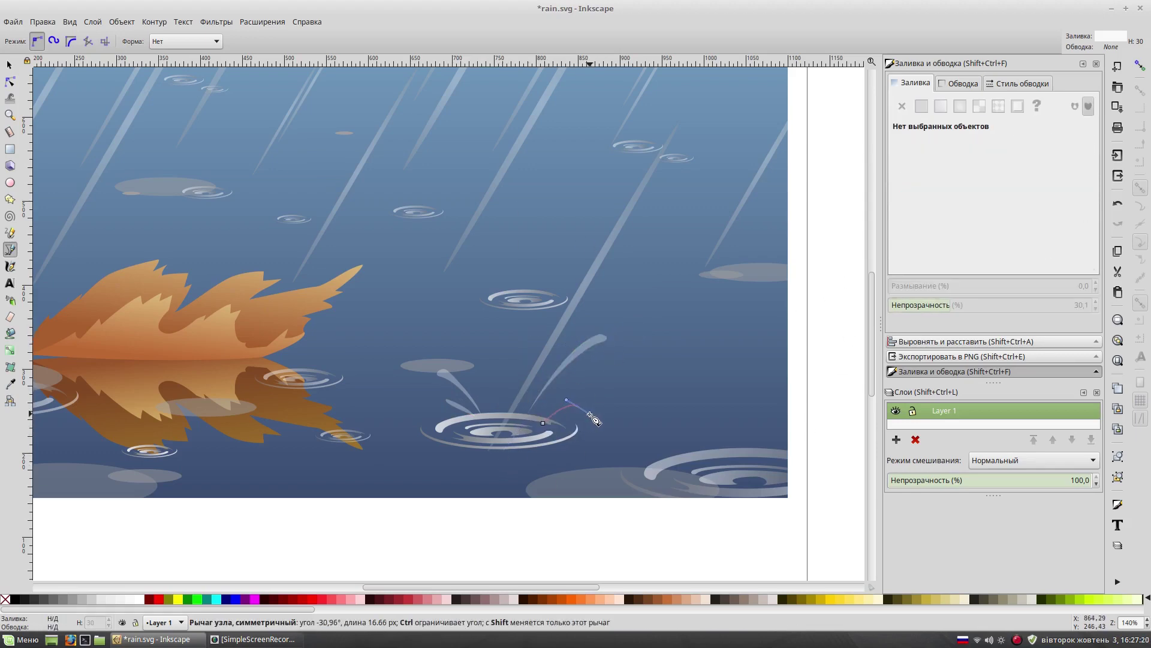
key("Return")
key("s")
left_click(641, 539)
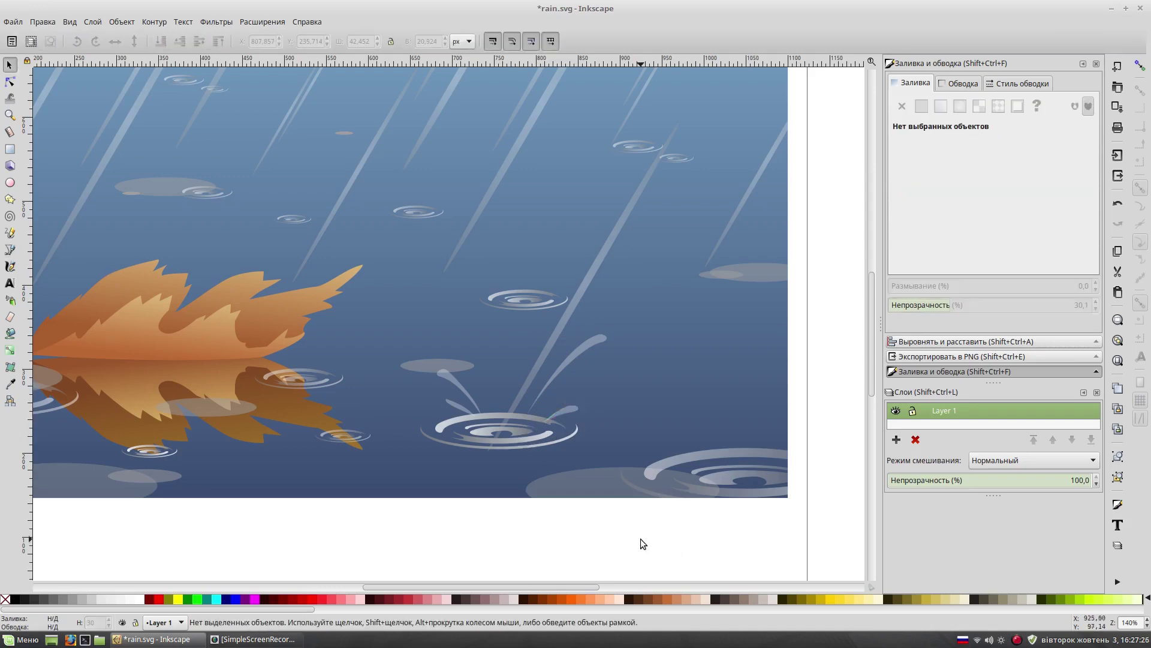
key("minus")
key("minus")
key("plus")
key("plus")
key("plus")
key("plus")
Reshape the splash paths' nodes, pulling one node on the right splash leftward.
double_click(707, 307)
left_click_drag(689, 303, 669, 300)
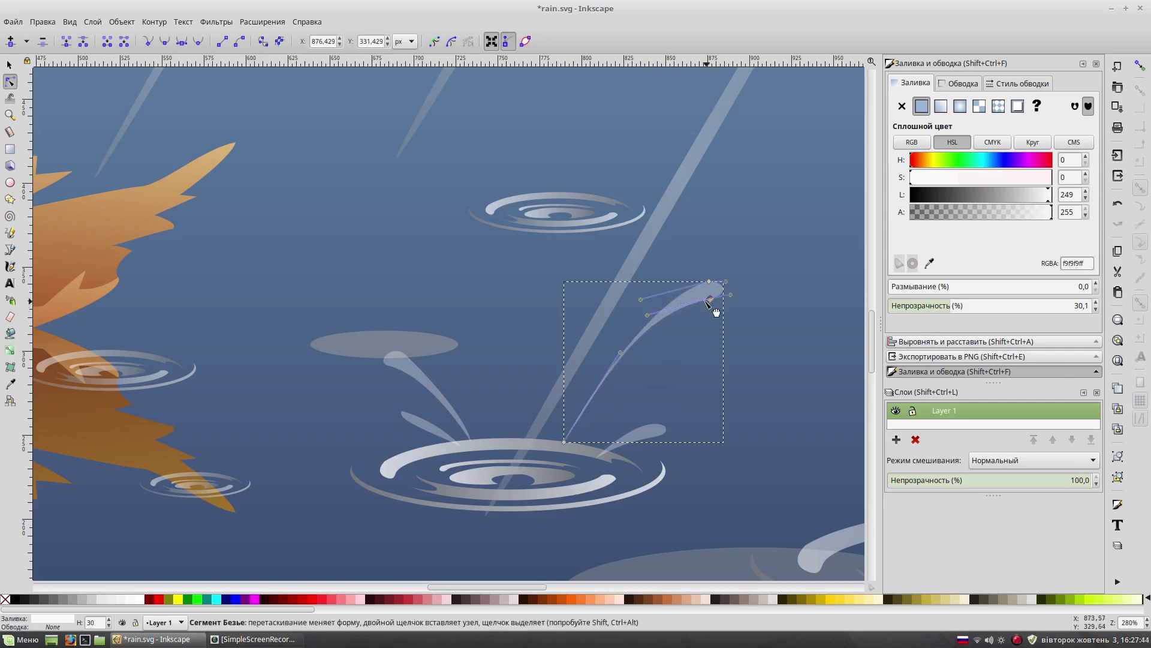
left_click(430, 378)
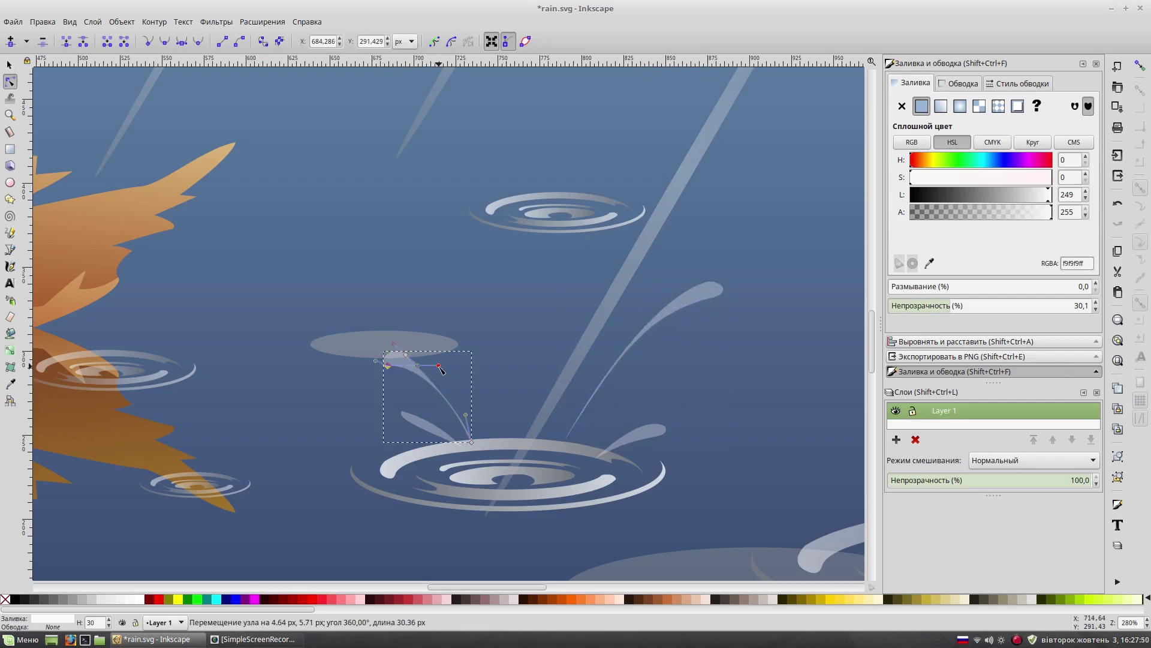
left_click(436, 440)
left_click(630, 443)
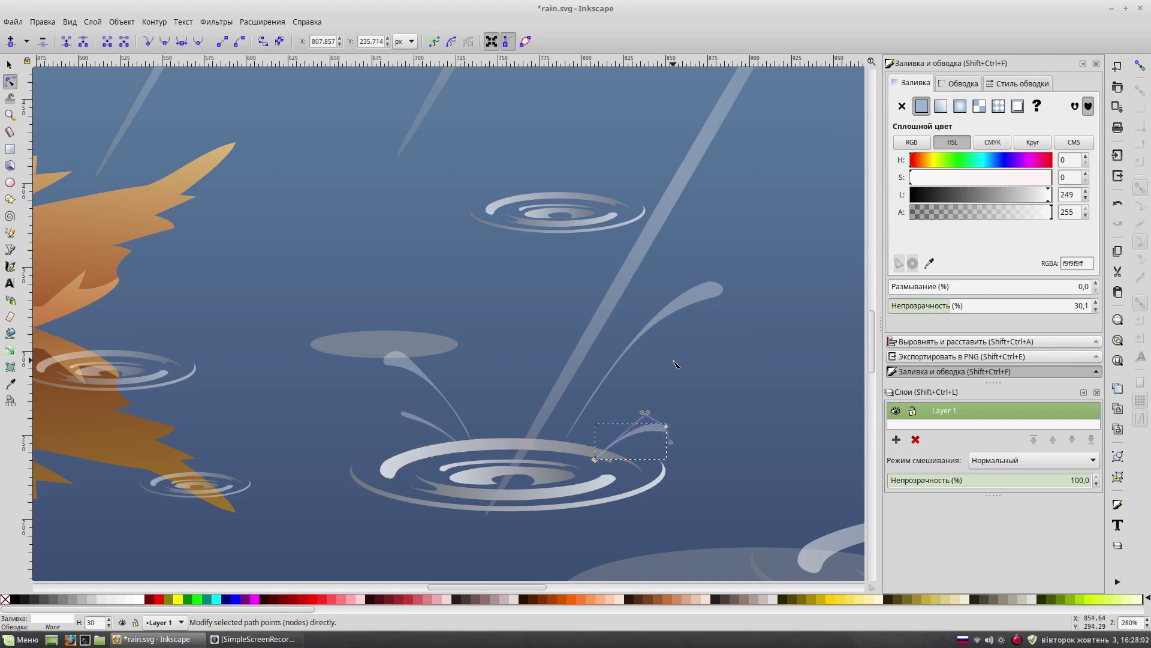
Move the right splash piece up and to the right, then view the whole drawing.
key("s")
left_click_drag(645, 427, 663, 403)
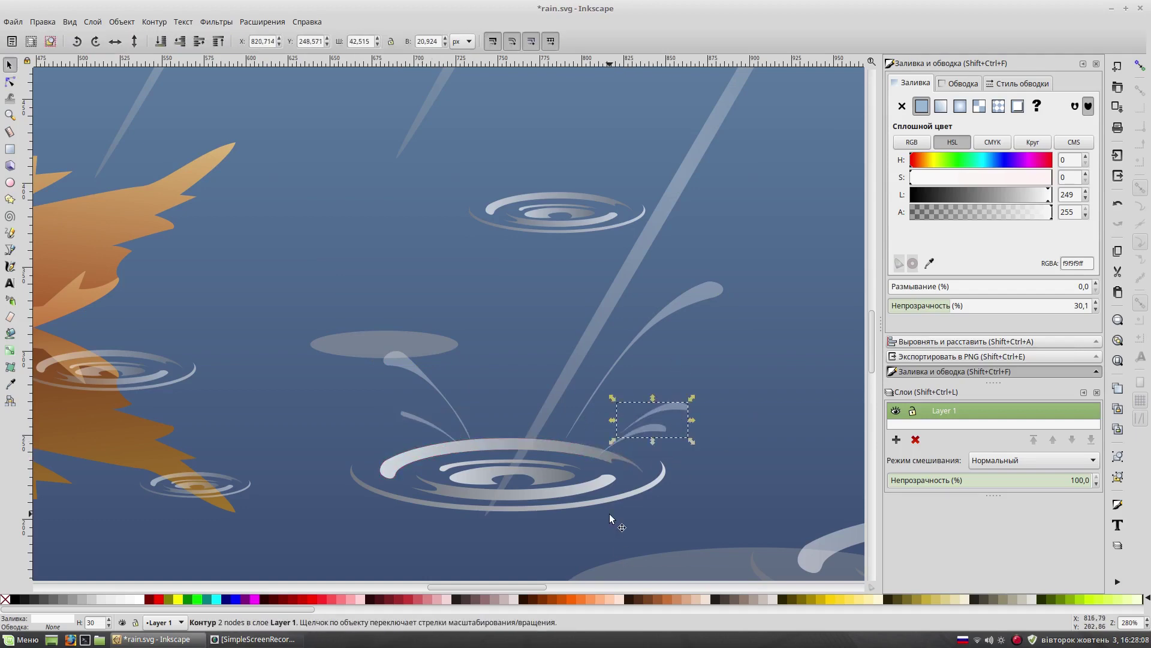
key("Escape")
key("minus")
key("minus")
key("minus")
left_click_drag(798, 463, 809, 418)
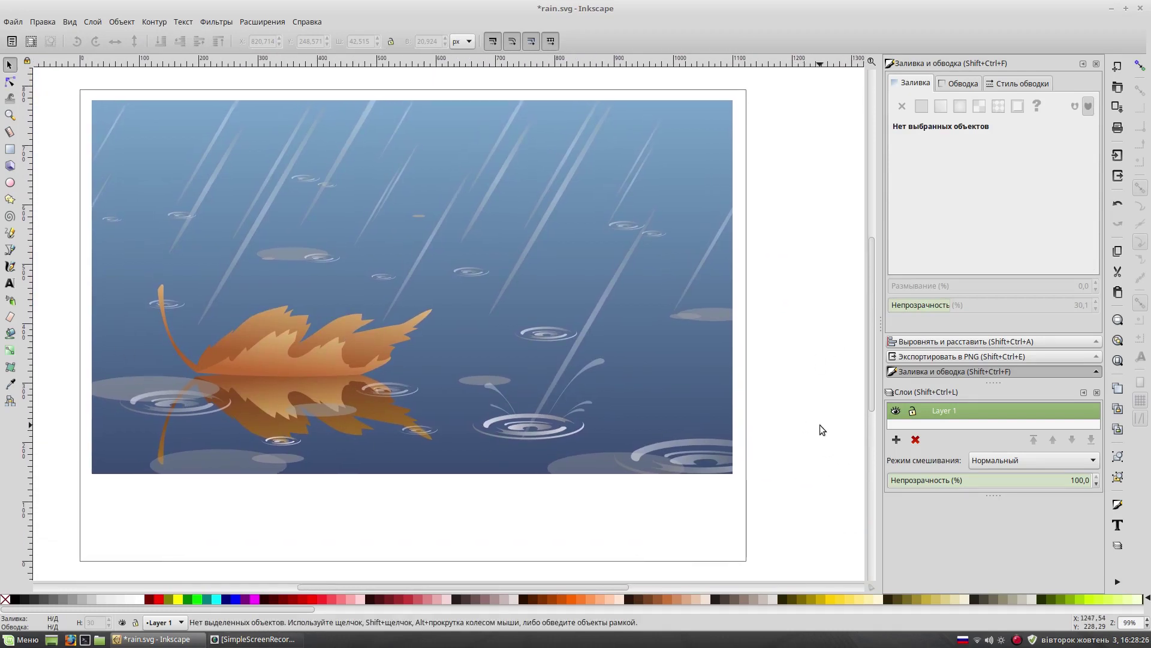
Start a zigzag light-ray path from the top-right apex to points down the left edge.
key("minus")
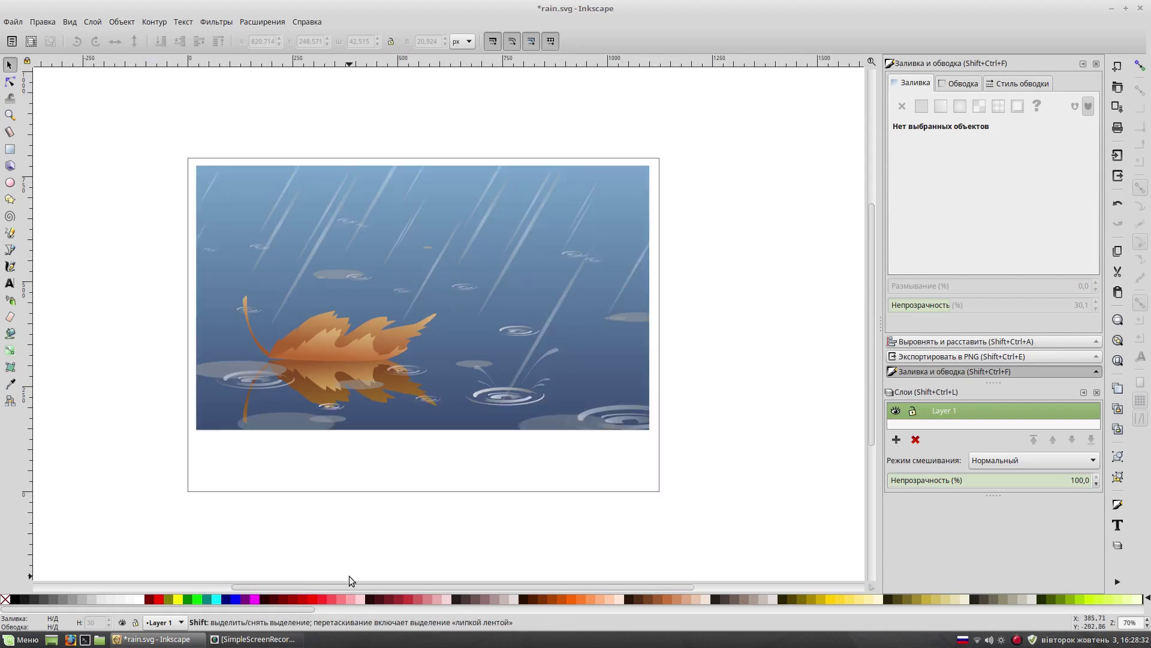
key("b")
left_click(639, 141)
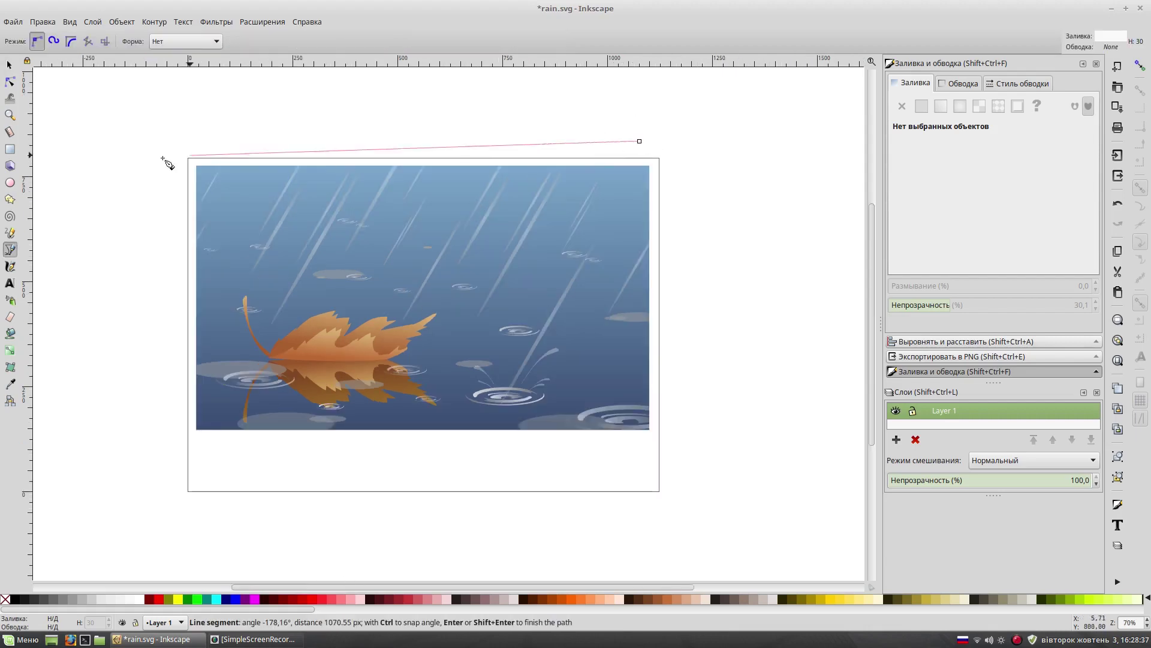
left_click(169, 203)
left_click(166, 250)
left_click(648, 148)
left_click(170, 269)
left_click(652, 148)
left_click(155, 304)
left_click(161, 382)
left_click(650, 150)
left_click(161, 394)
left_click(653, 156)
Continue the ray zigzag along the bottom edge and close the fan at the apex.
left_click(180, 450)
left_click(288, 440)
left_click(649, 165)
left_click(323, 443)
left_click(357, 443)
left_click(654, 157)
left_click(387, 439)
left_click(456, 437)
left_click(652, 157)
left_click(471, 439)
left_click(652, 158)
left_click(517, 436)
left_click(593, 436)
left_click(654, 168)
left_click(606, 434)
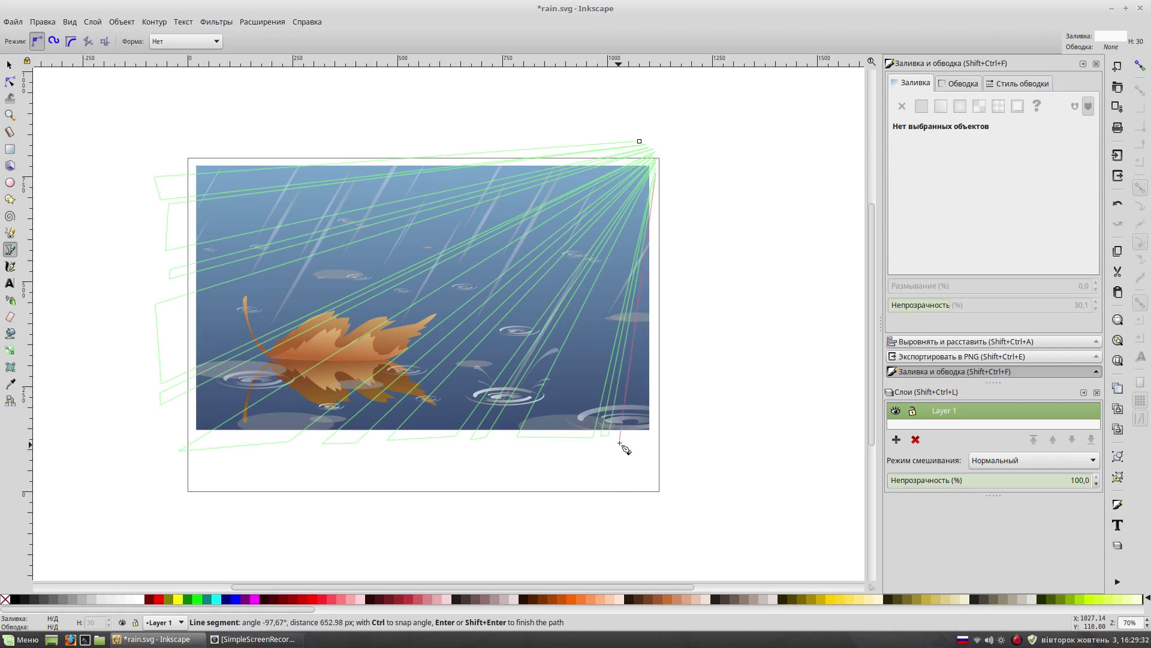
left_click(640, 141)
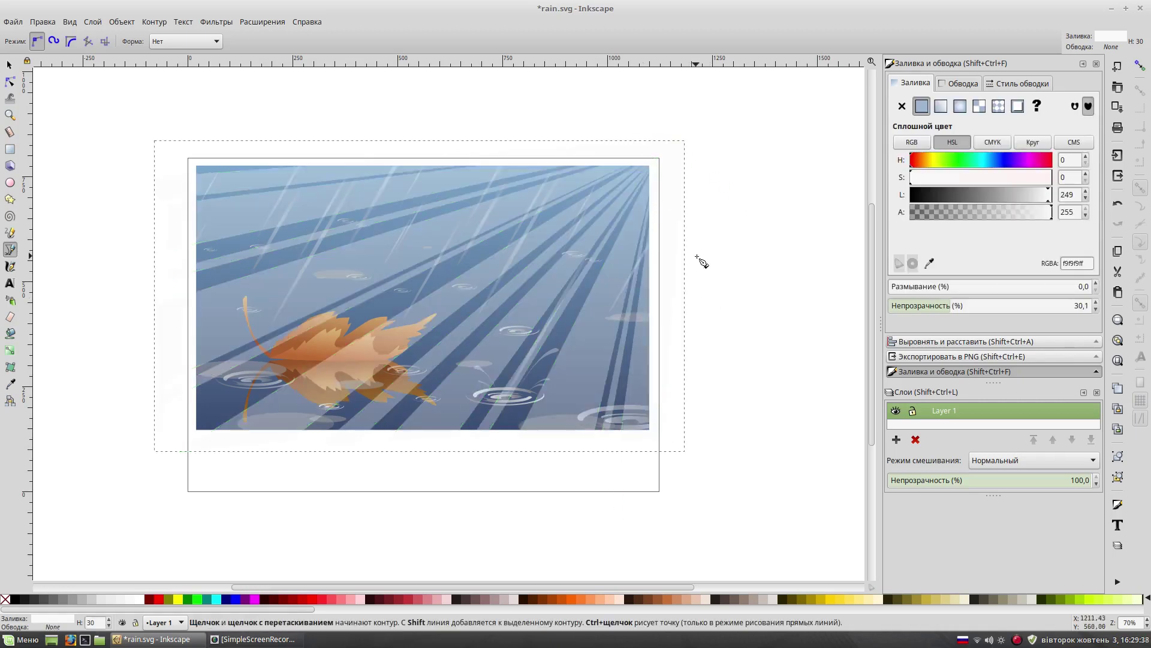
Give the ray fan a pure white fill at about 13% opacity.
key("s")
left_click_drag(1049, 194, 1058, 193)
left_click_drag(925, 308, 920, 308)
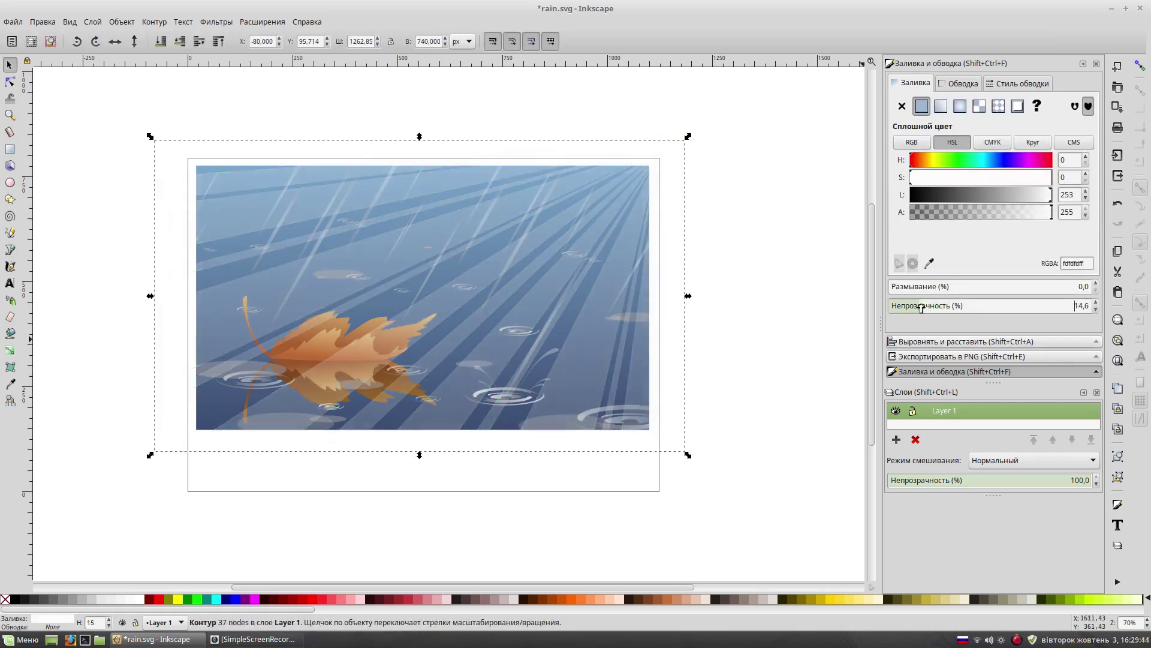
left_click(800, 308)
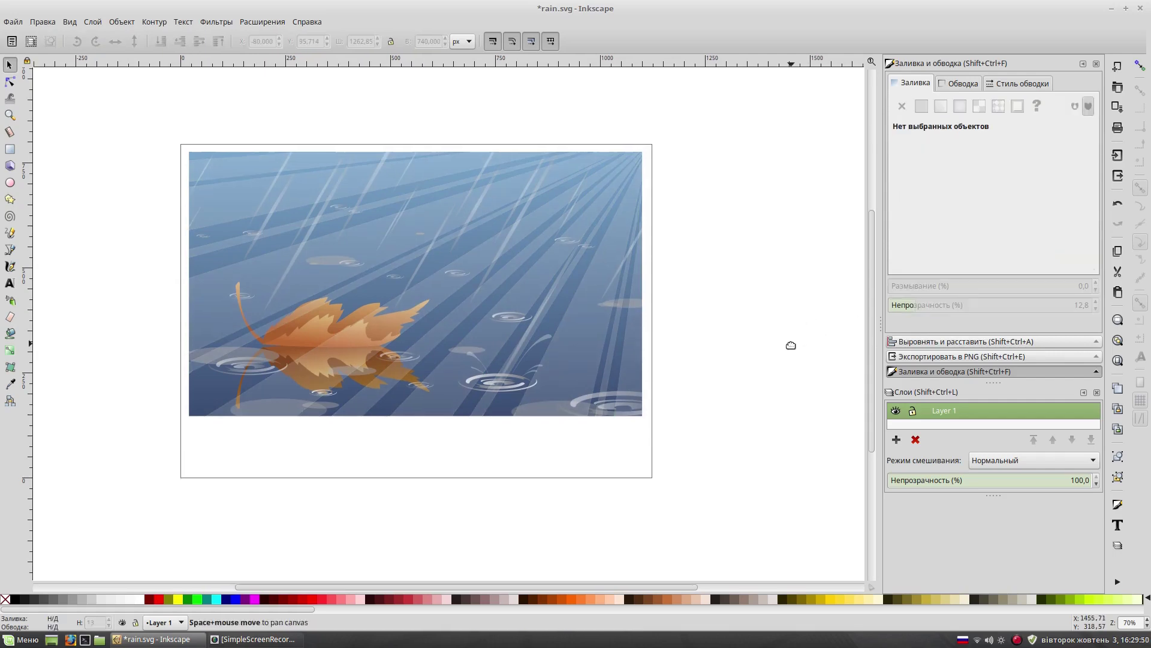
Draw a closed three-point ray from the top-right corner to the leaf and shift it slightly.
key("b")
left_click(638, 129)
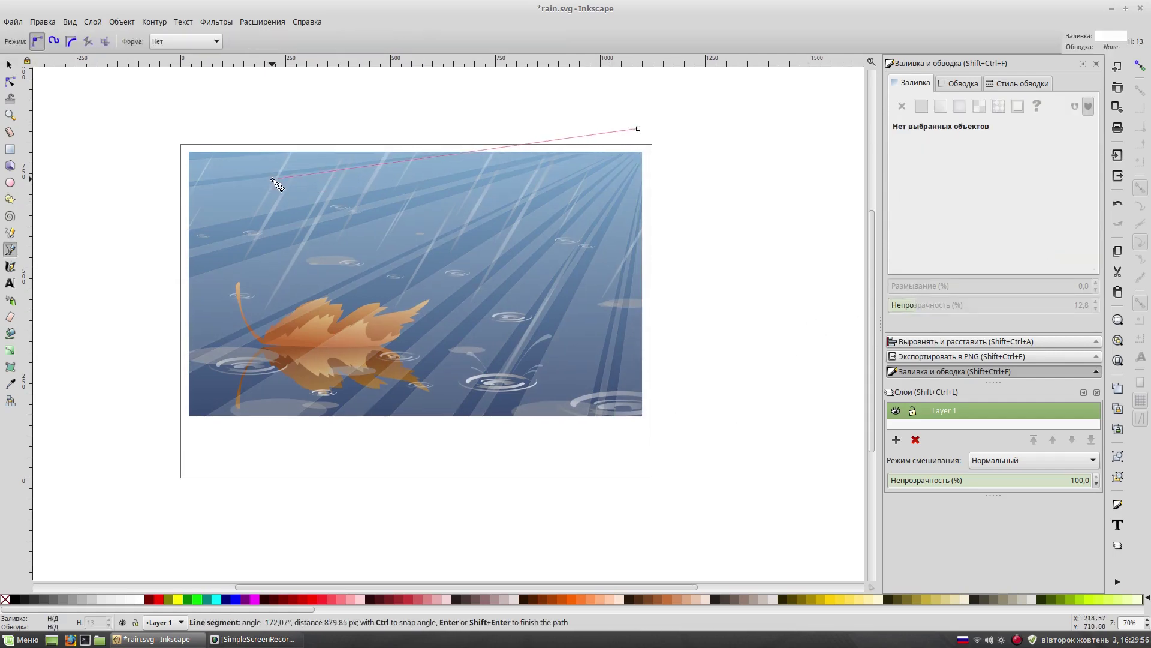
left_click(643, 139)
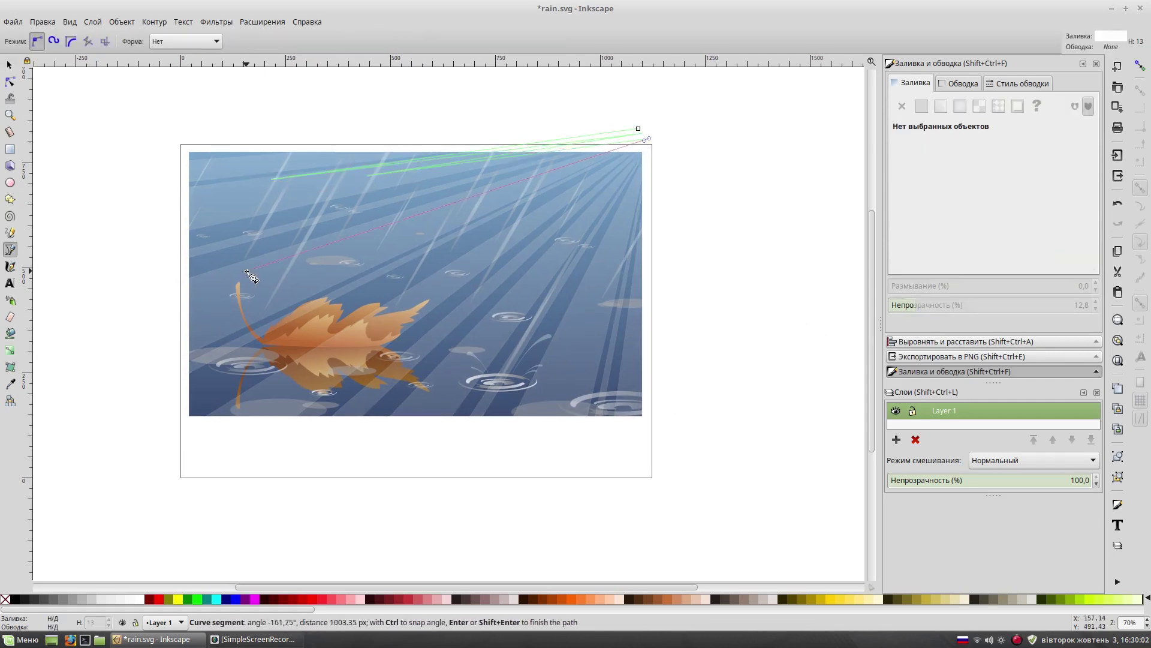
left_click(388, 311)
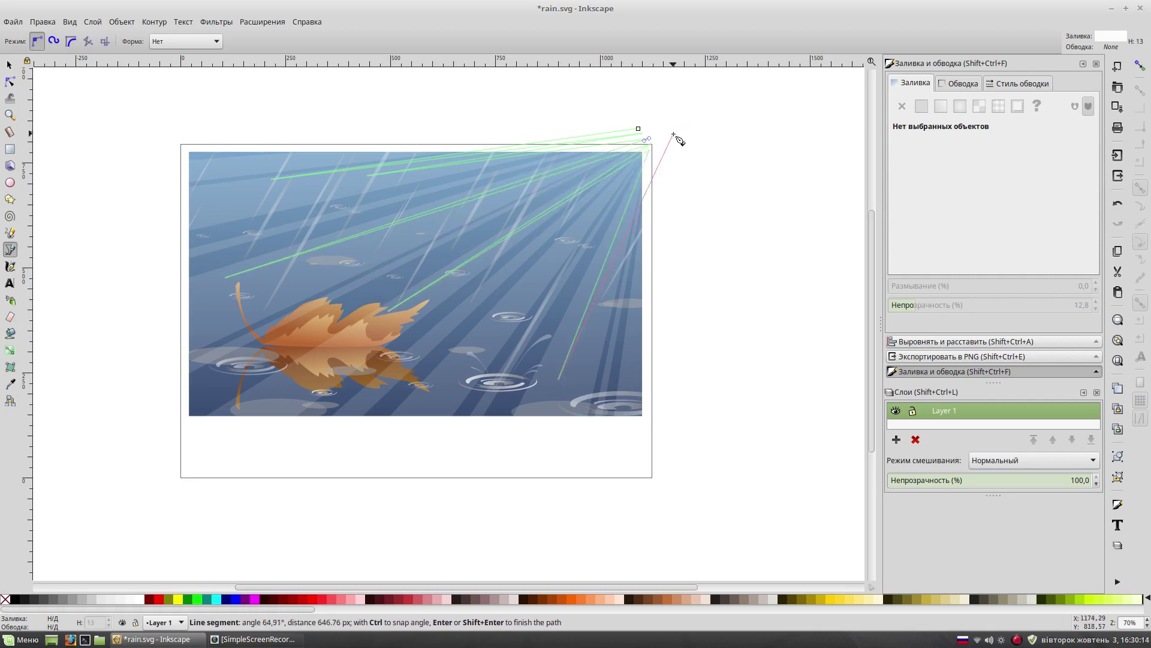
left_click(638, 129)
key("s")
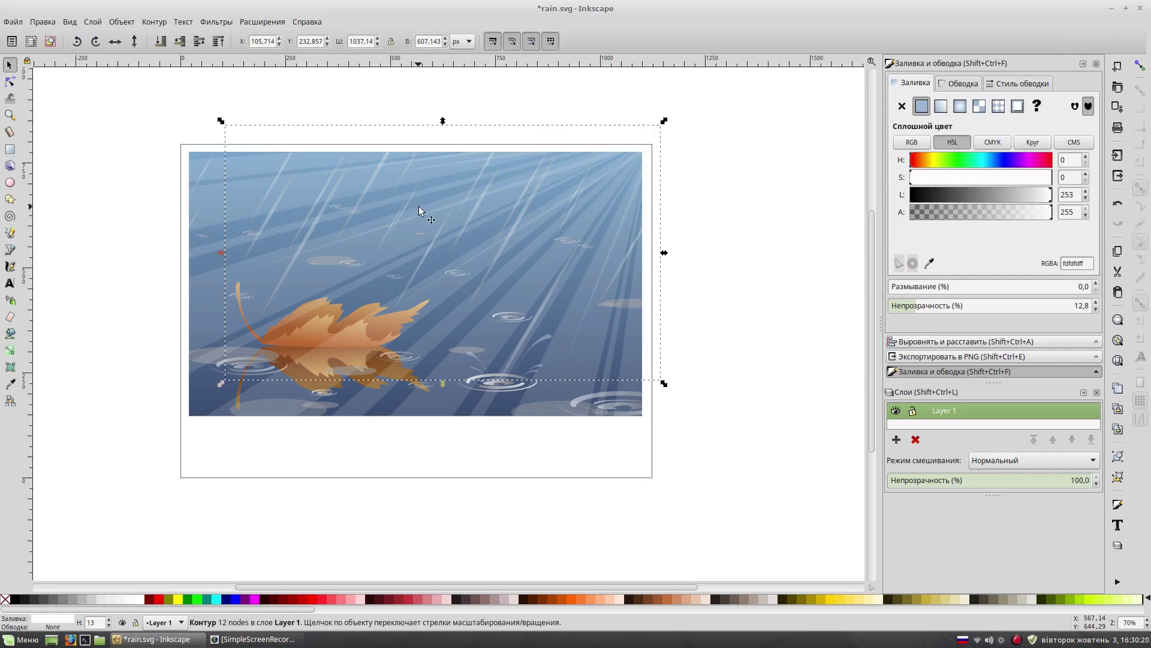
left_click_drag(664, 121, 619, 177)
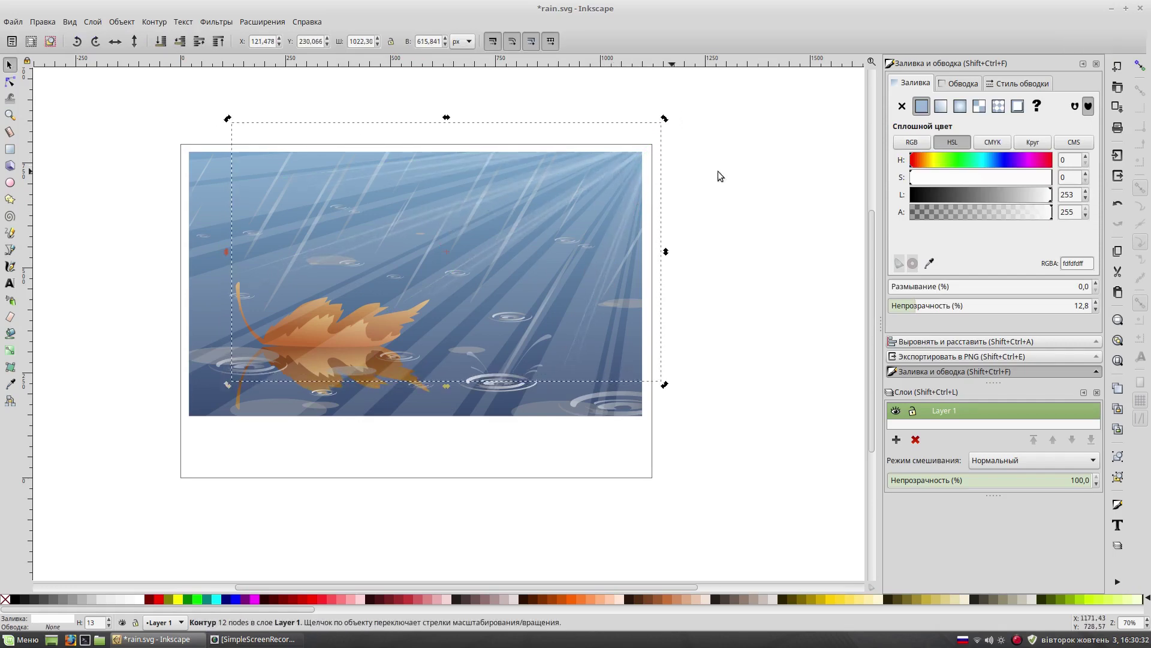
left_click(714, 286)
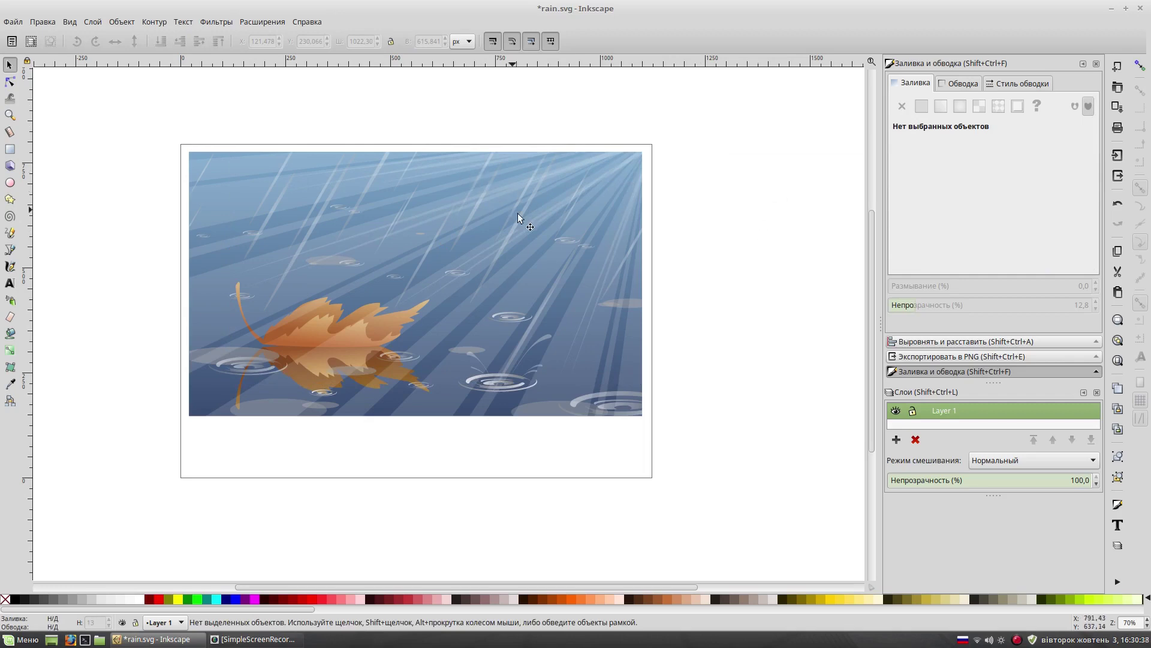
Draw another ray shape near the top-right corner, undo the last change, and deselect.
key("b")
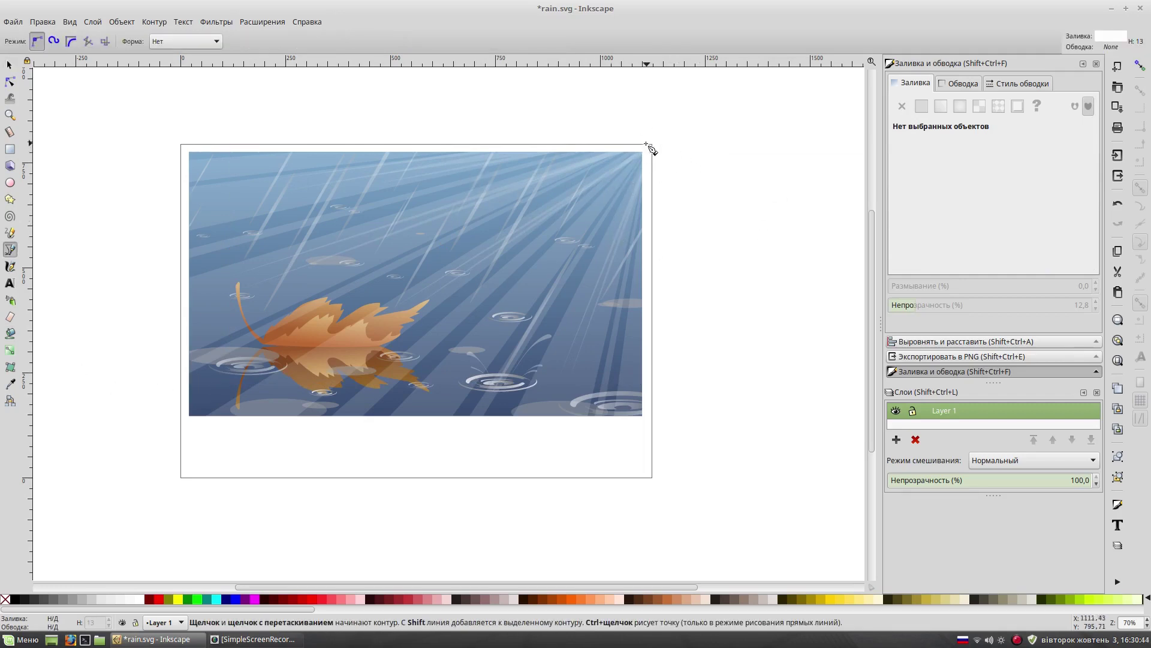
left_click(540, 406)
left_click(644, 144)
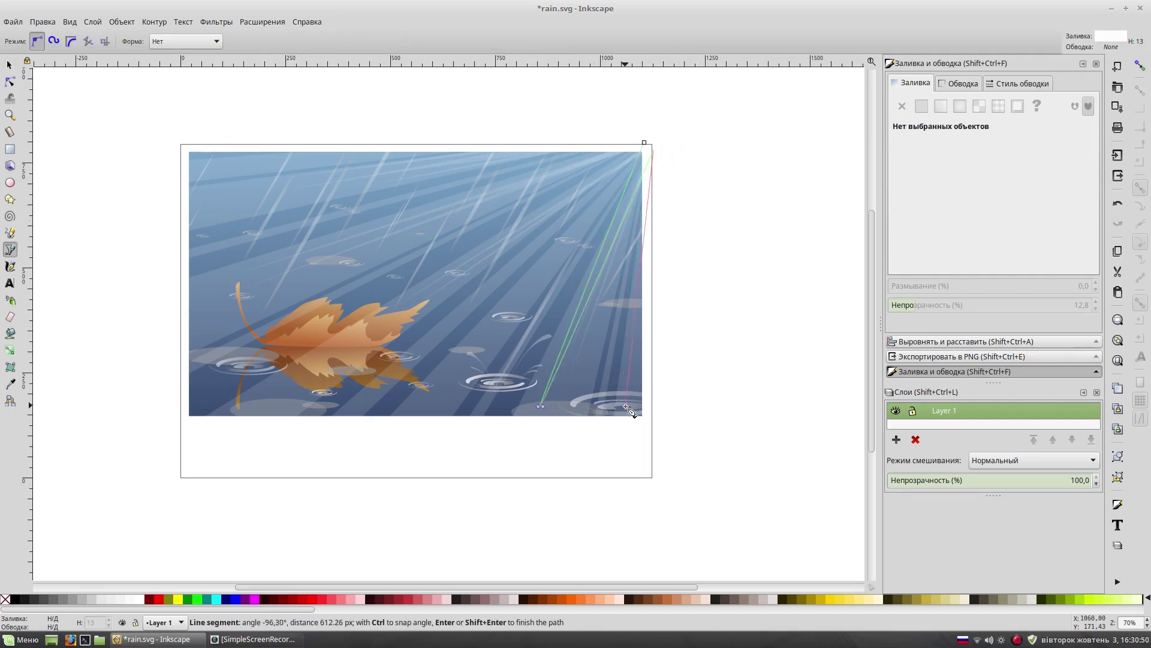
double_click(672, 127)
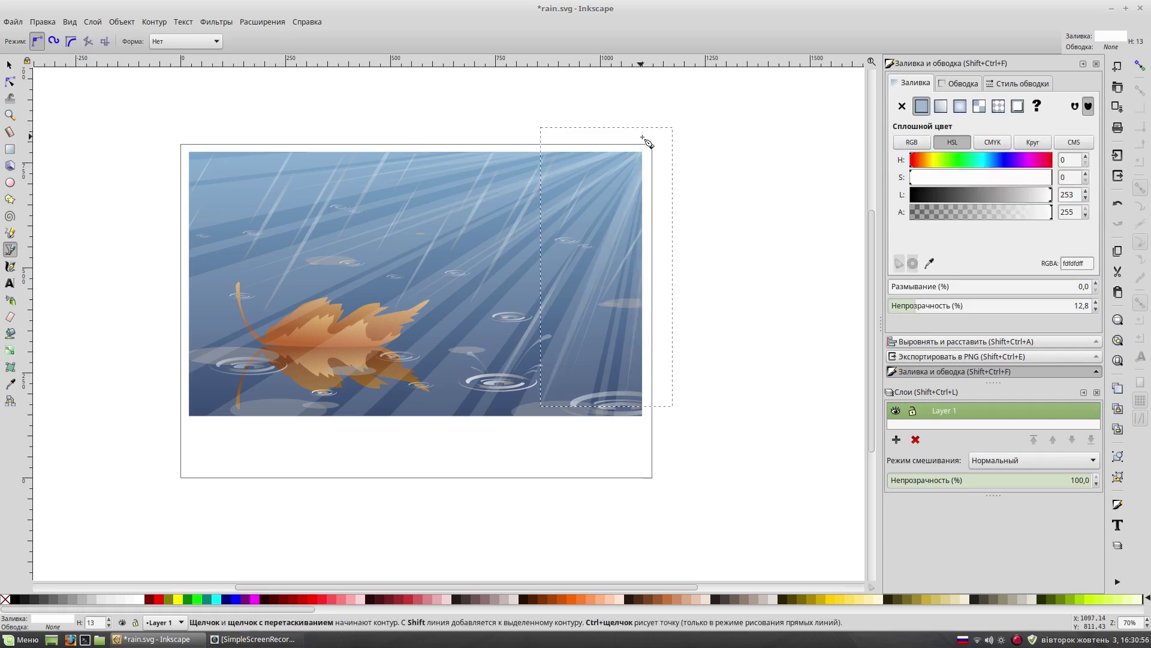
key("ctrl+z")
key("ctrl+z")
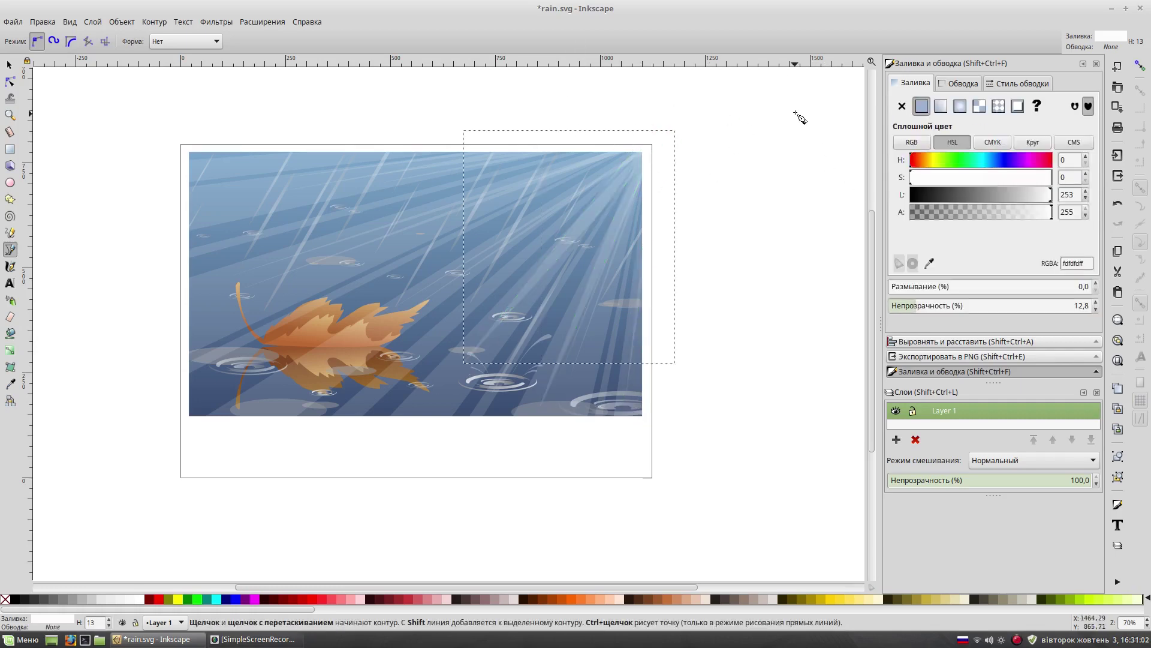
key("s")
key("Escape")
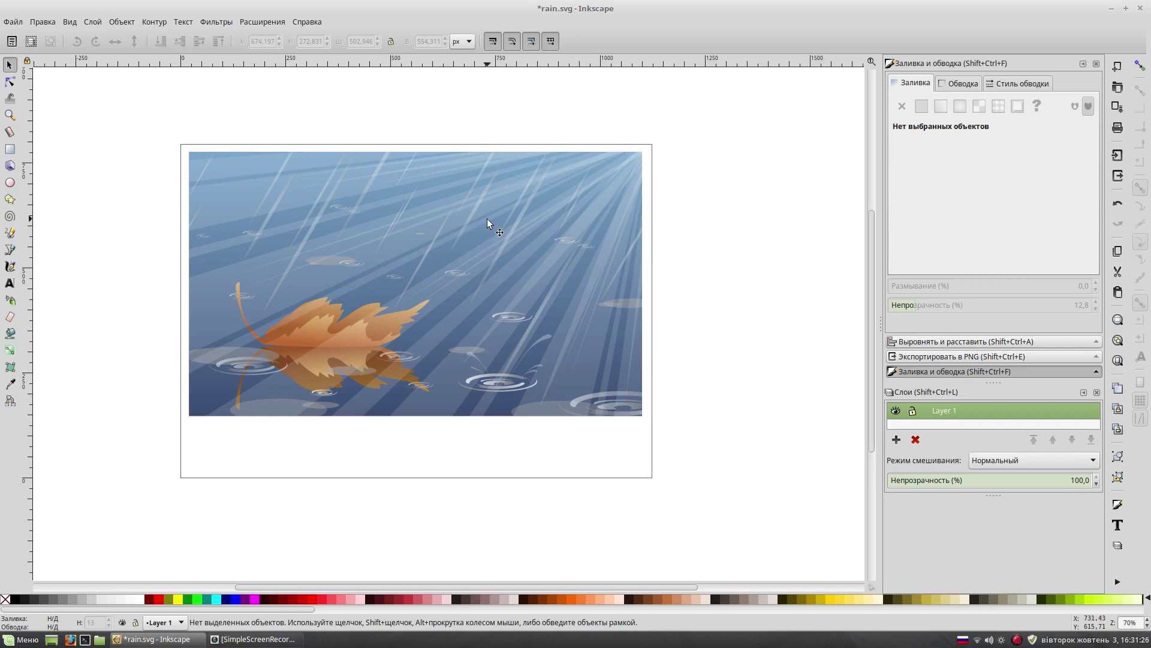
Enlarge the large light-ray fan from its corner handles and move it up-left.
left_click(306, 287)
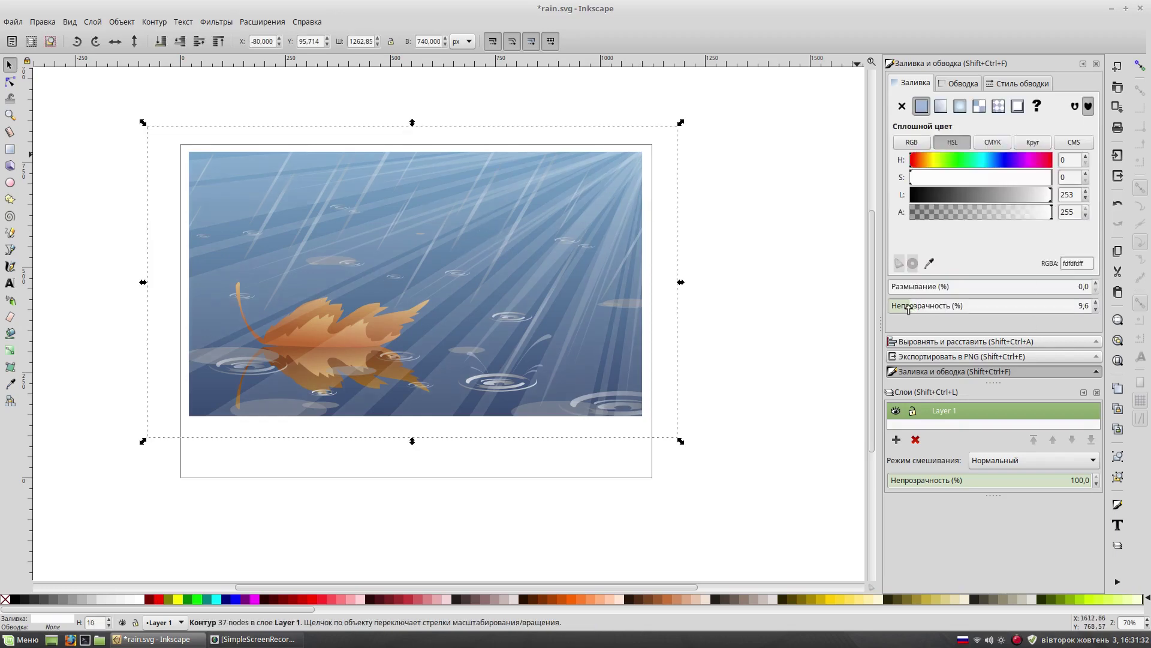
left_click(713, 217)
left_click(626, 159)
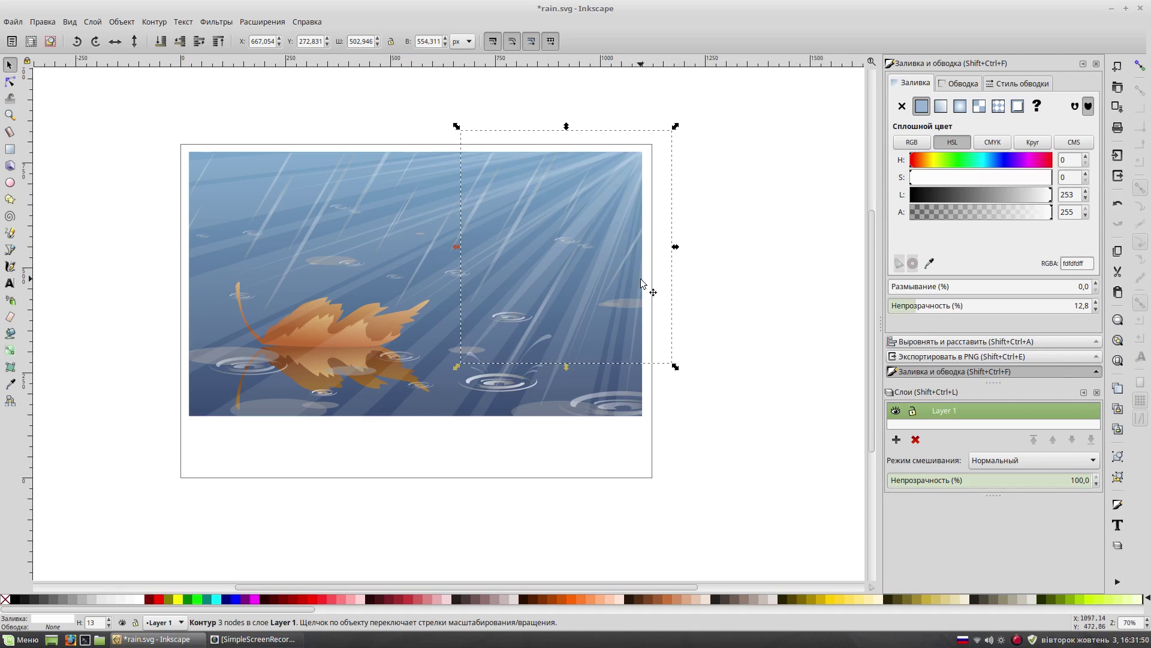
left_click(333, 294)
left_click_drag(682, 123, 625, 103)
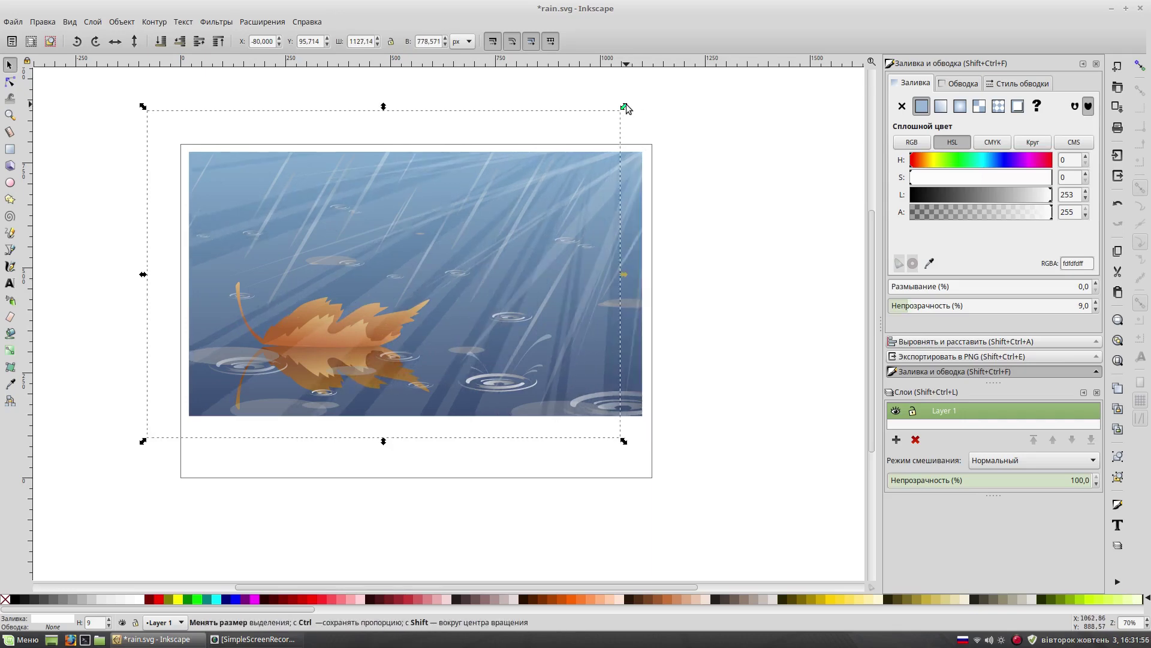
key("minus")
left_click_drag(573, 169, 589, 114)
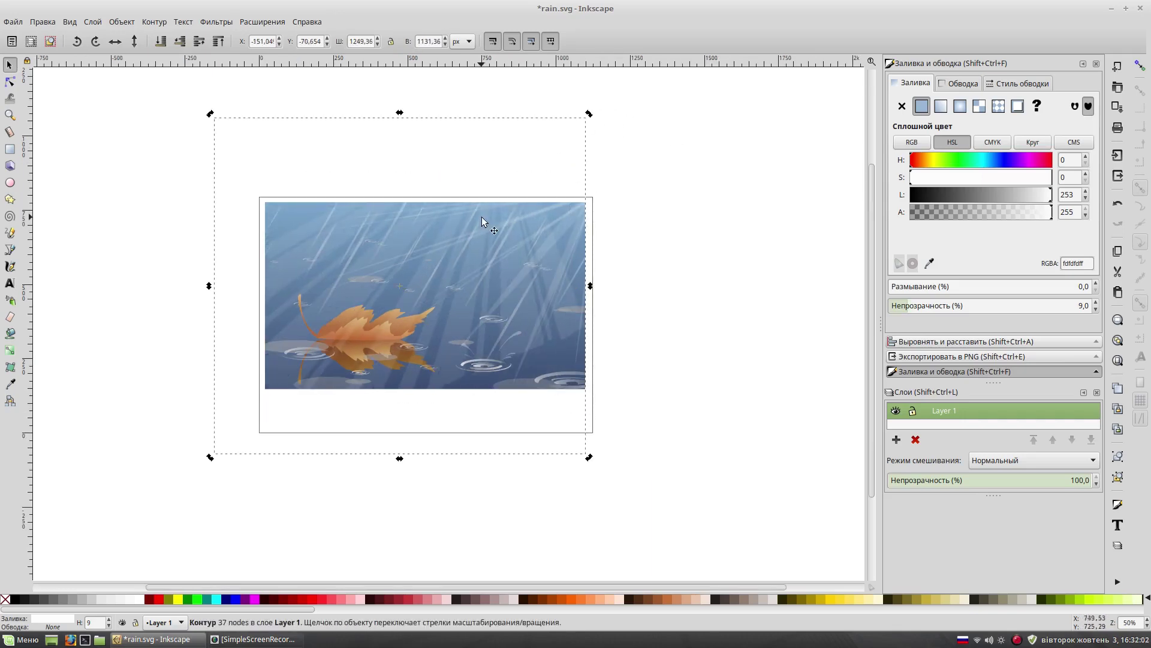
left_click_drag(596, 471, 717, 552)
left_click_drag(497, 269, 442, 236)
Pull one ray node slightly downward, then check the smaller ray shapes and deselect.
double_click(441, 236)
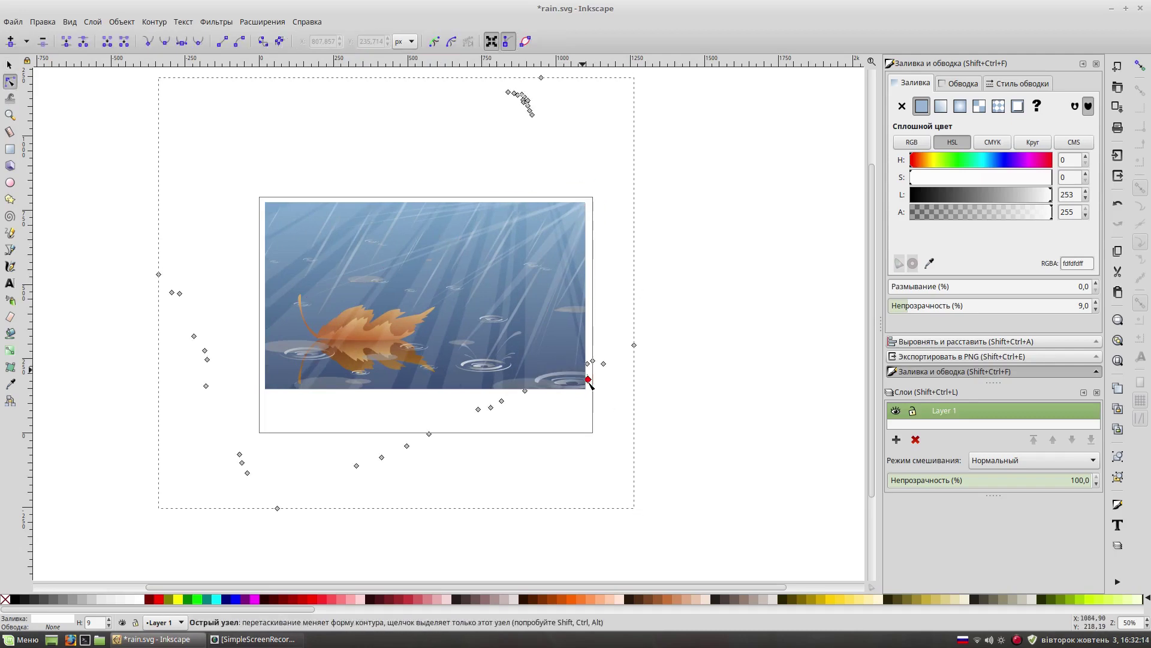
left_click_drag(587, 363, 593, 378)
left_click(675, 223)
key("plus")
key("s")
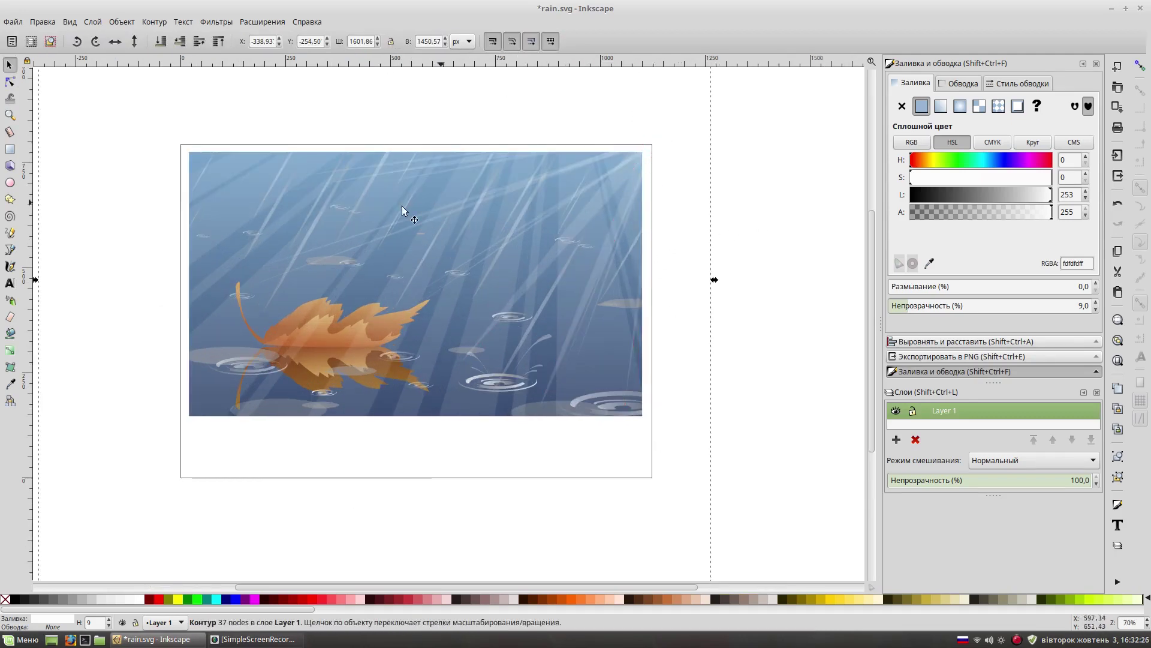
left_click(401, 217)
key("Escape")
left_click(599, 212)
left_click(666, 228)
left_click(737, 235)
scroll(749, 291, "left", 1)
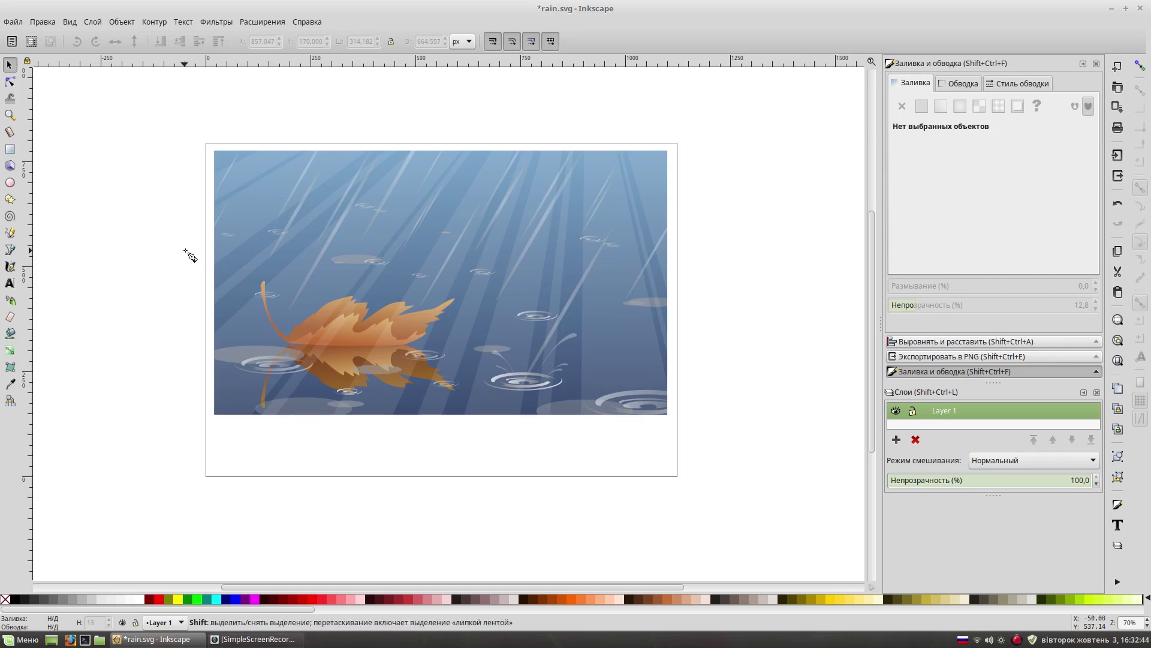
Start a new zigzag ray path between points above the picture and the left edge.
key("b")
left_click(368, 132)
left_click(171, 254)
left_click(391, 123)
left_click(442, 127)
left_click(185, 379)
left_click(471, 106)
left_click(205, 426)
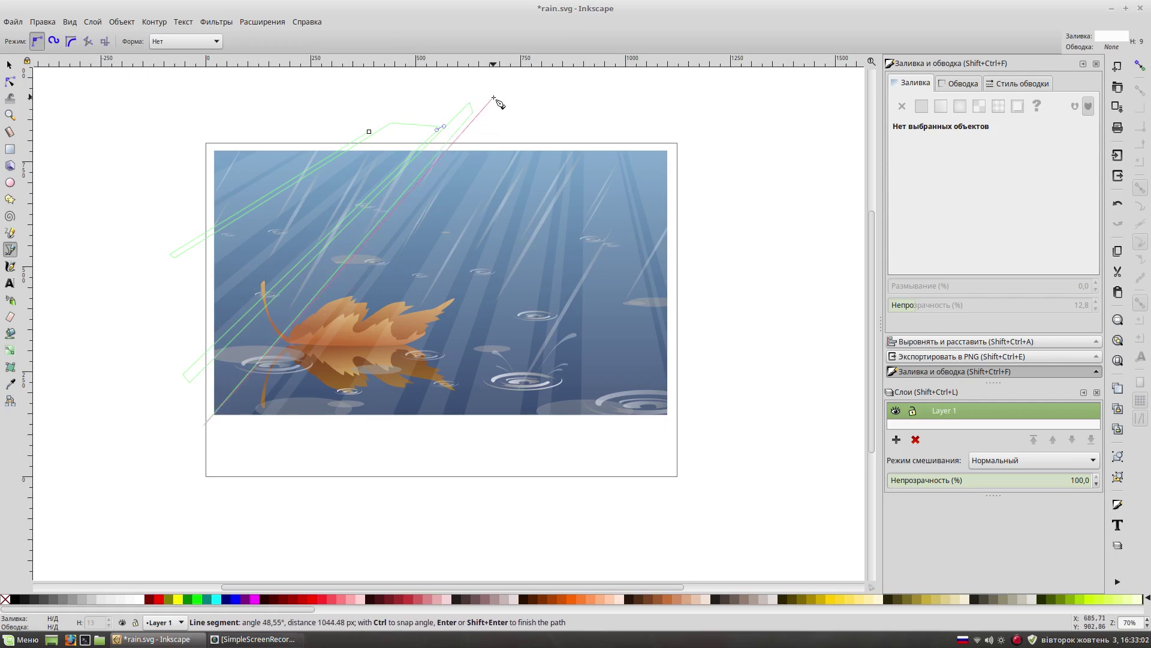
left_click(497, 99)
Extend the zigzag rays across the bottom and close the path at its start.
left_click(333, 456)
left_click(532, 88)
left_click(555, 105)
left_click(504, 486)
left_click(564, 107)
left_click(647, 456)
left_click(602, 107)
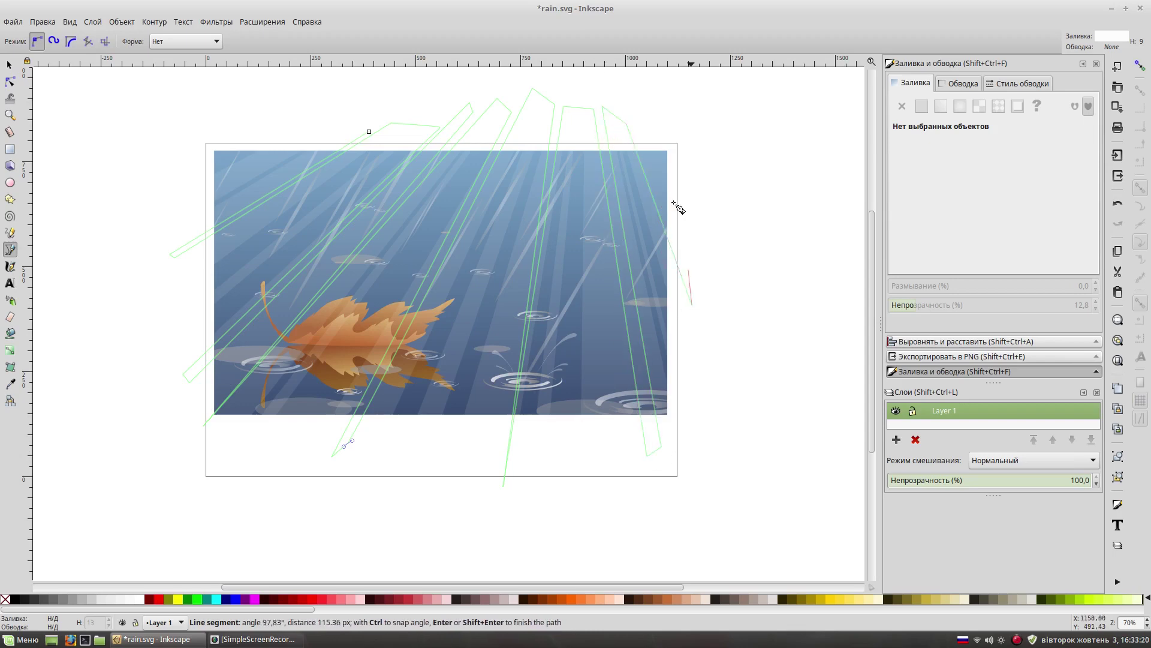
left_click(369, 132)
Lower the new ray shape's opacity to 3.6%.
key("s")
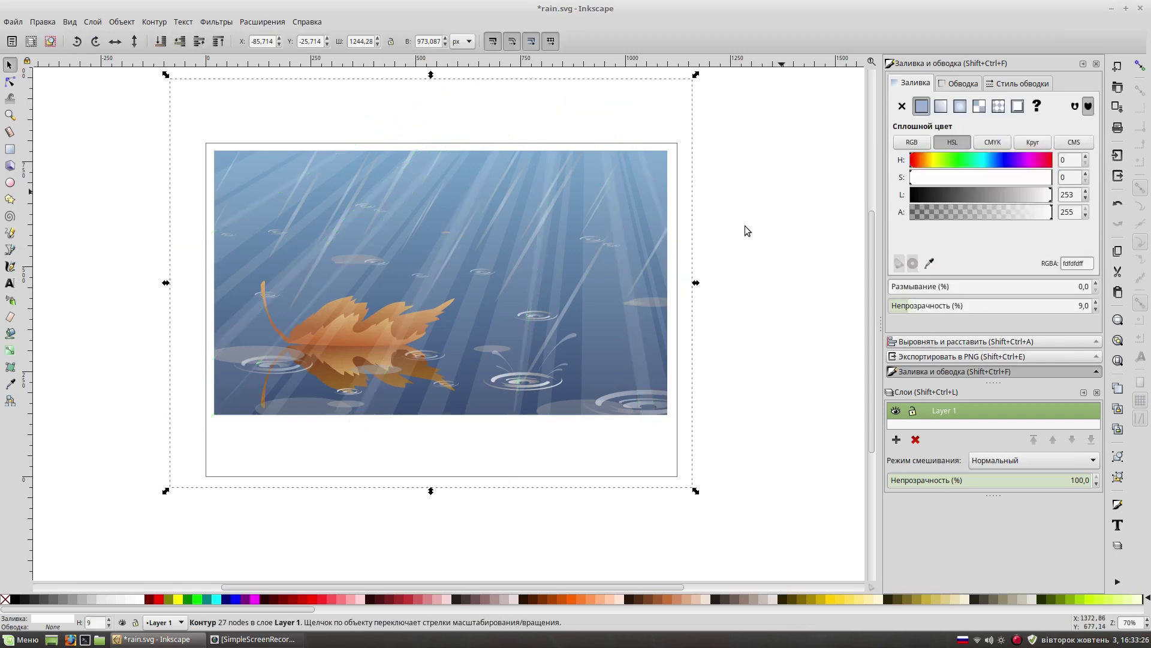
left_click_drag(900, 308, 896, 307)
left_click(747, 317)
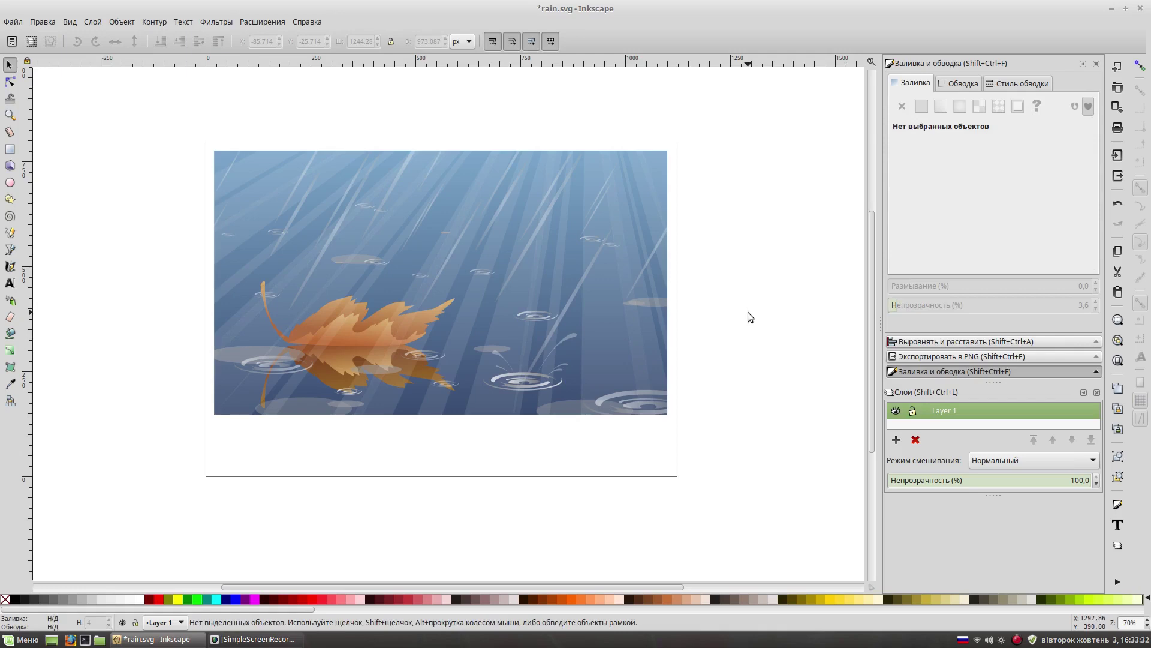
Select the background water rectangle and send it to the bottom with End.
left_click(574, 254)
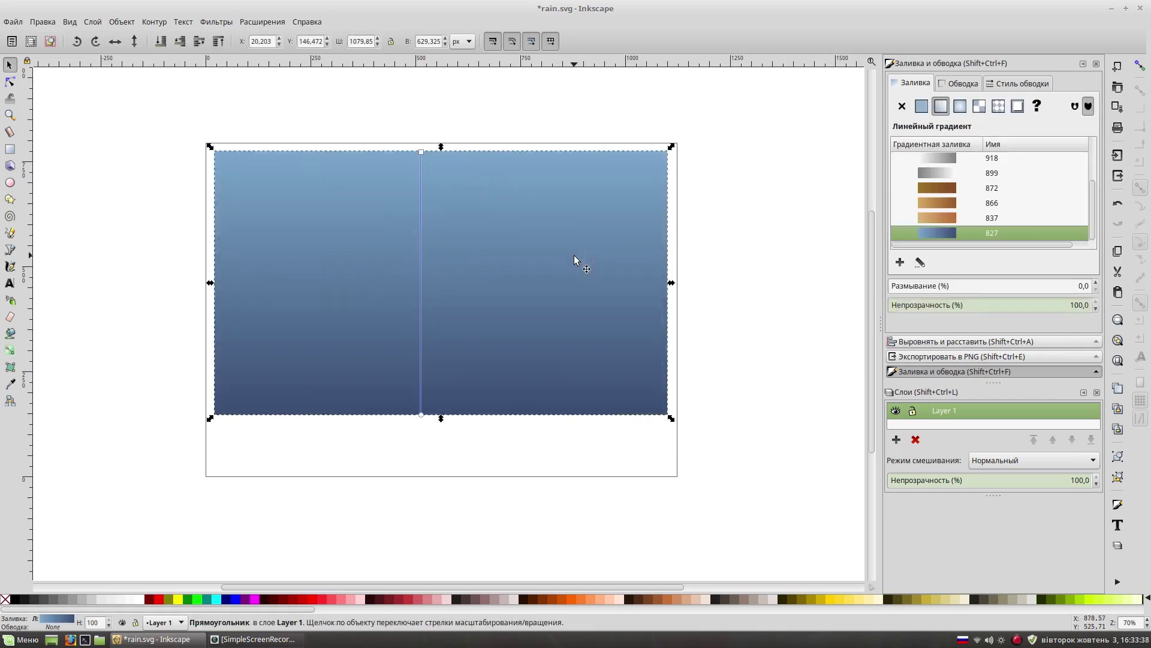
left_click(509, 128, "shift")
left_click(565, 267)
left_click(487, 134, "shift")
key("End")
key("ctrl+a")
left_click(739, 335)
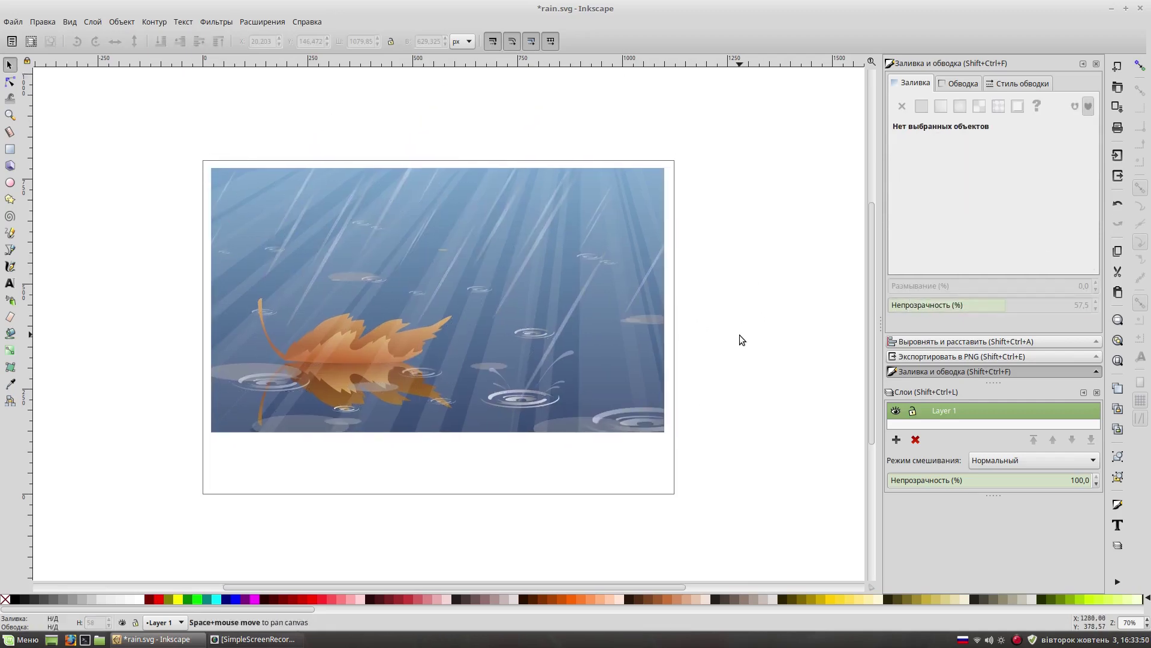
Recolour the gradient's top and bottom stops to a brighter, more saturated blue.
scroll(739, 334, "down", 1)
left_click(556, 337)
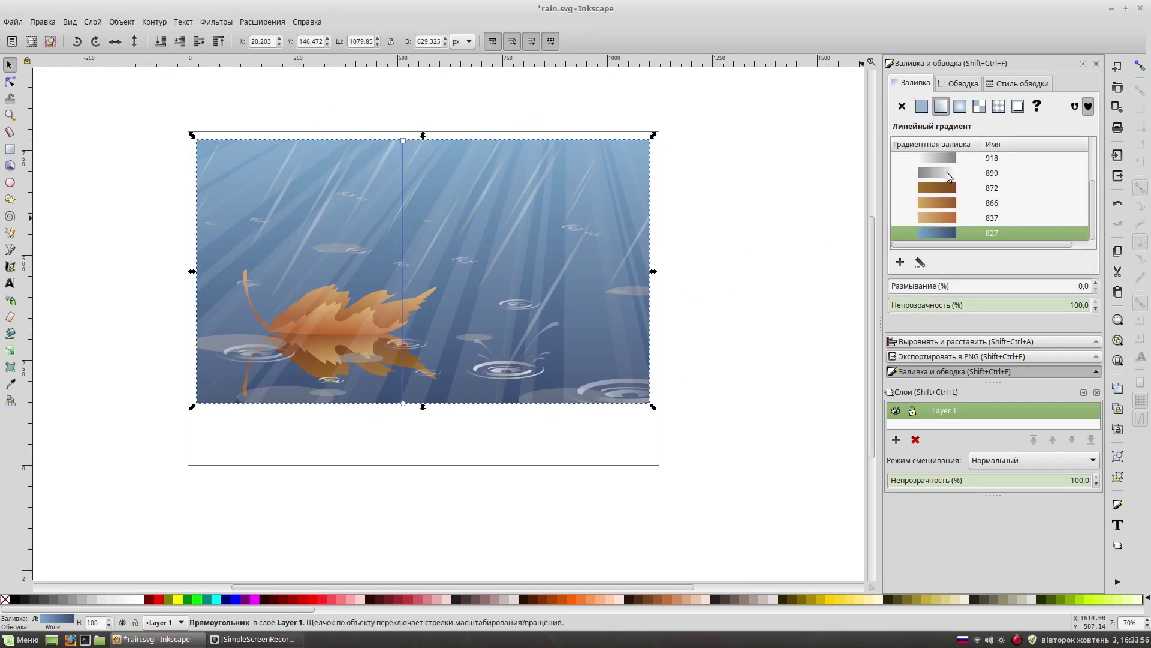
left_click(402, 405)
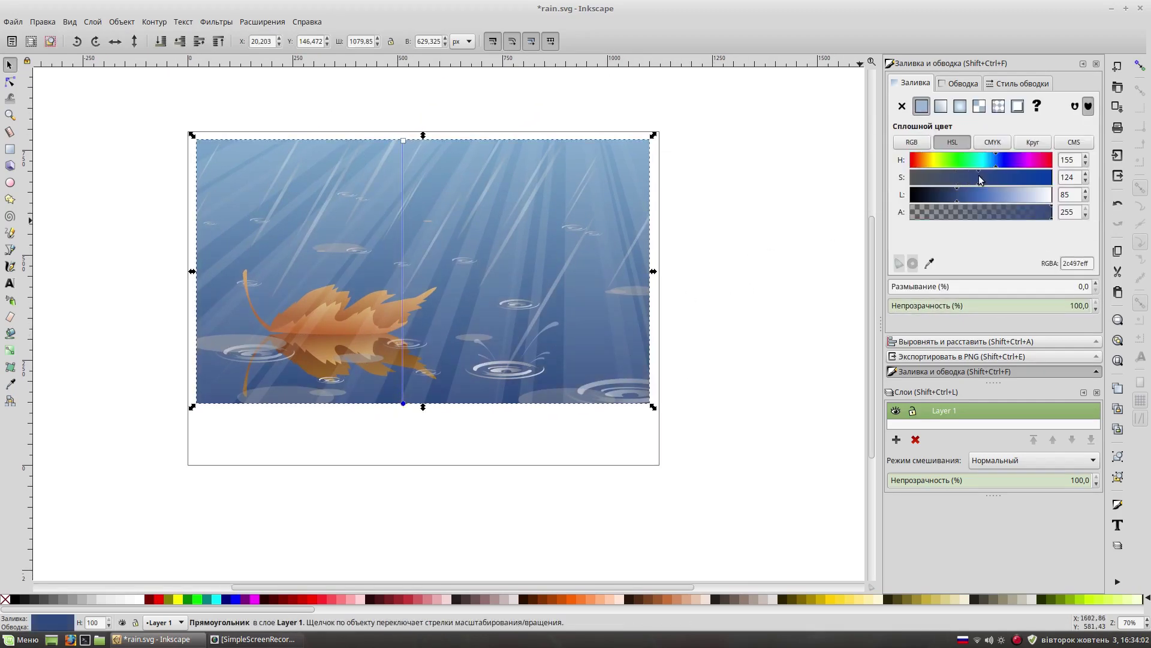
left_click(403, 141)
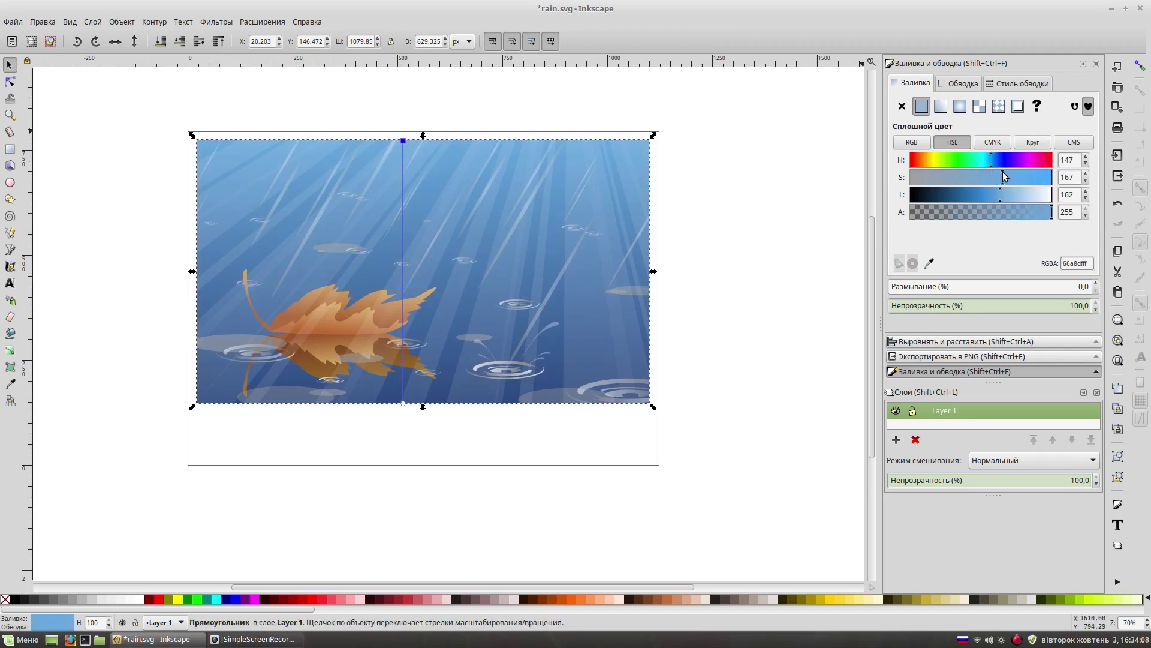
left_click(749, 374)
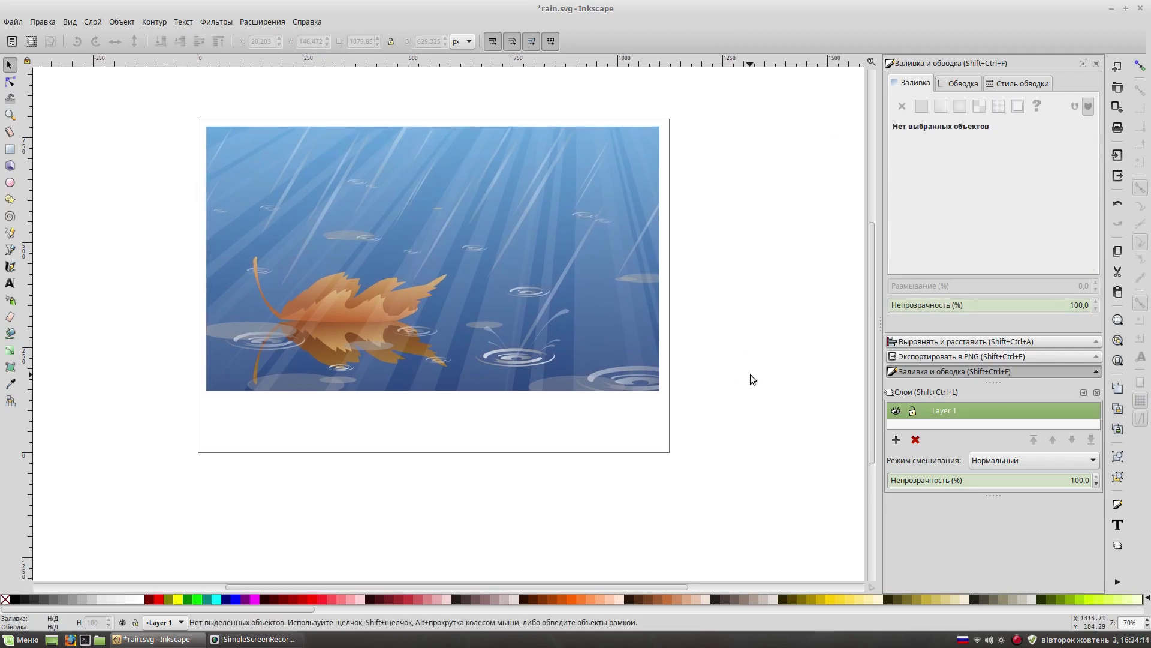
Zoom in on the finished picture and save it as rain.svg.
scroll(748, 332, "up", 1)
key("plus")
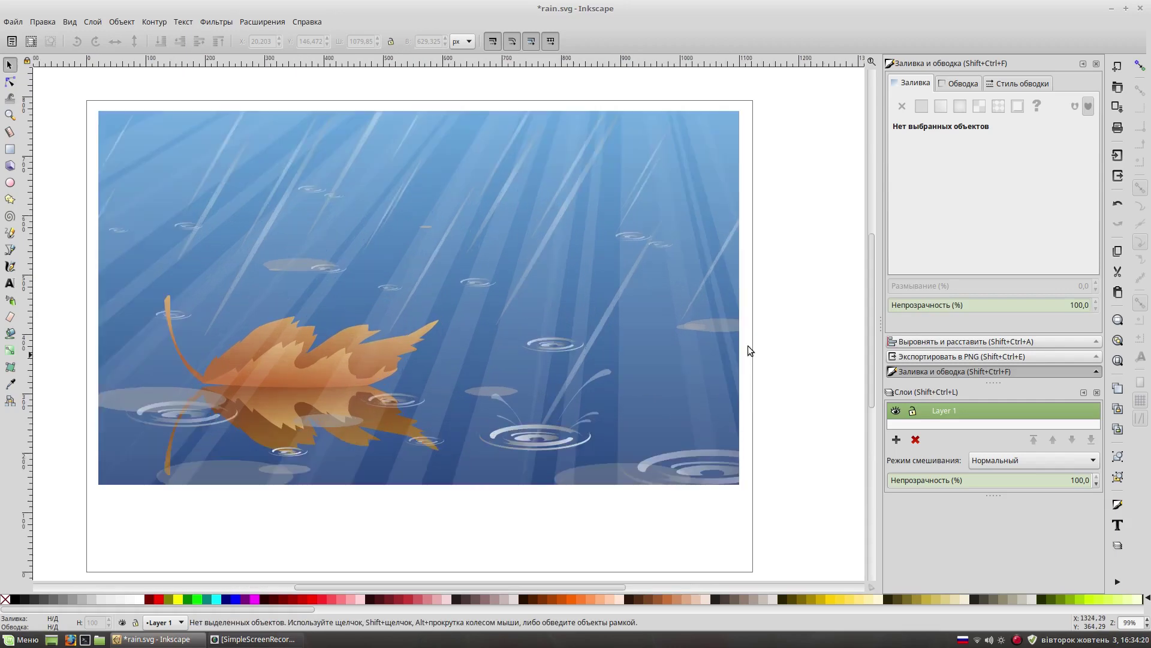
key("ctrl+s")
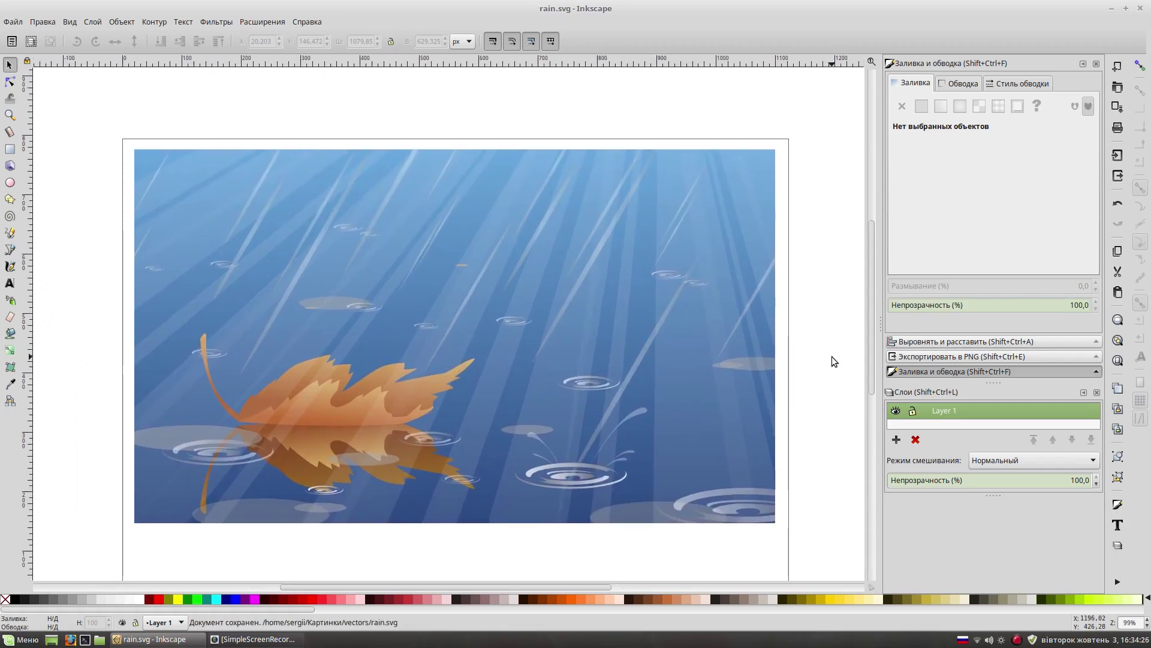